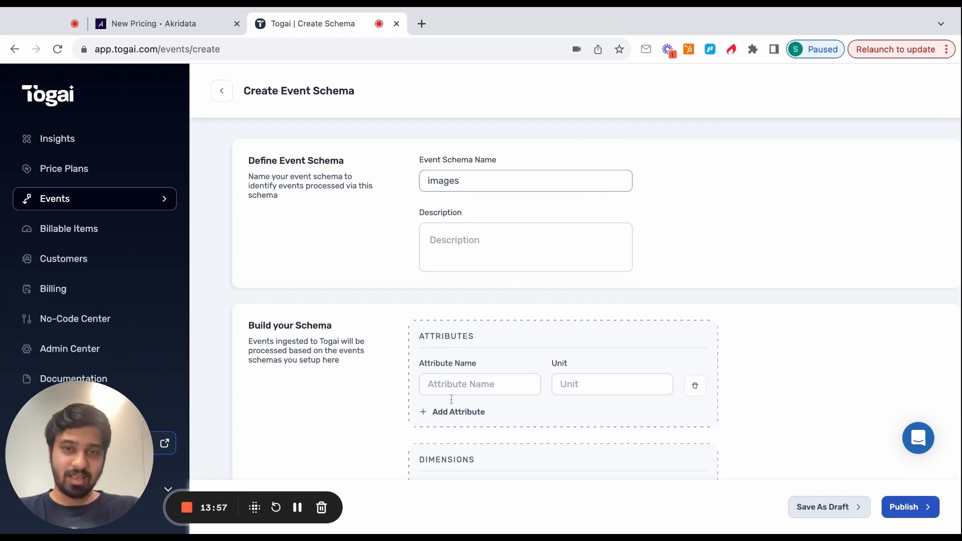
Name the schema's attribute "images" and publish the images event schema
click(450, 391)
text(images)
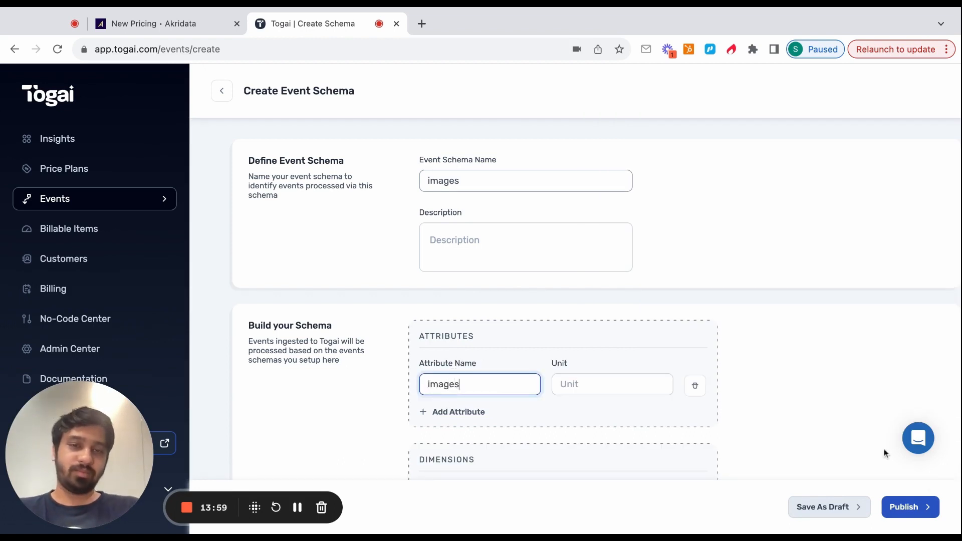
click(910, 507)
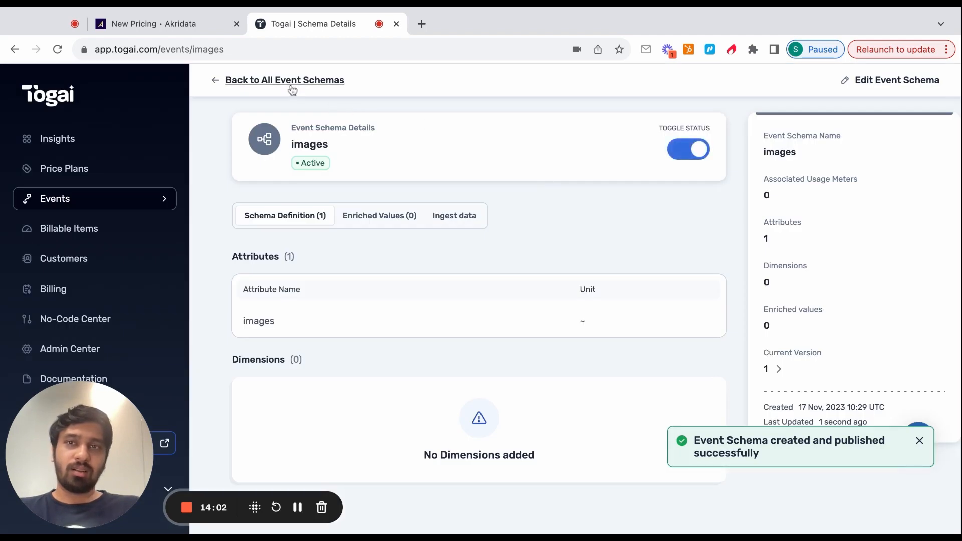
Create and publish another event schema named "search" with one attribute, also named "search"
click(292, 81)
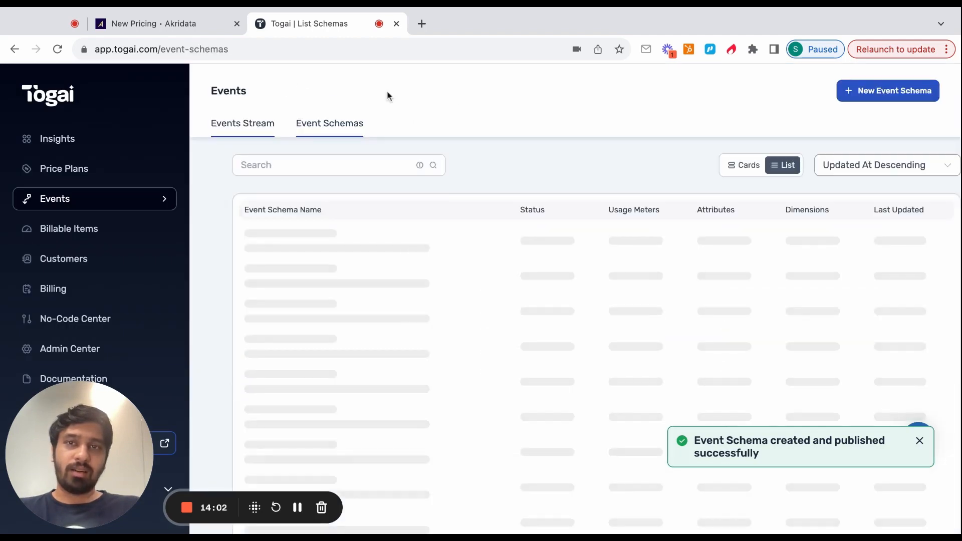
click(869, 91)
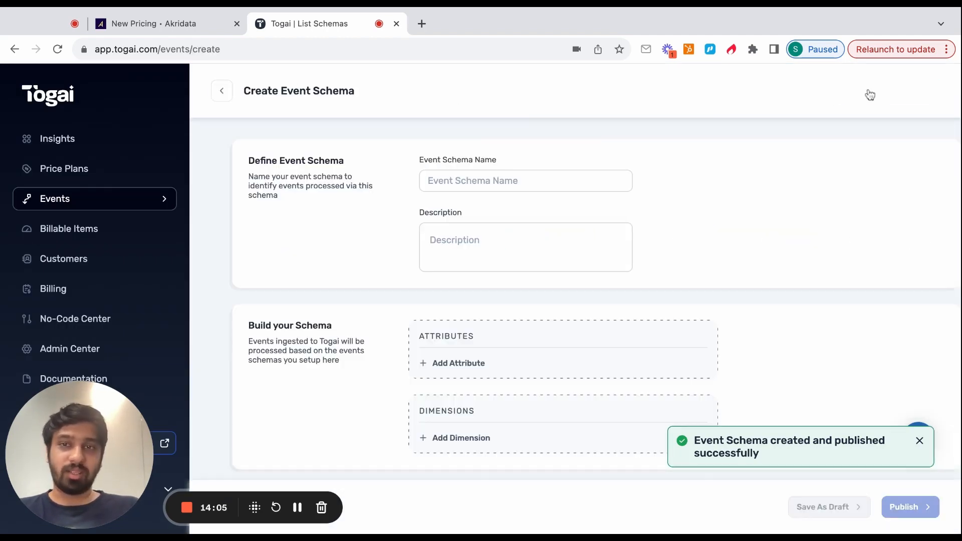
click(479, 181)
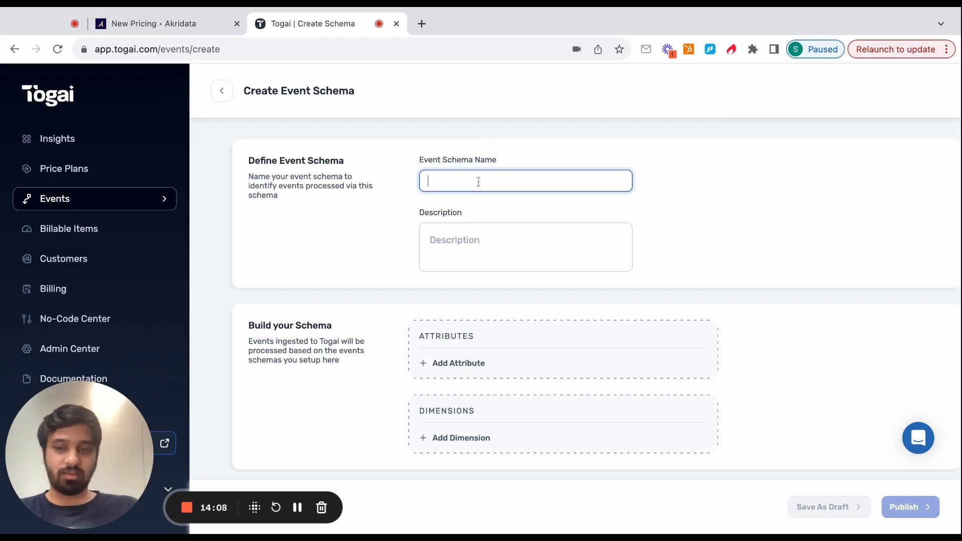
text(search)
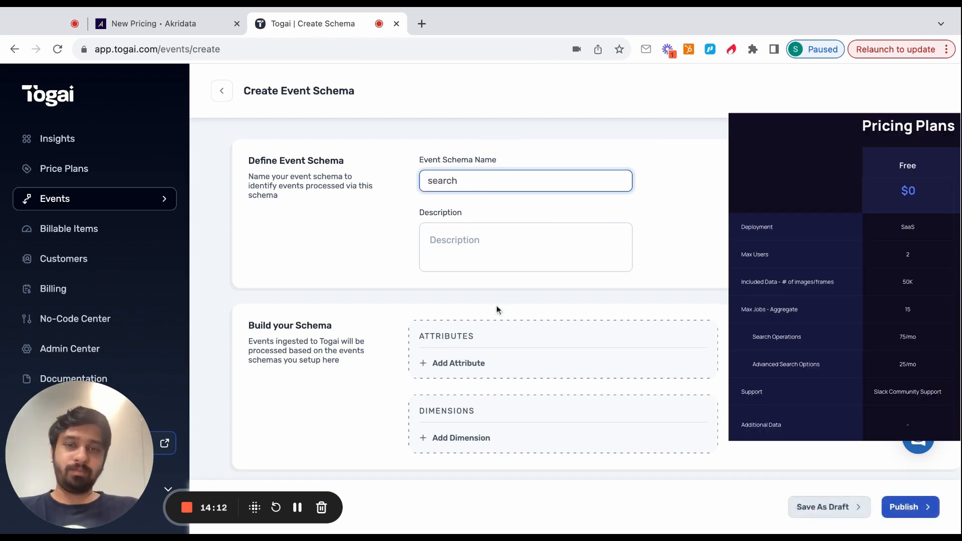
click(457, 363)
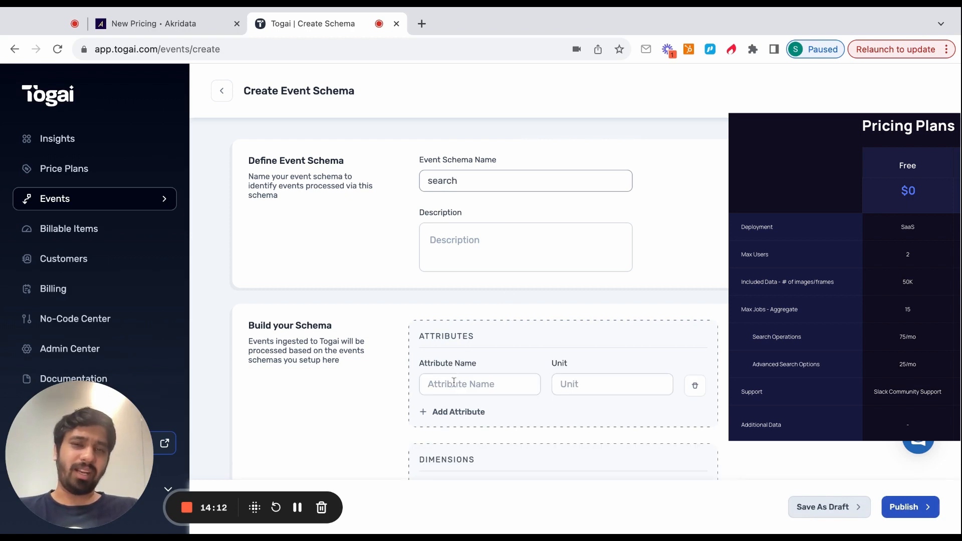
click(454, 383)
text(search)
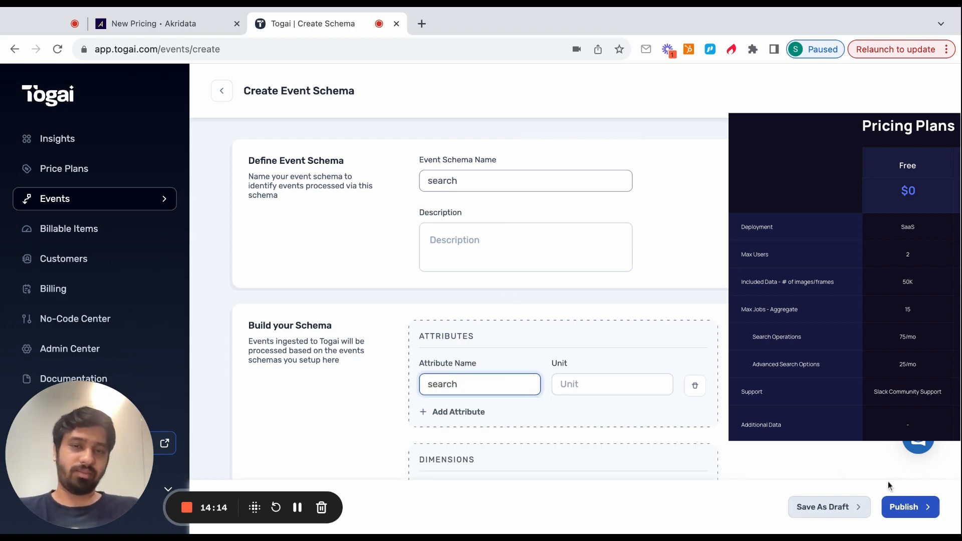
click(906, 506)
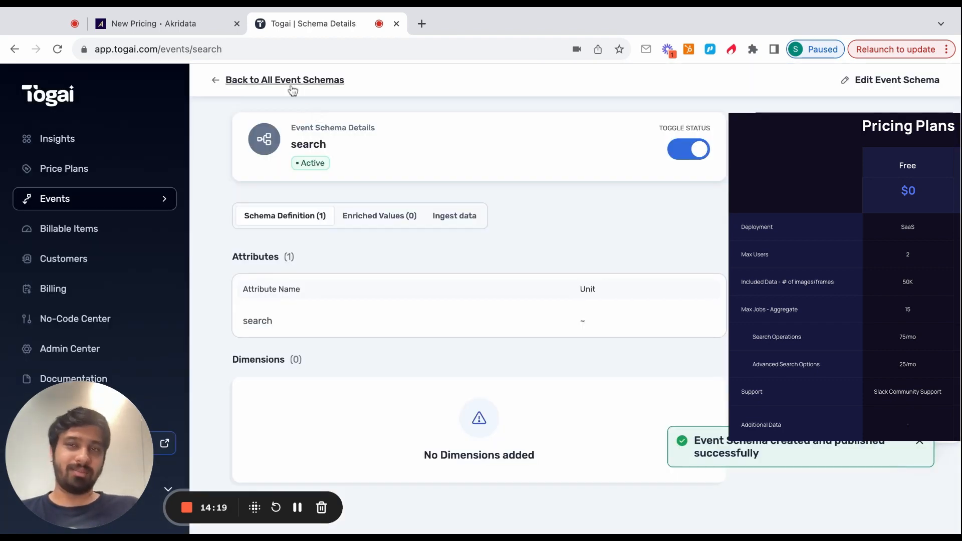
Create and publish an event schema named "advanced_search" with one attribute, also named "advanced_search"
click(281, 80)
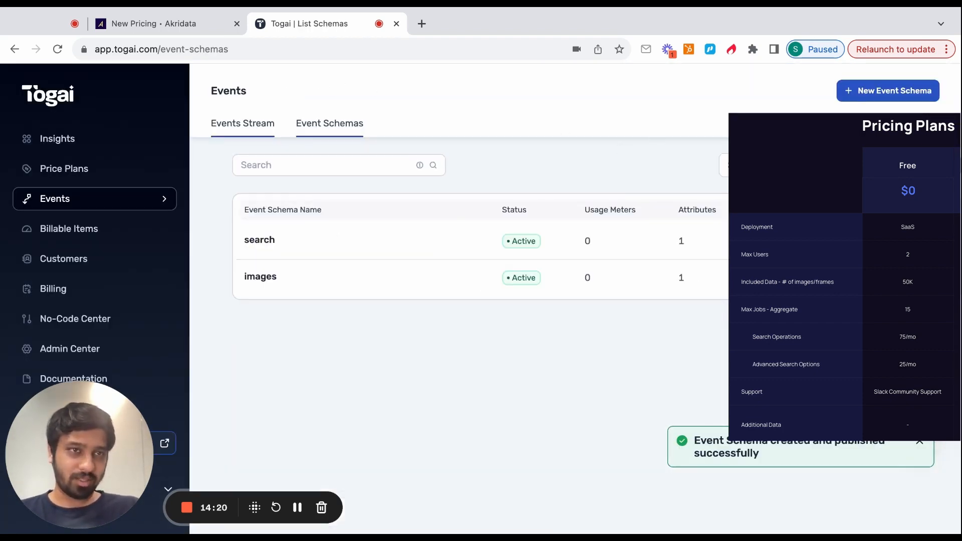
click(858, 92)
click(467, 186)
text(advanced_search)
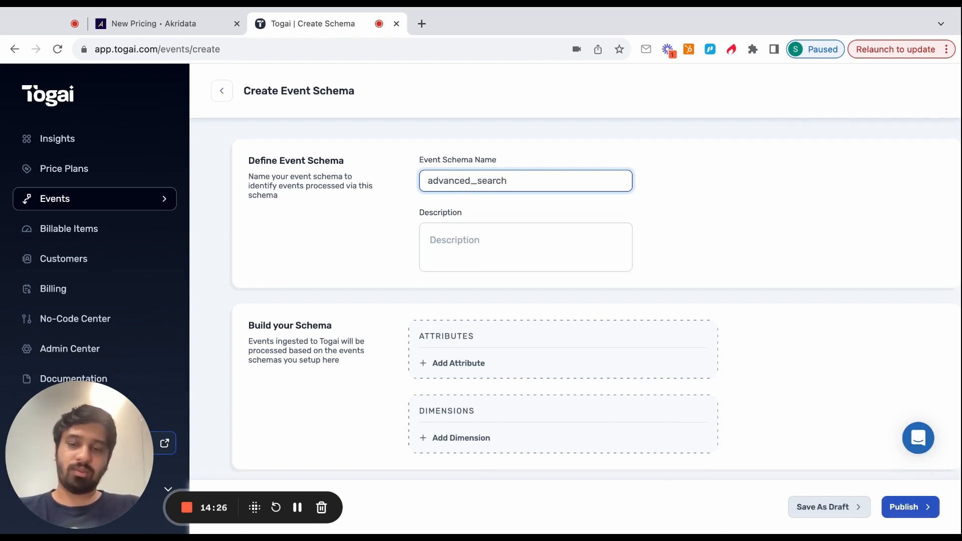
key(super+a)
key(super+c)
click(458, 363)
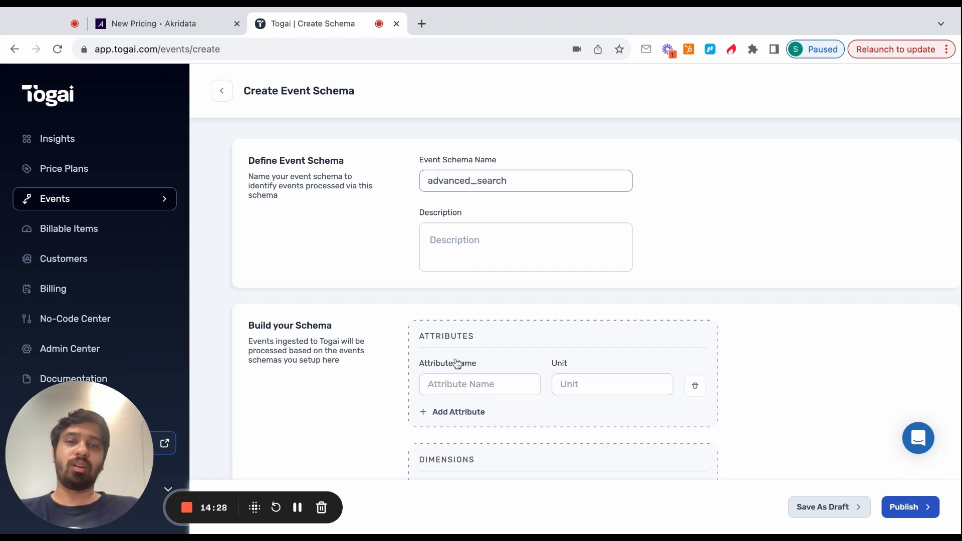
click(450, 384)
key(super+v)
click(934, 507)
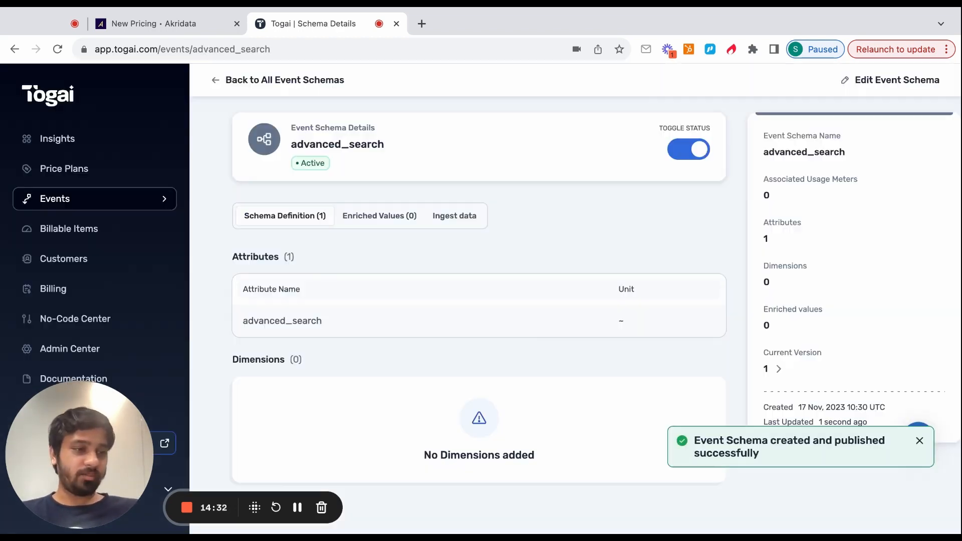
Start a new usage meter with name and invoice name "Images", associated with the images event schema
click(102, 227)
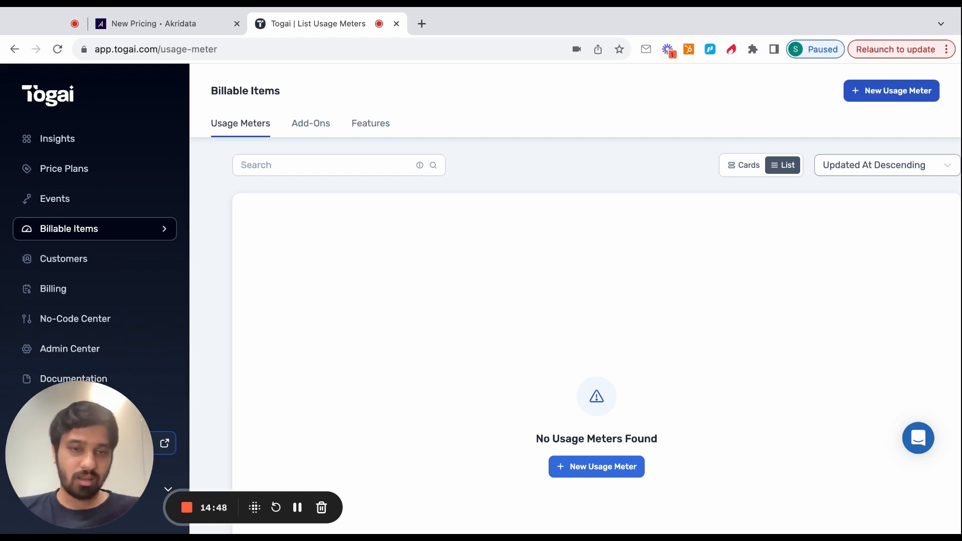
click(597, 467)
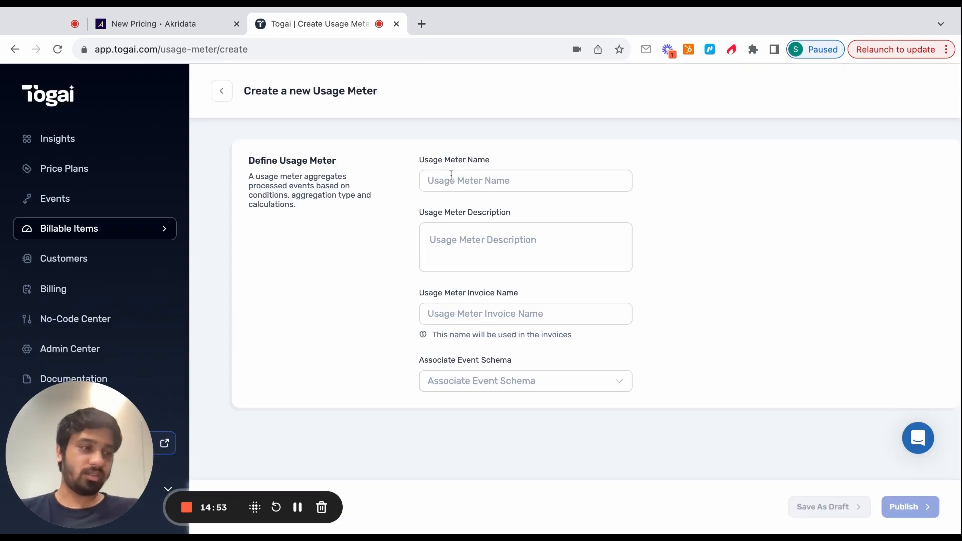
click(501, 181)
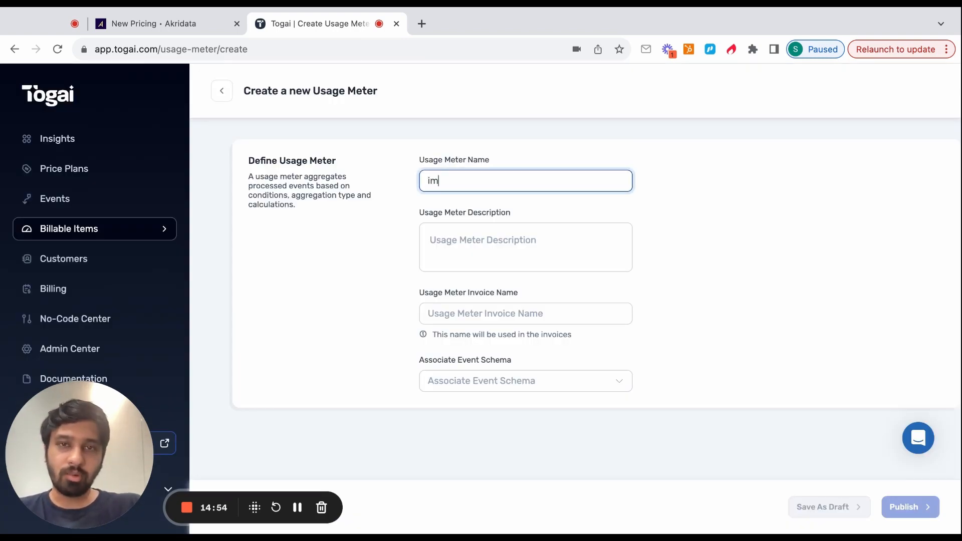
key(BackSpace)
key(BackSpace)
key(BackSpace)
key(BackSpace)
key(BackSpace)
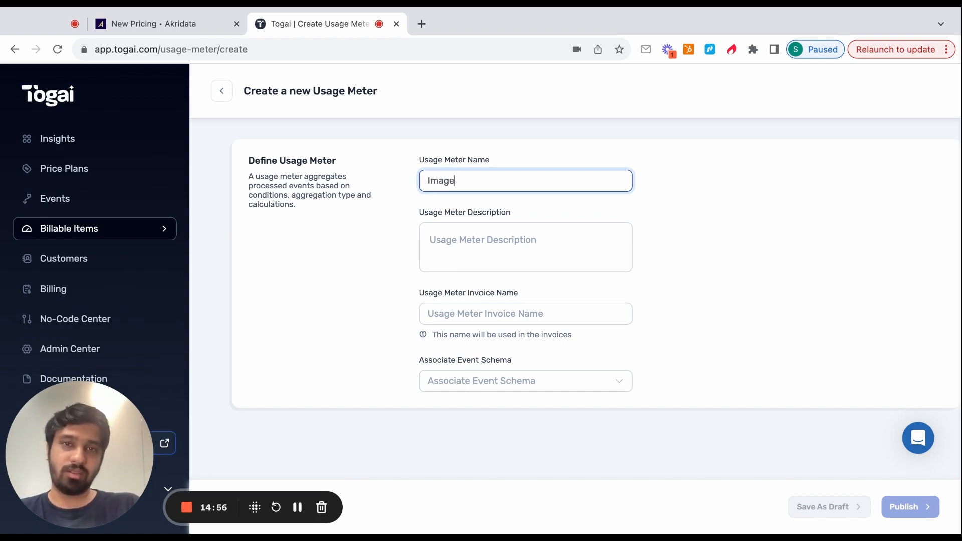
click(481, 312)
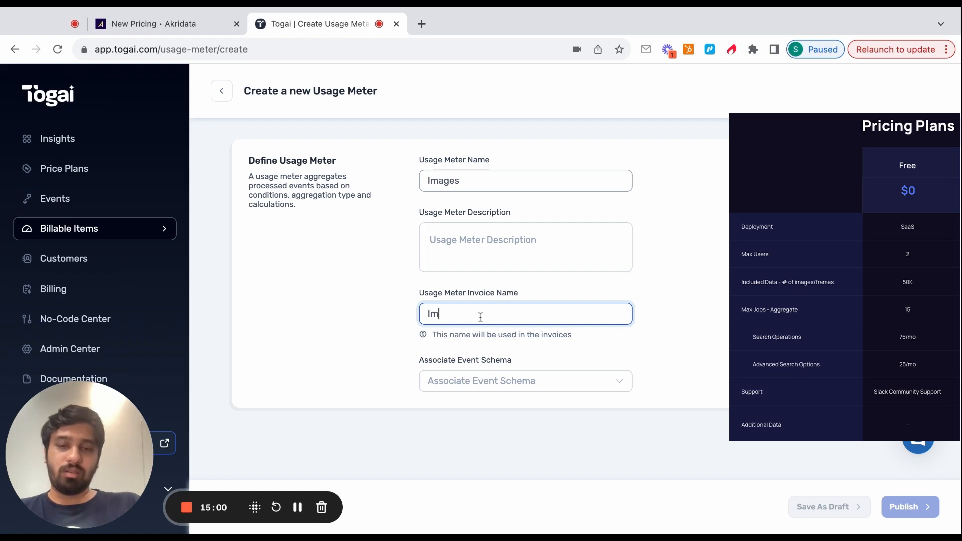
click(498, 385)
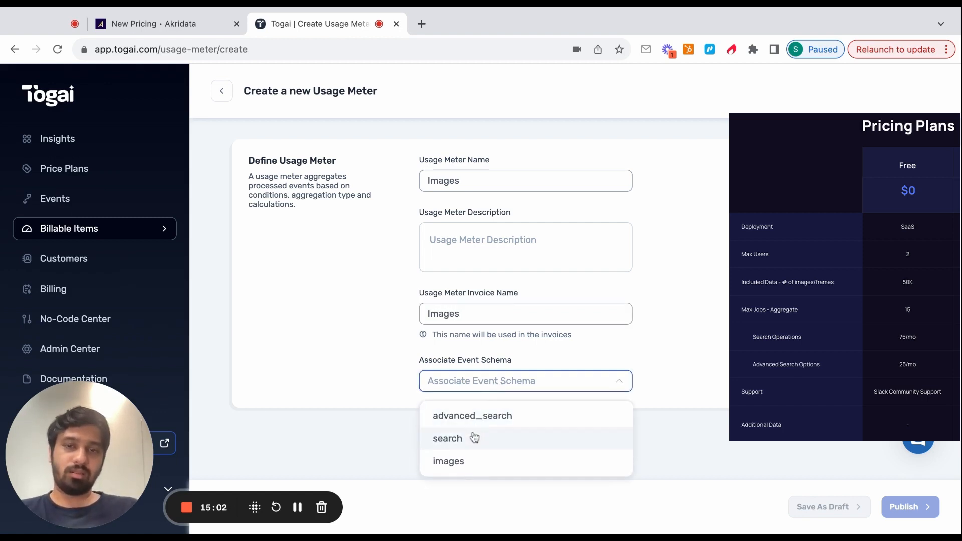
click(459, 460)
Set the meter's aggregation type to Sum on the images attribute and publish the usage meter
scroll(704, 384, down, 3)
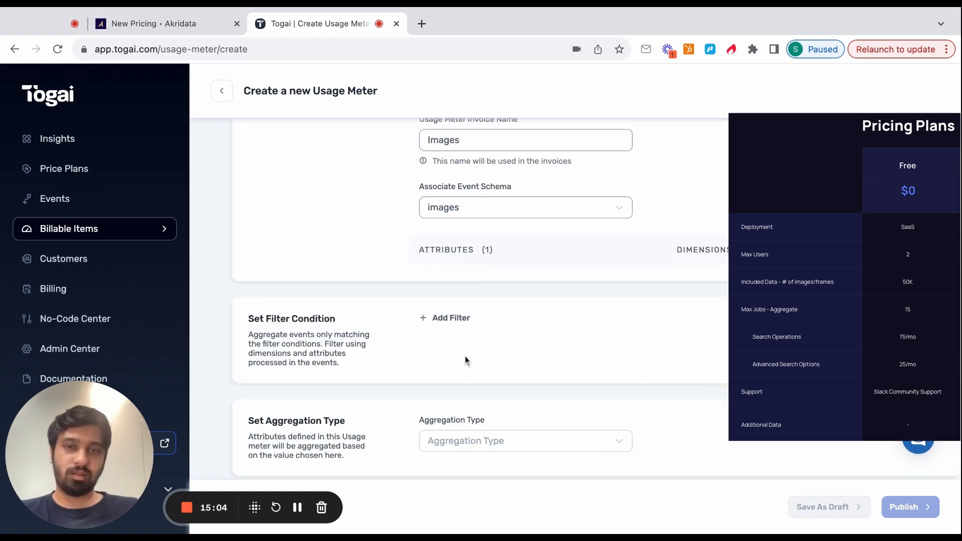
click(456, 442)
click(456, 480)
scroll(505, 464, down, 3)
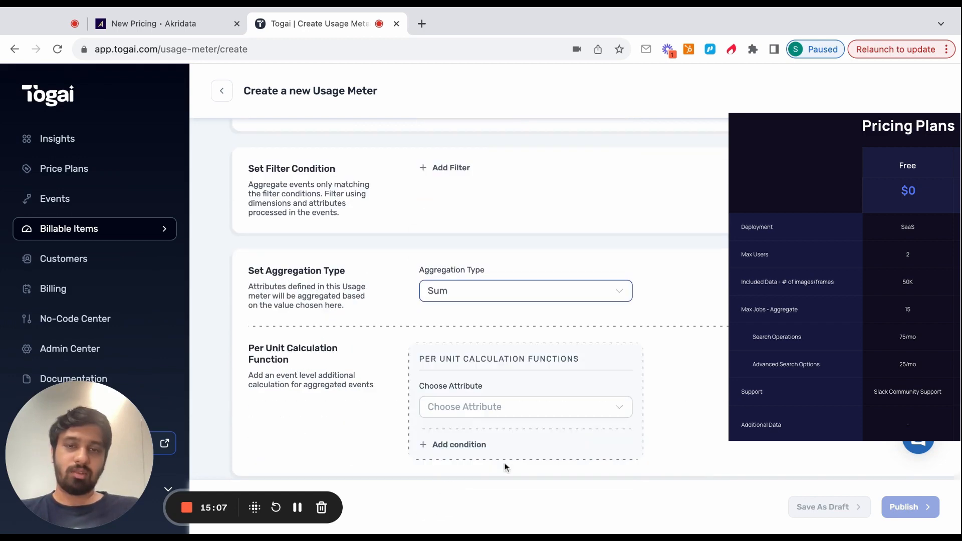
click(458, 407)
click(461, 443)
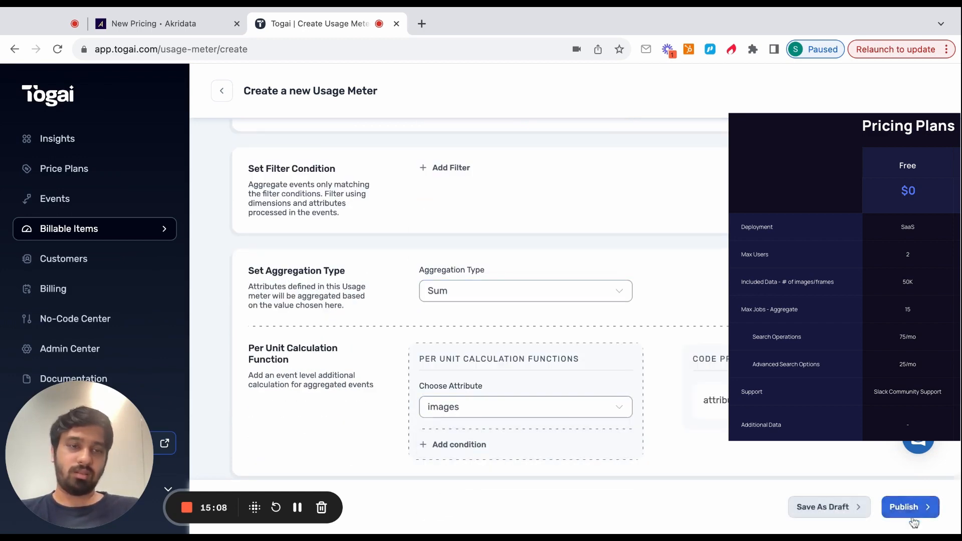
click(908, 509)
click(542, 357)
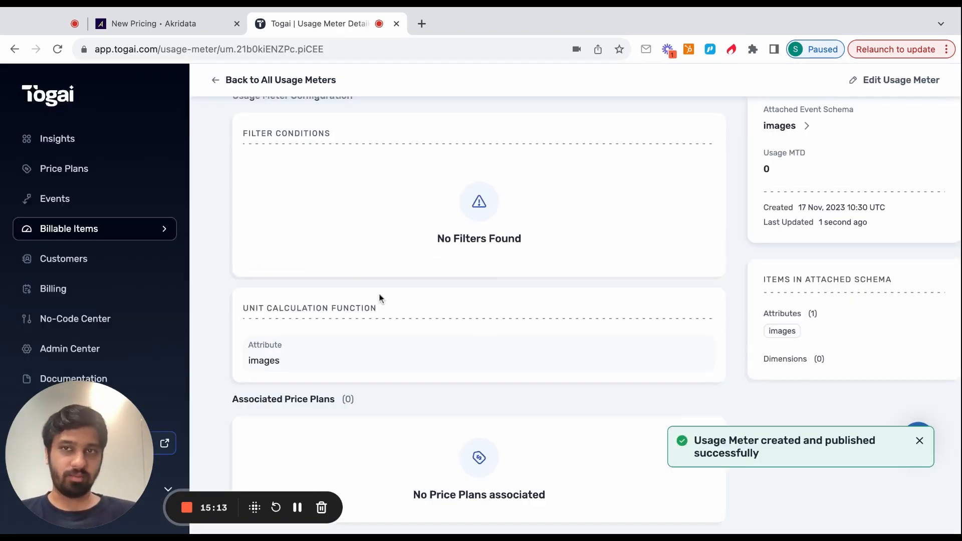
Create an add-on named "Users" with billable name "User Licenses" and type License
scroll(380, 298, up, 3)
click(308, 80)
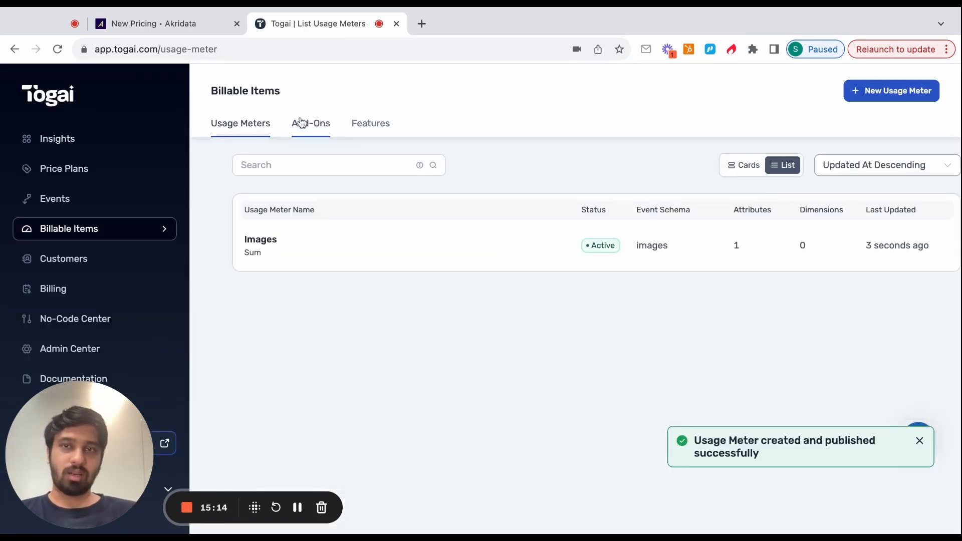
click(301, 123)
click(882, 91)
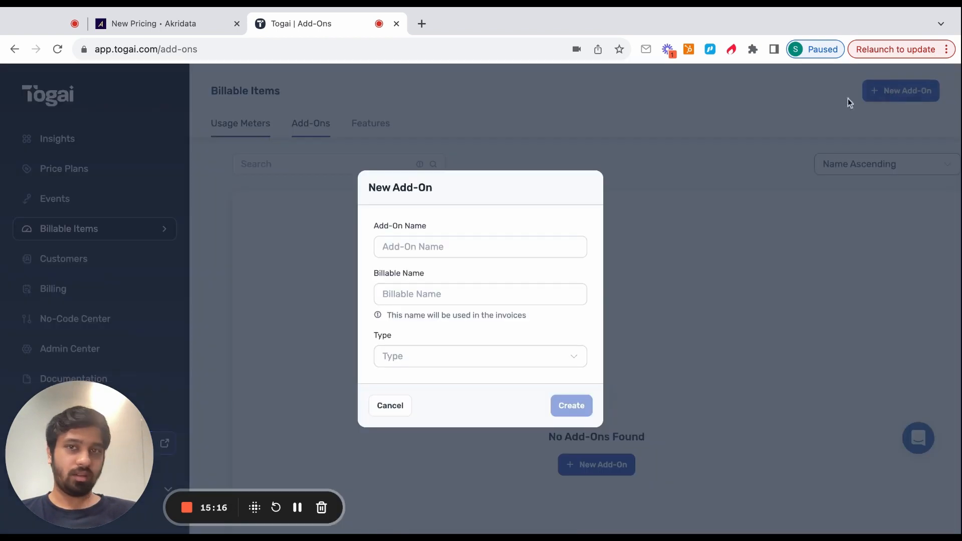
click(404, 248)
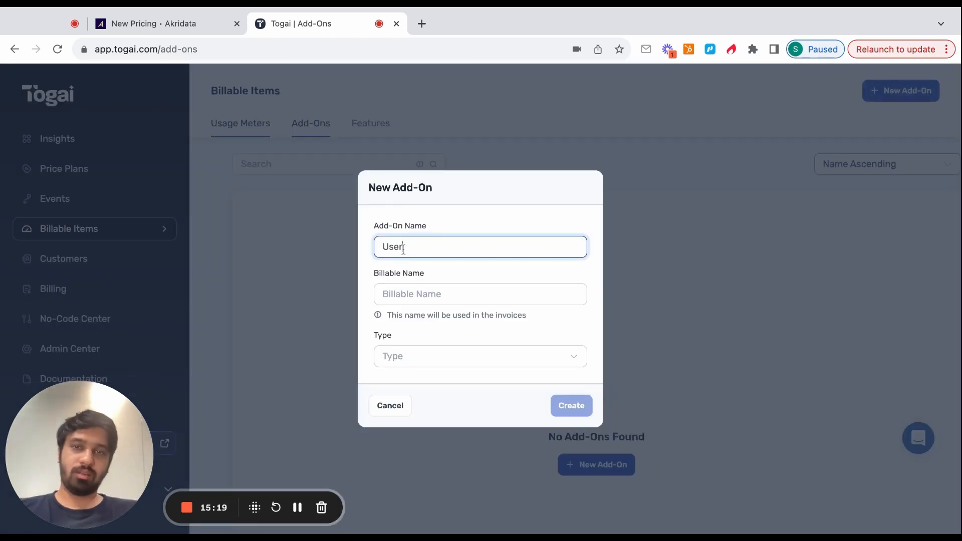
click(404, 293)
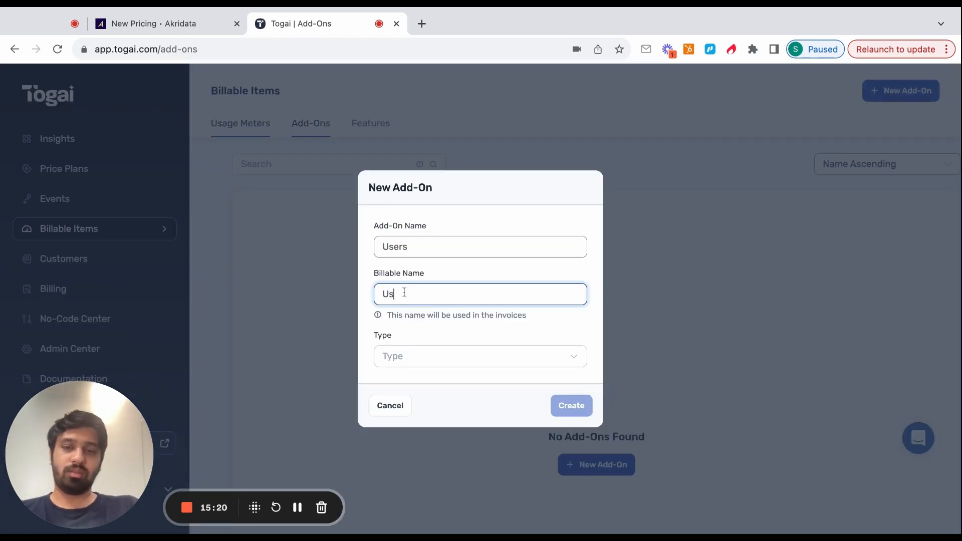
text(User L)
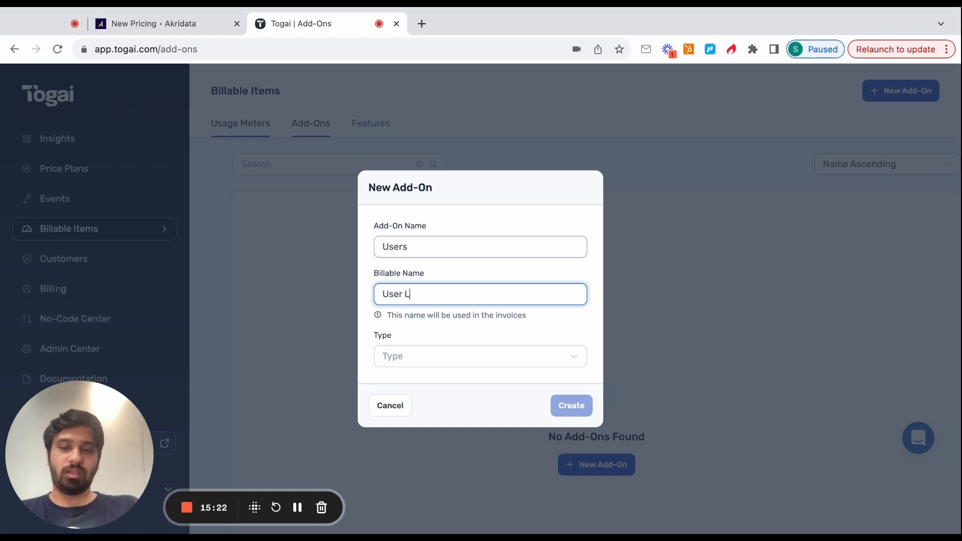
text(icenses)
click(407, 360)
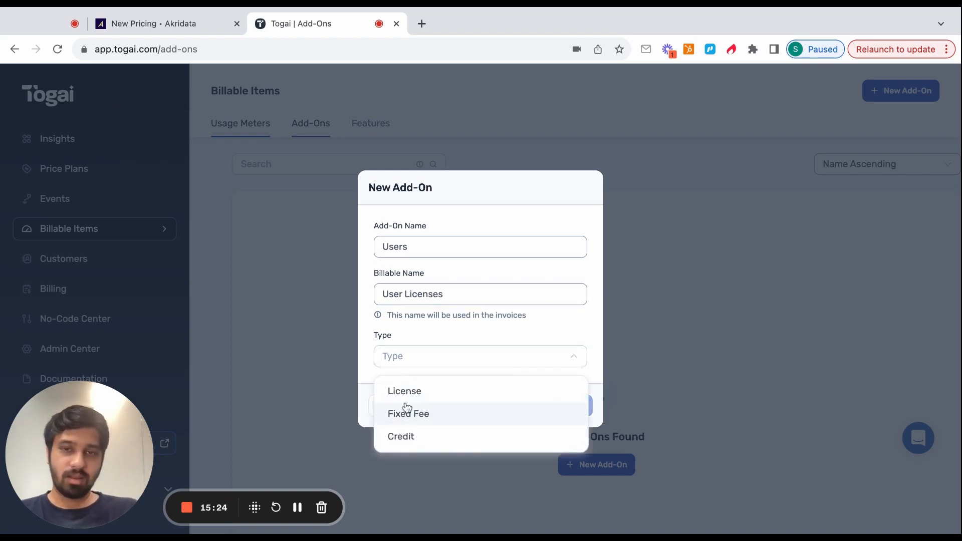
click(407, 403)
click(410, 383)
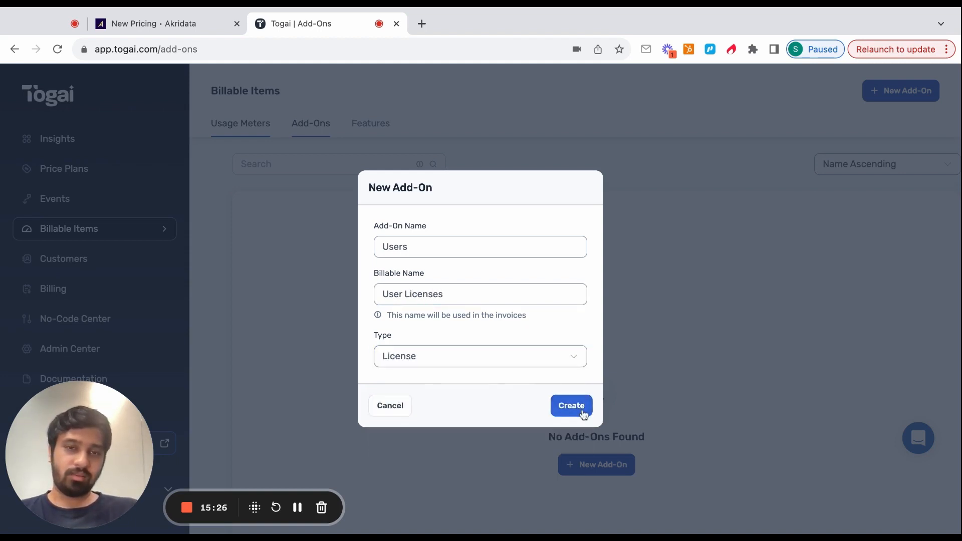
click(576, 408)
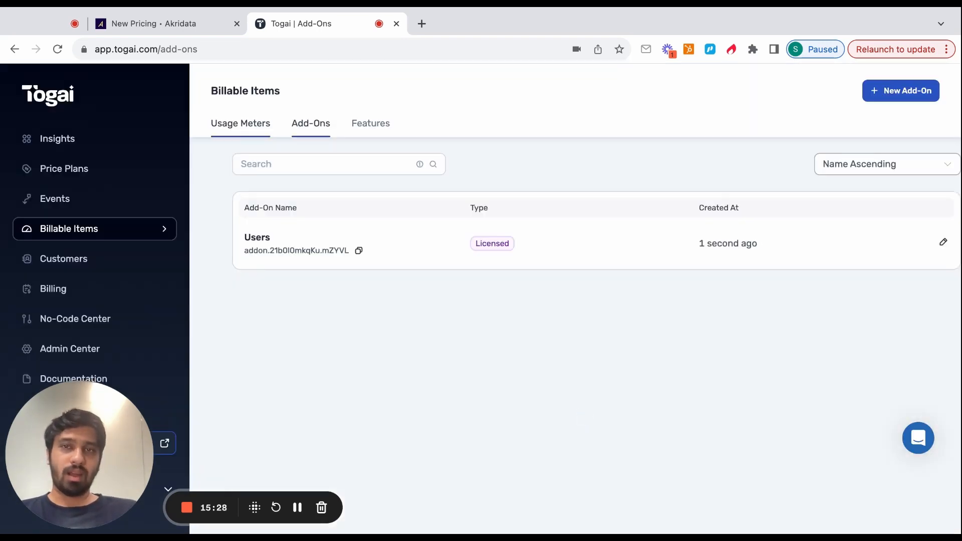
Create and publish a feature with name and invoice name "Images", associated with the images attribute of the images event schema
click(363, 124)
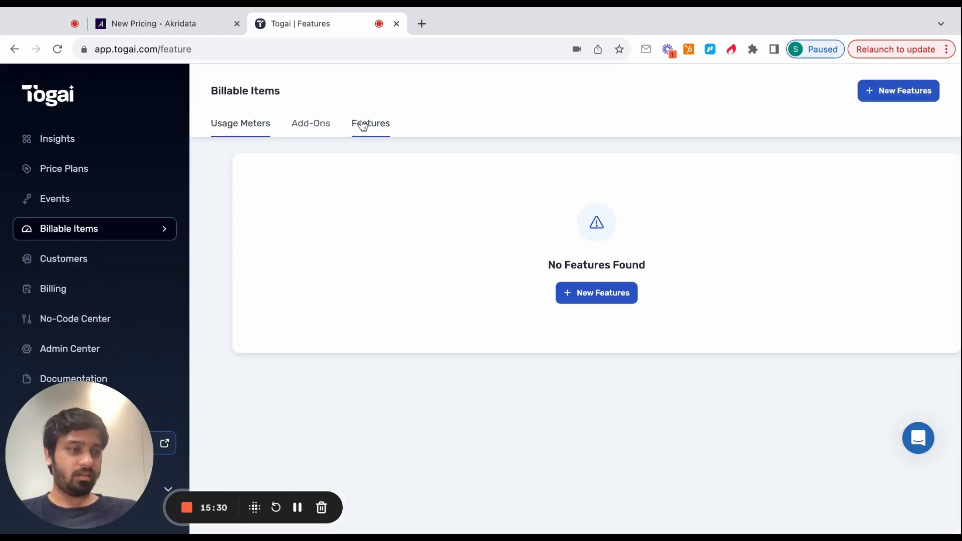
click(611, 301)
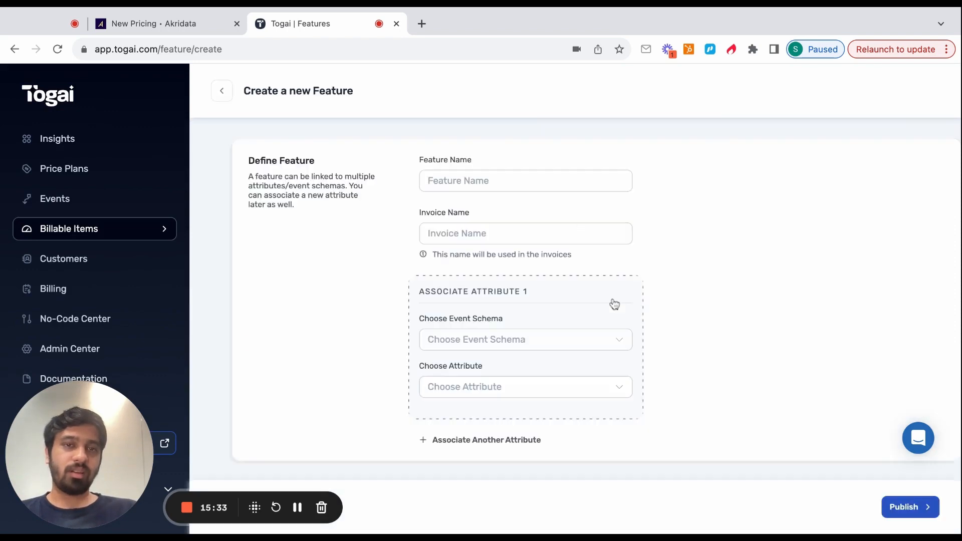
click(444, 179)
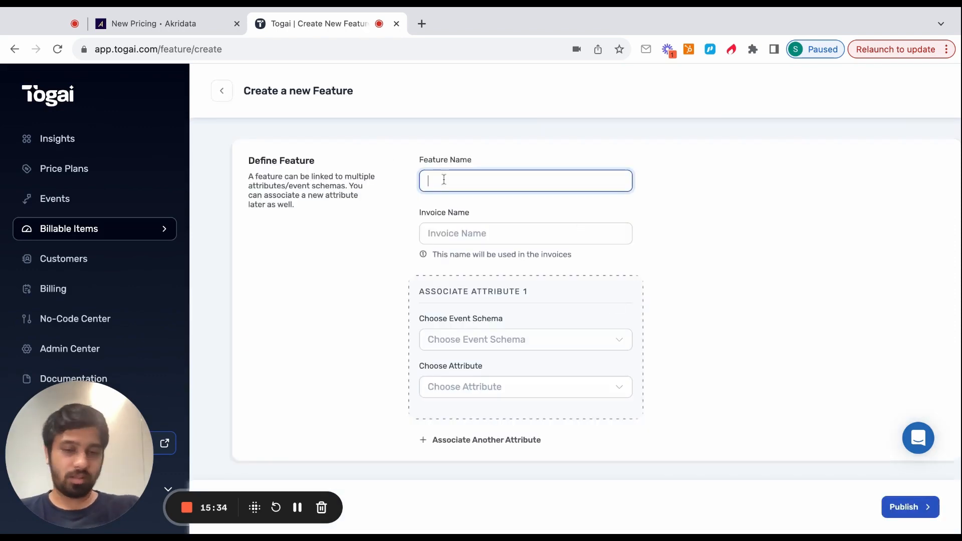
text(Images)
click(445, 228)
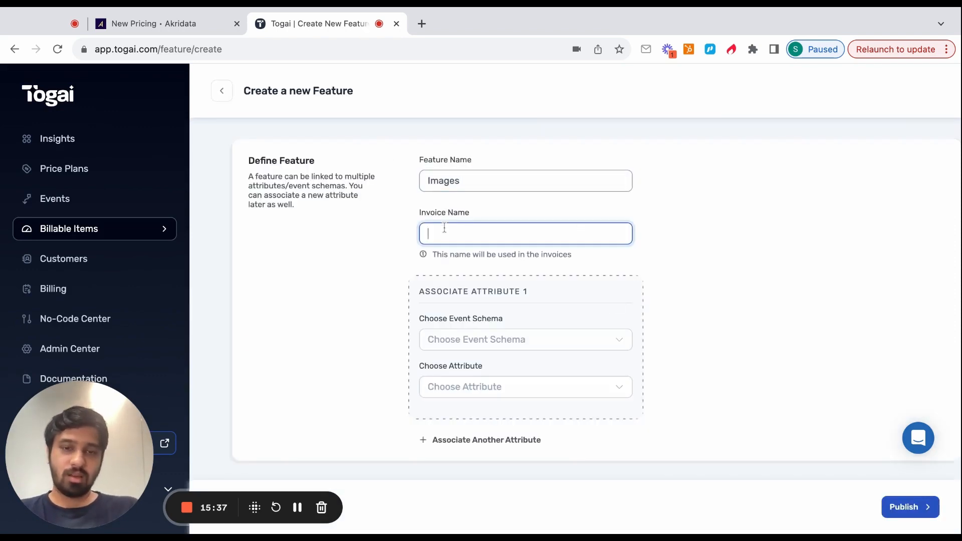
click(464, 339)
click(451, 420)
click(468, 387)
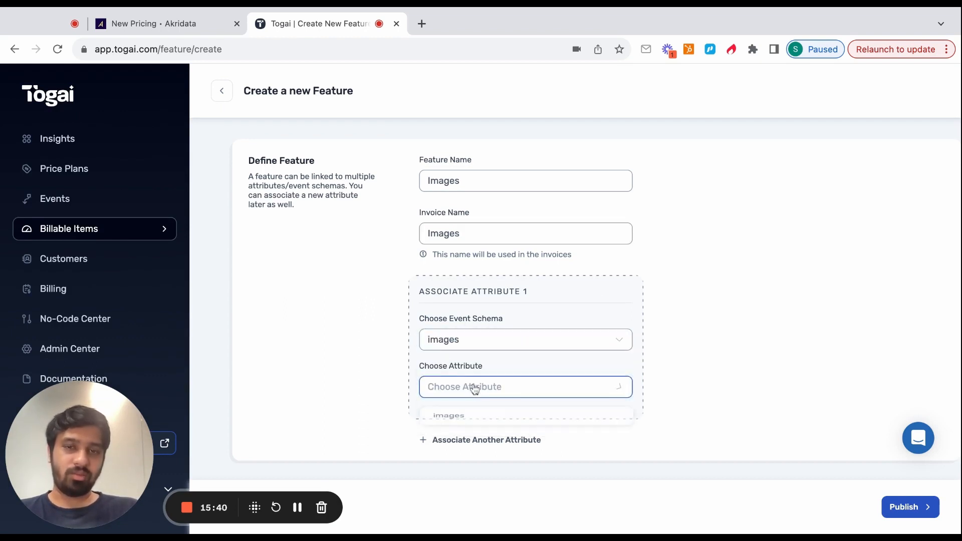
click(464, 426)
click(913, 509)
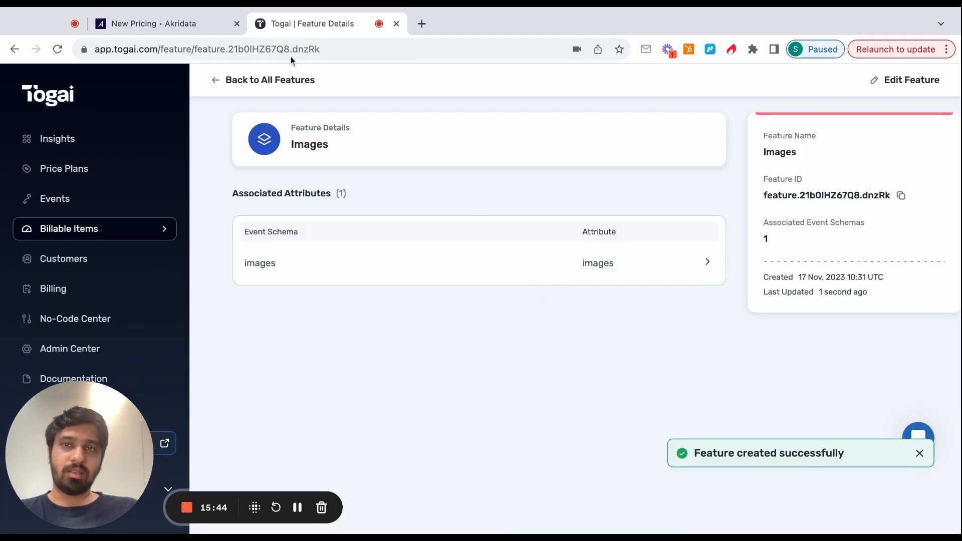
Create and publish a feature with name and invoice name "Searches", associated with the search attribute of the search event schema
click(270, 79)
click(885, 92)
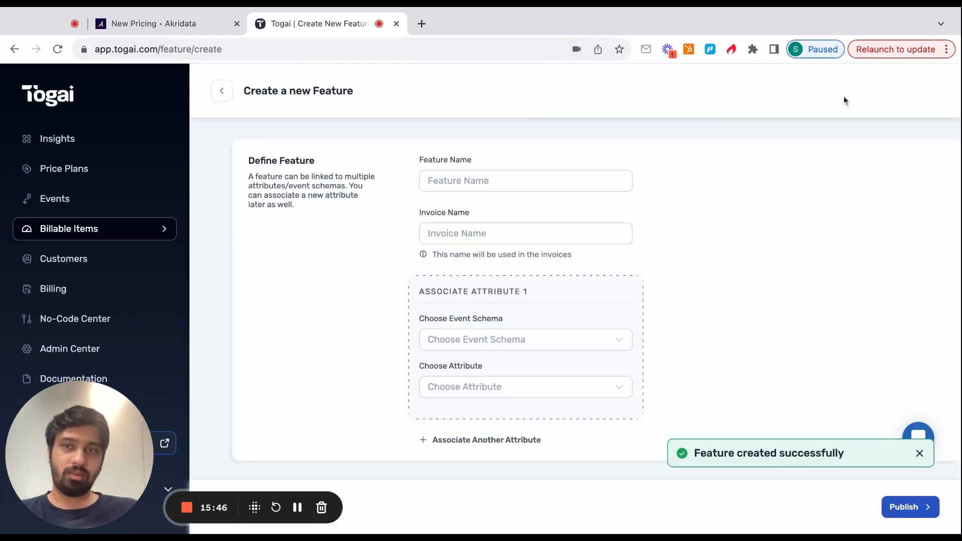
click(455, 177)
text(Searches)
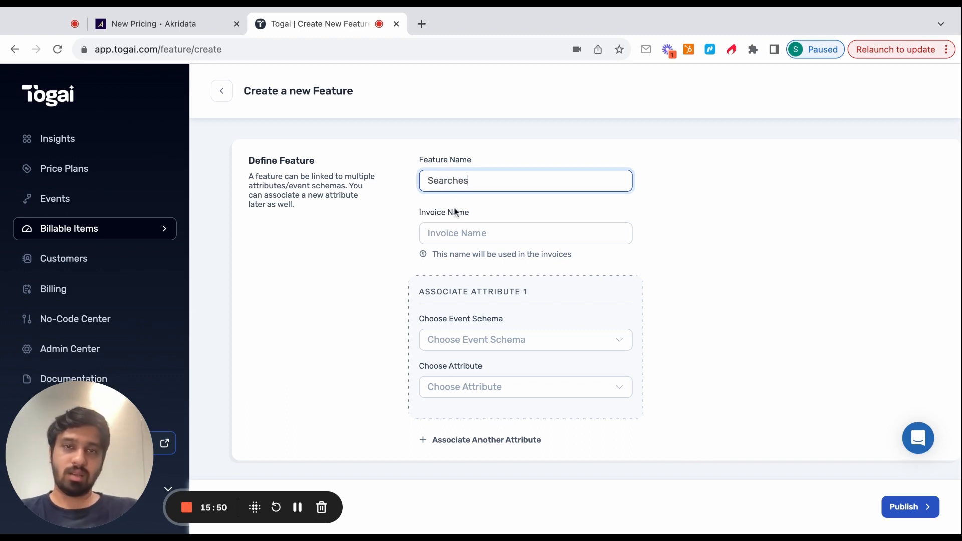
click(452, 235)
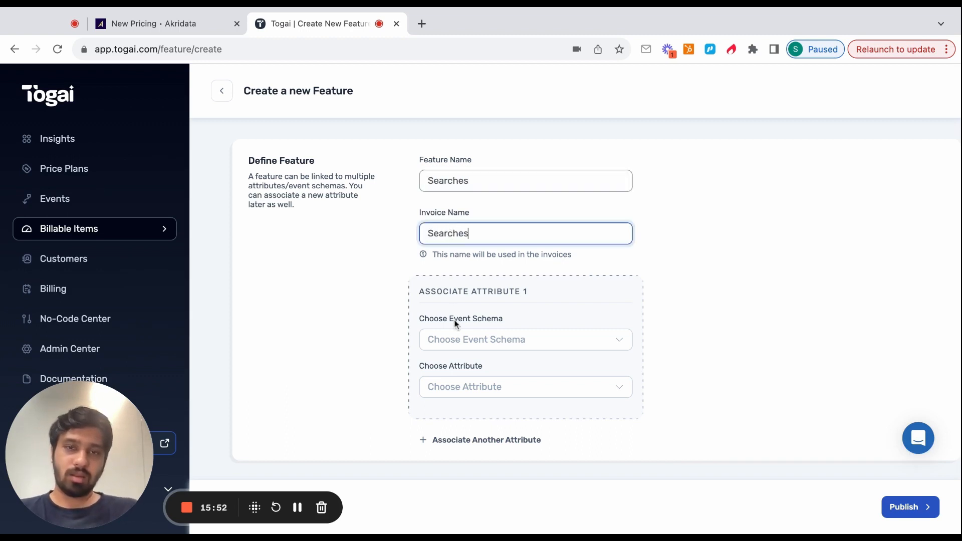
click(455, 339)
click(455, 399)
click(468, 386)
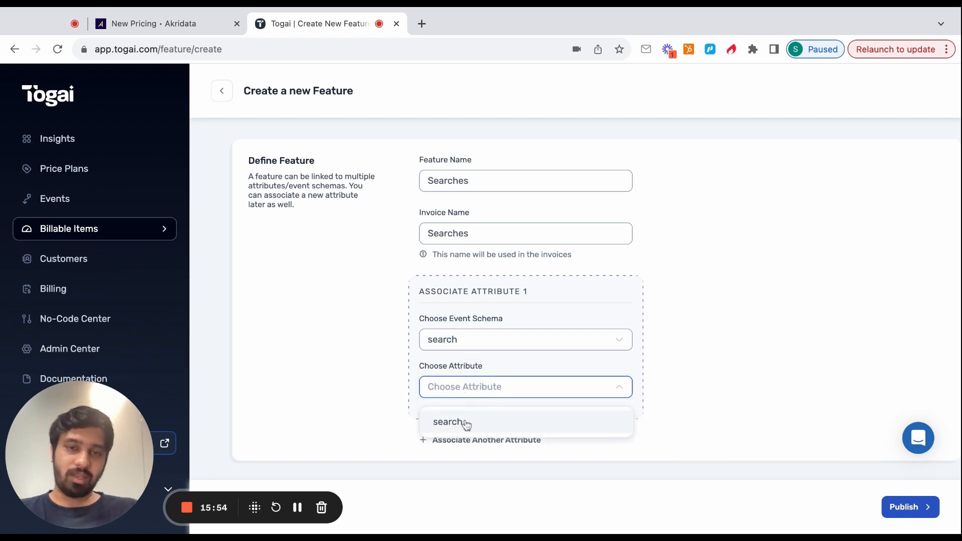
click(466, 424)
click(904, 513)
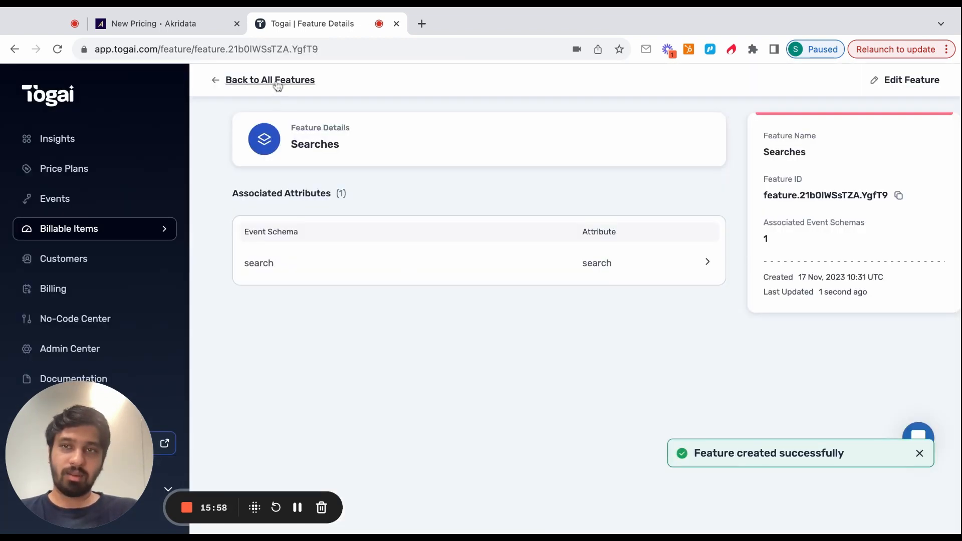
Create and publish a feature with name and invoice name "Advanced Search", associated with the advanced_search attribute of the advanced_search event schema
click(275, 82)
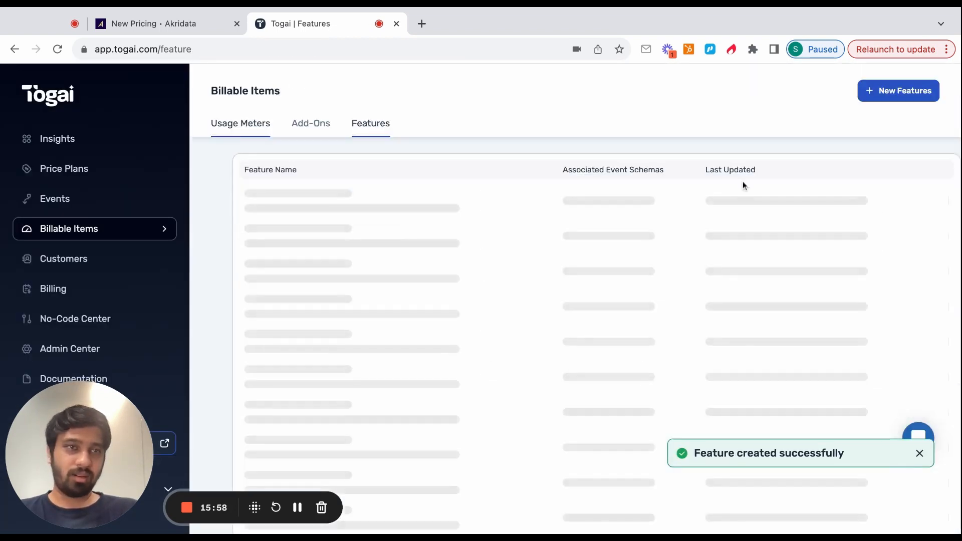
click(896, 95)
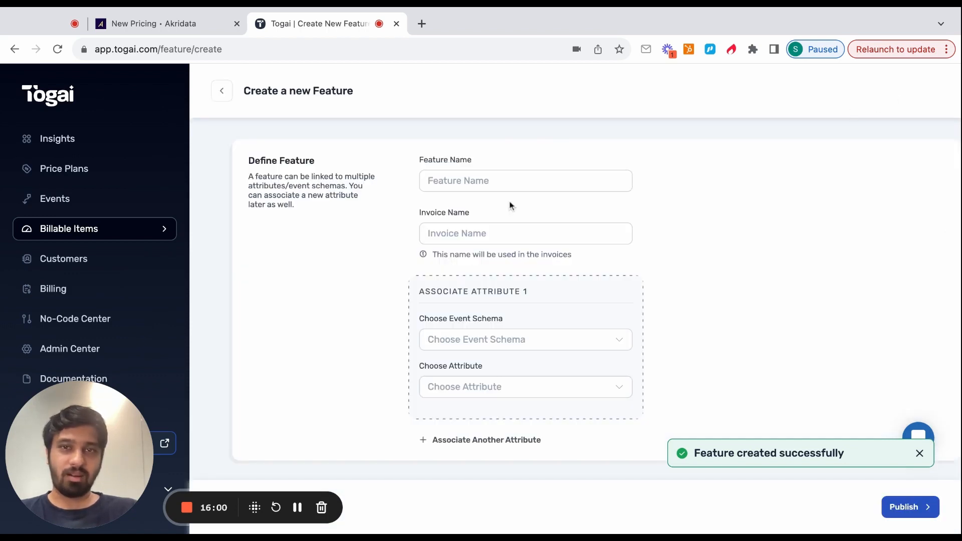
click(485, 179)
text(Adv)
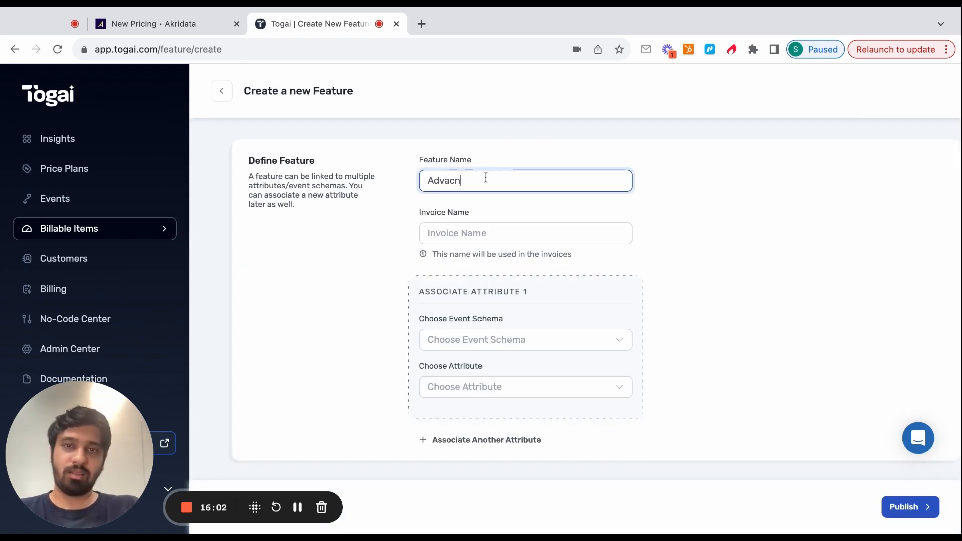
text(anced Search)
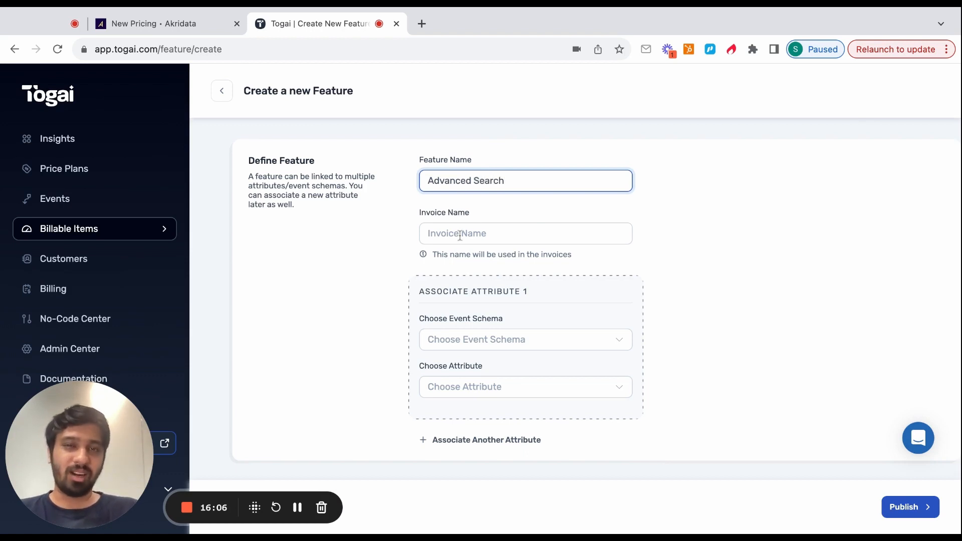
click(458, 236)
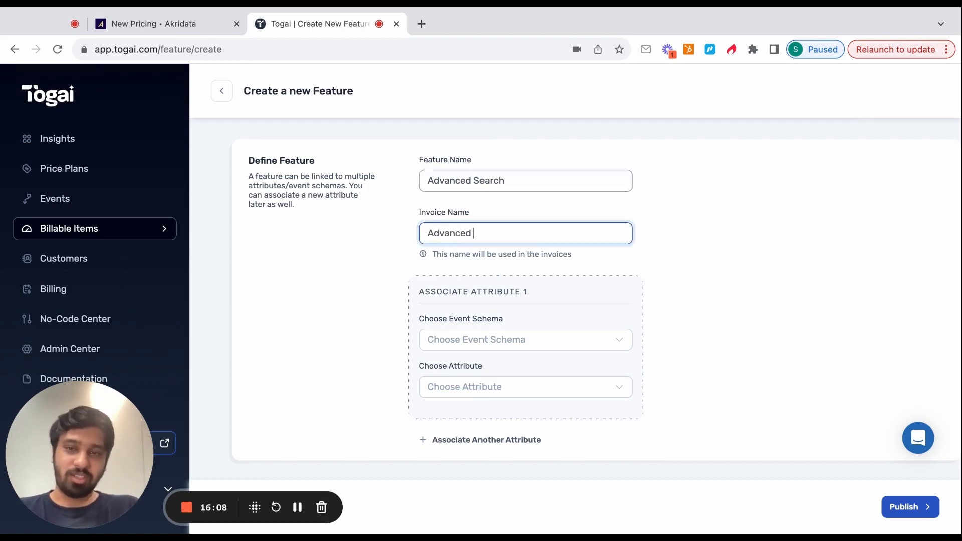
text(Advanced Search)
click(464, 340)
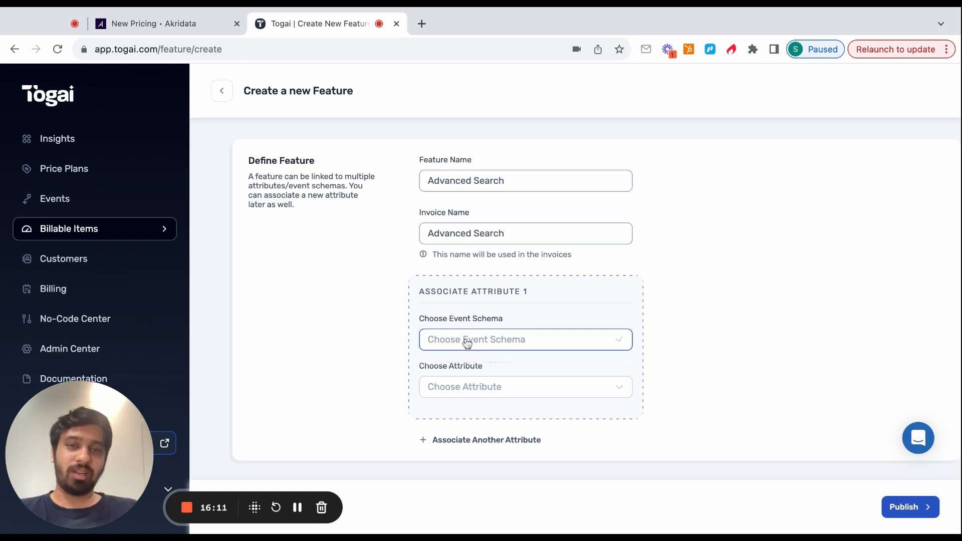
click(461, 374)
click(460, 386)
click(457, 422)
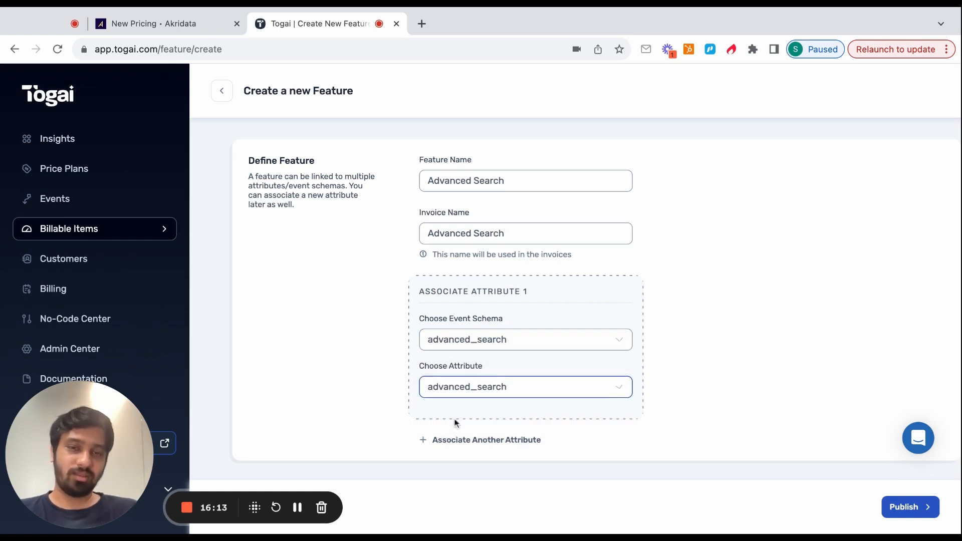
click(905, 507)
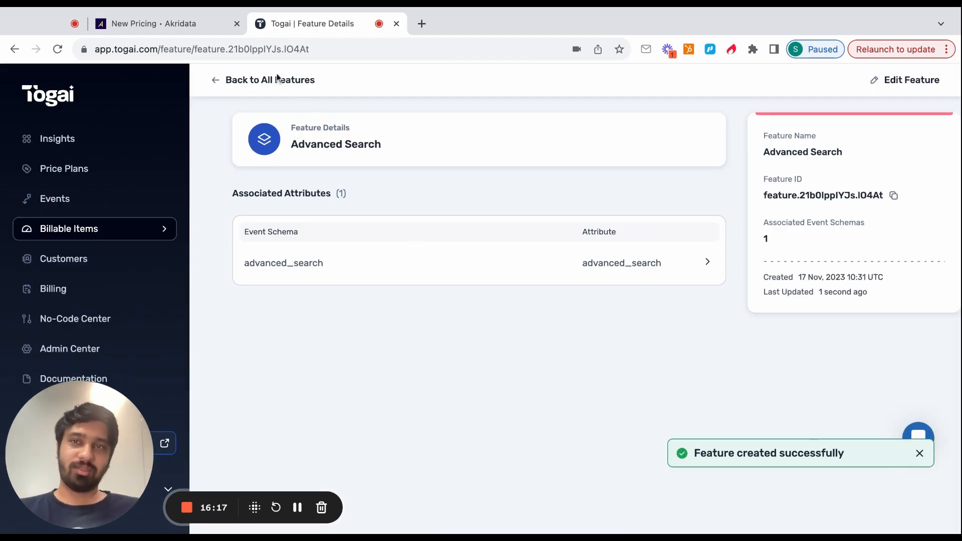
Leave the features and start creating a new recurring price plan
click(277, 80)
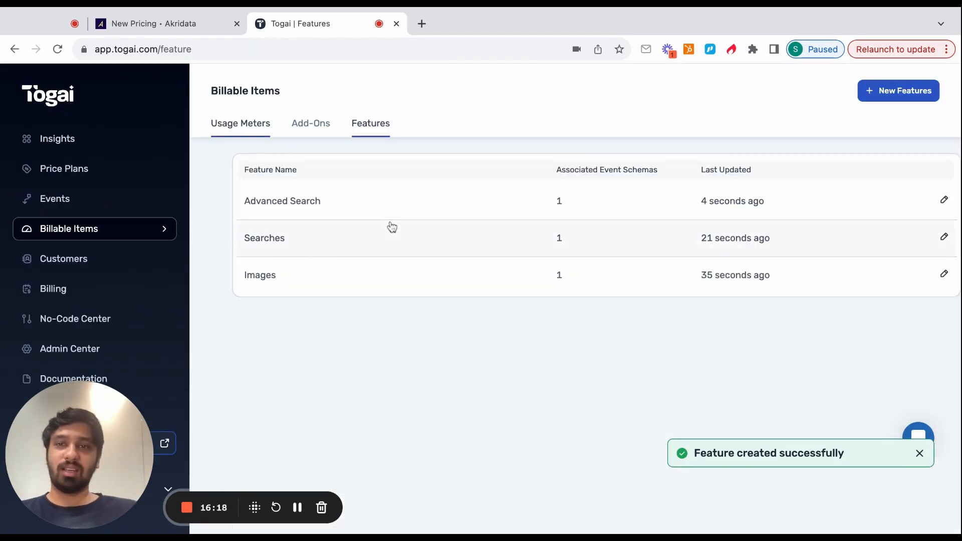
click(106, 175)
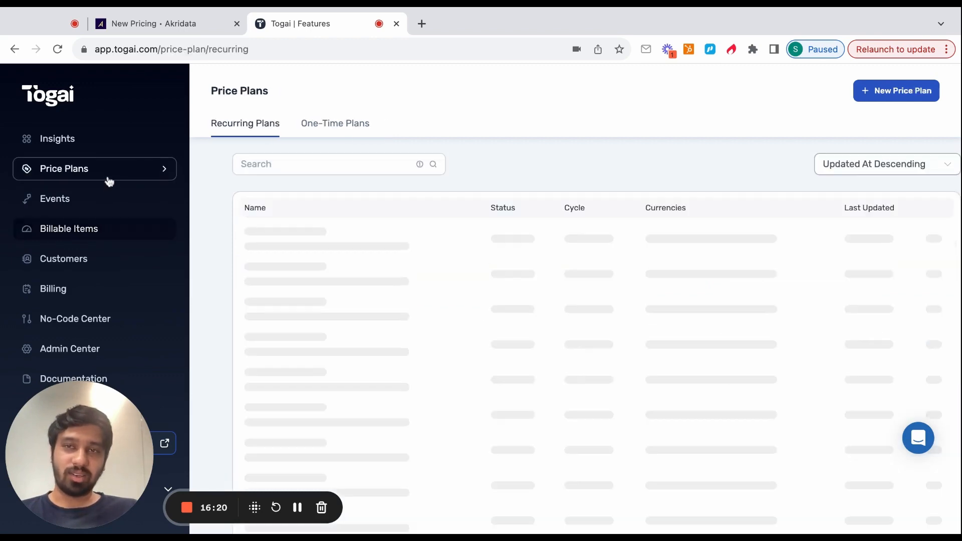
click(898, 92)
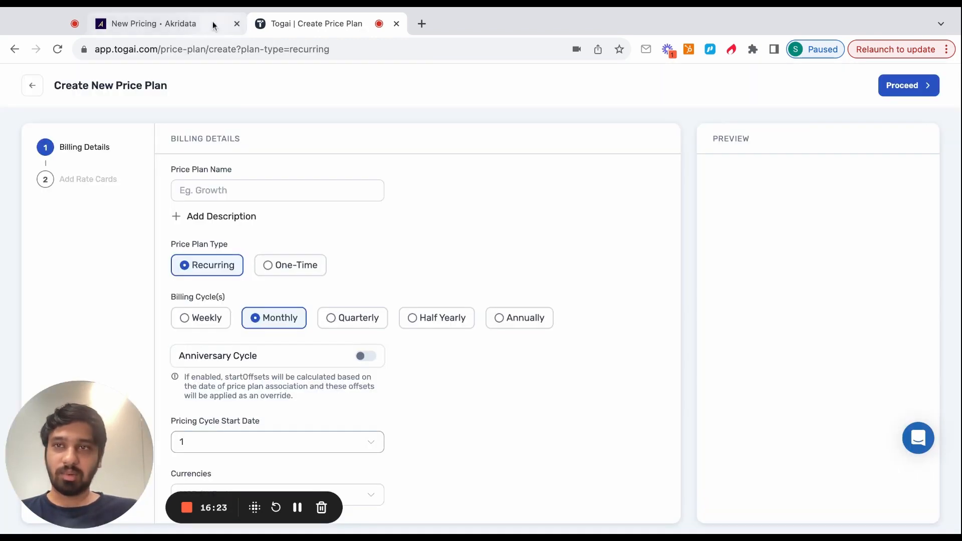
Switch to the Akridata pricing page, examine the Free plan's users, data and search limits, and return to Togai
click(213, 26)
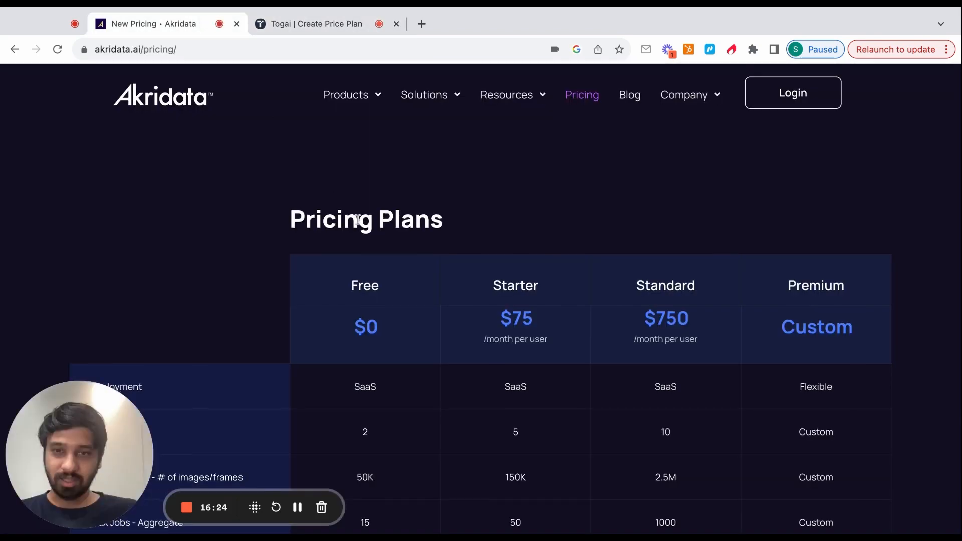
scroll(356, 219, down, 5)
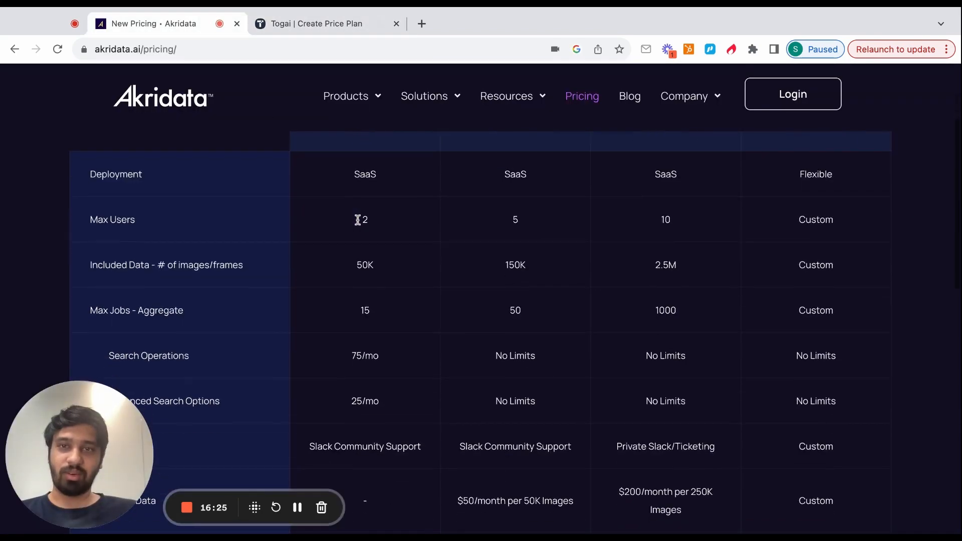
click(318, 25)
Name the price plan "Free", set its currency to USD - United States dollar, and proceed to the rate cards
click(197, 190)
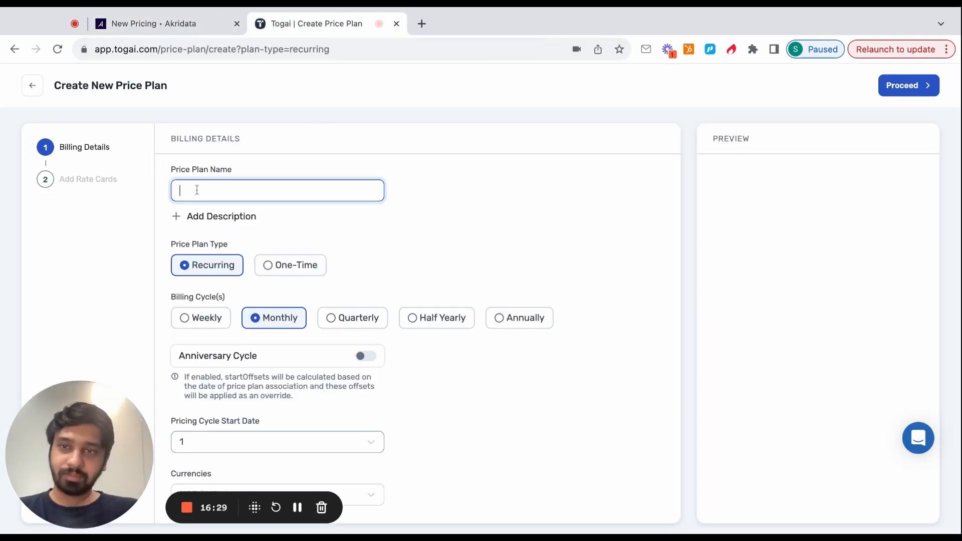
text(Free)
scroll(312, 266, down, 1)
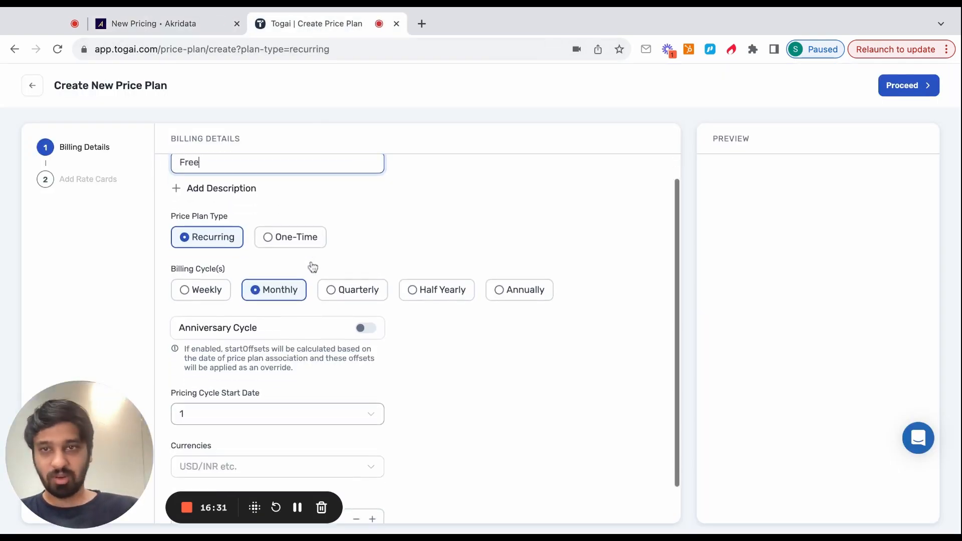
scroll(286, 290, down, 1)
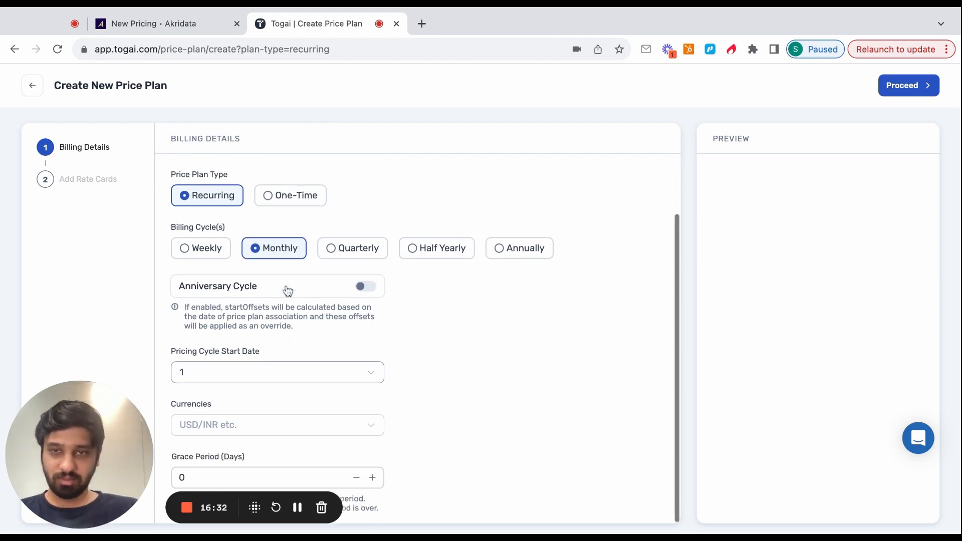
click(257, 429)
click(244, 458)
click(513, 385)
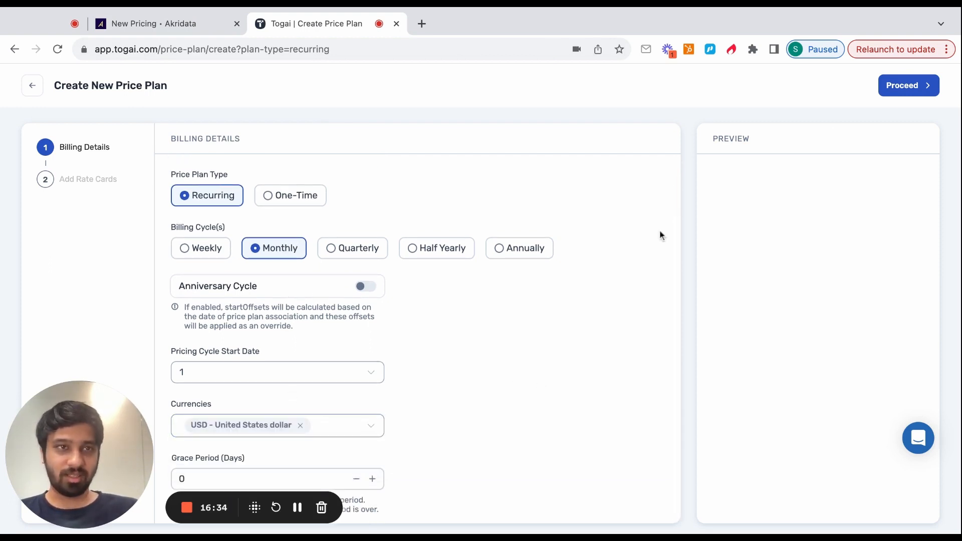
click(904, 86)
Configure a License Fee rate card for the Users add-on with a maximum license quantity of 2, billed In Advance, and proceed to pricing
click(396, 342)
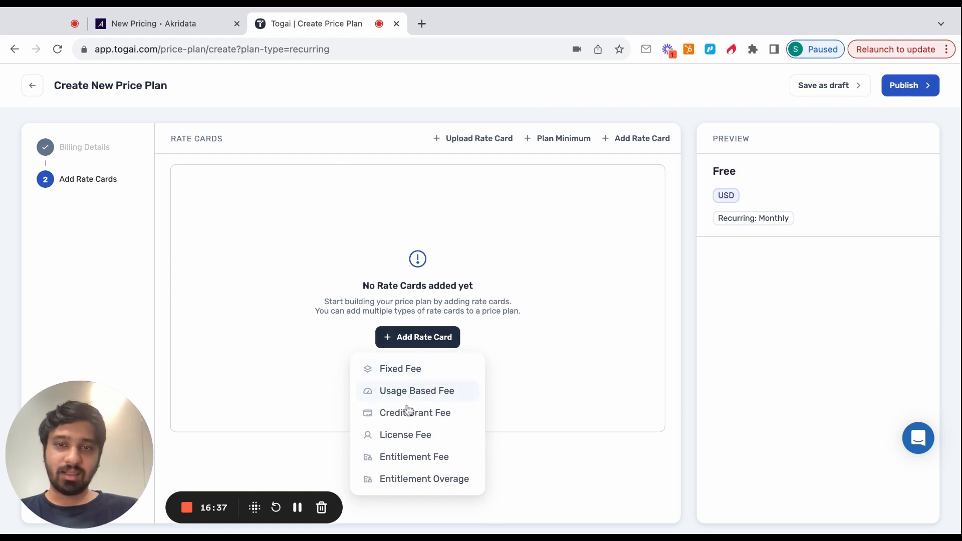
click(621, 139)
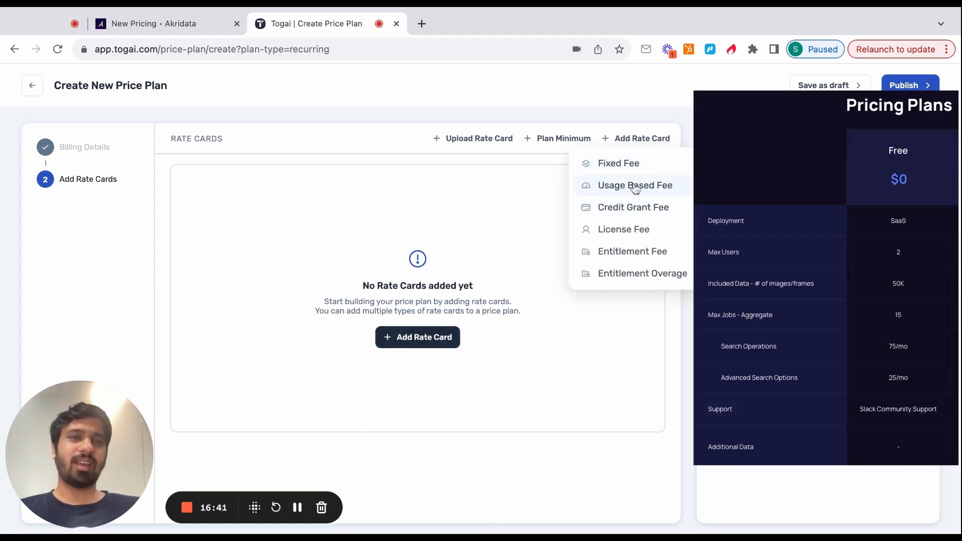
click(626, 231)
click(319, 203)
click(296, 250)
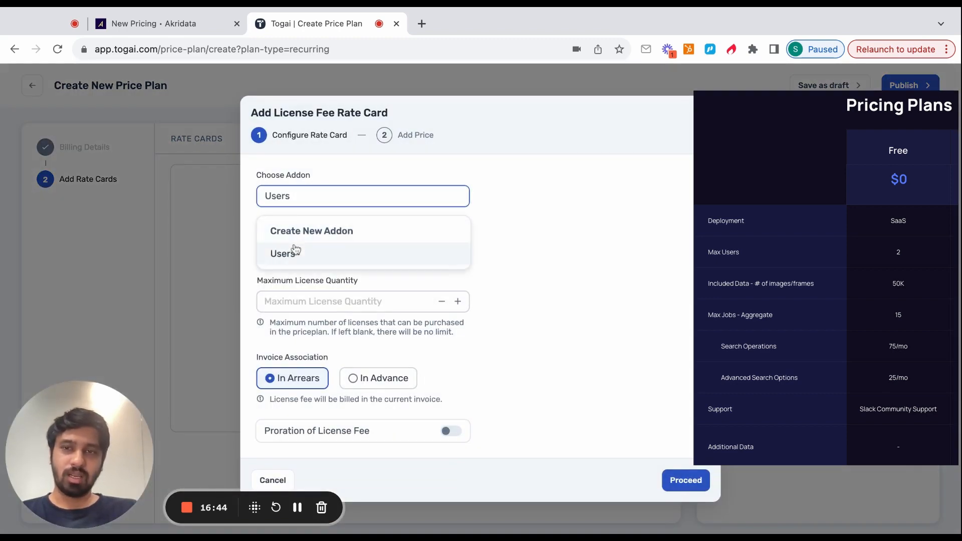
click(300, 301)
text(2)
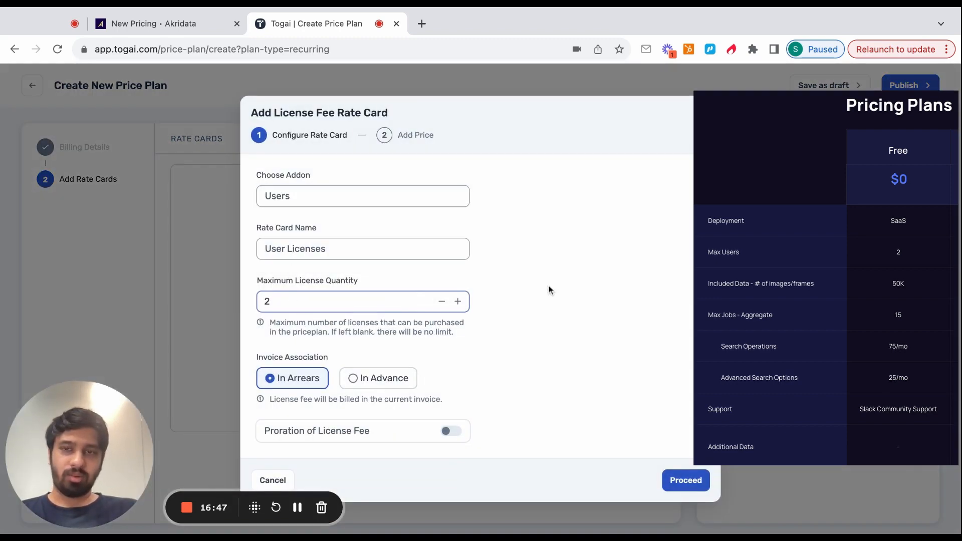
click(350, 385)
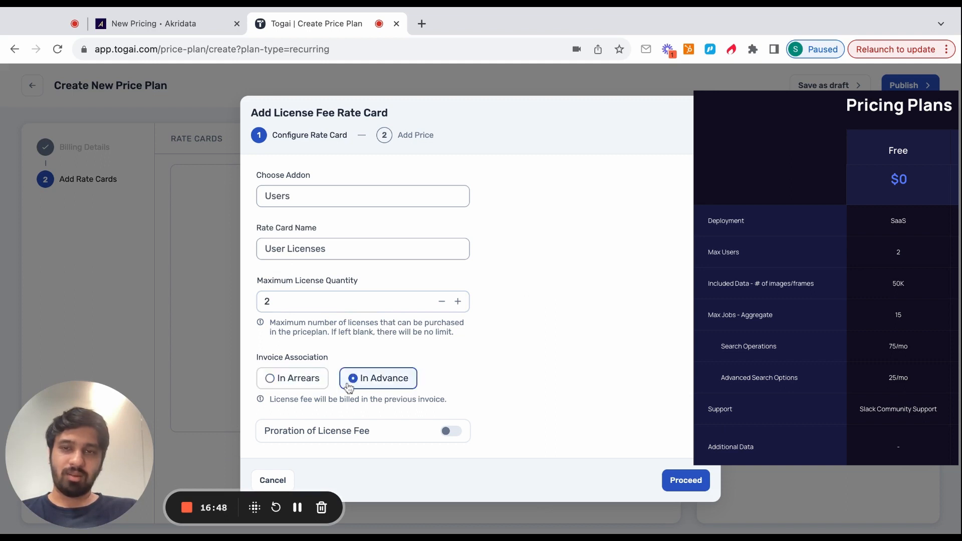
click(678, 481)
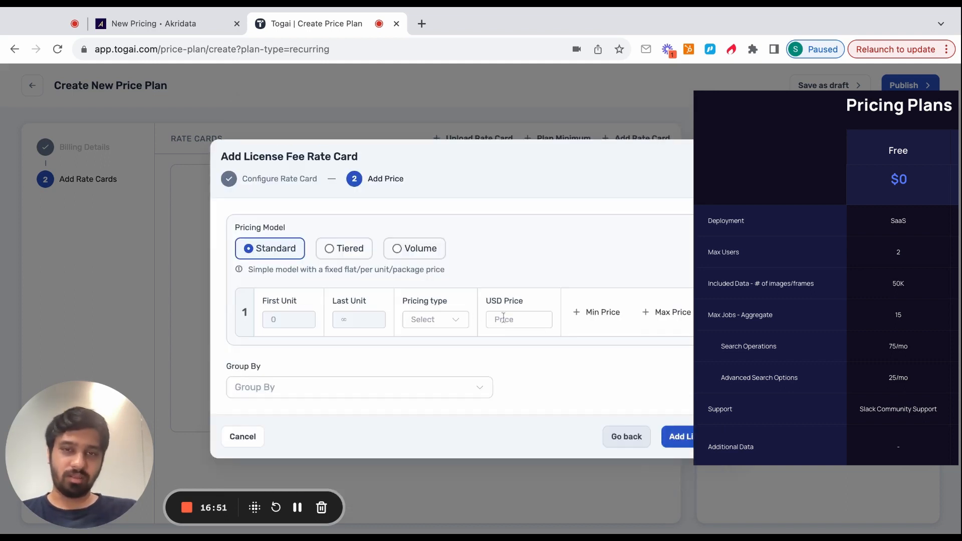
Price the user license rate card at a flat USD 0 under the Standard model and add it to the plan
click(519, 321)
click(448, 325)
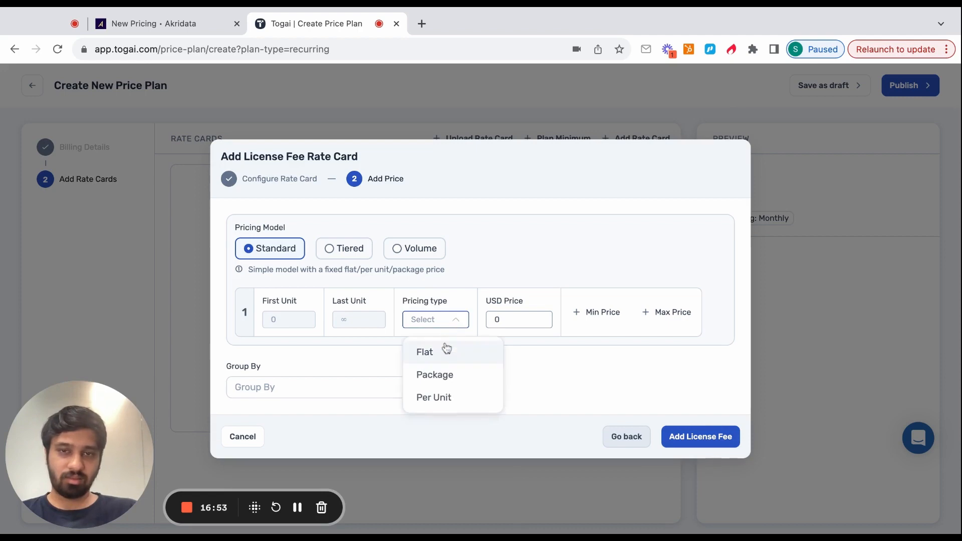
click(444, 355)
click(690, 445)
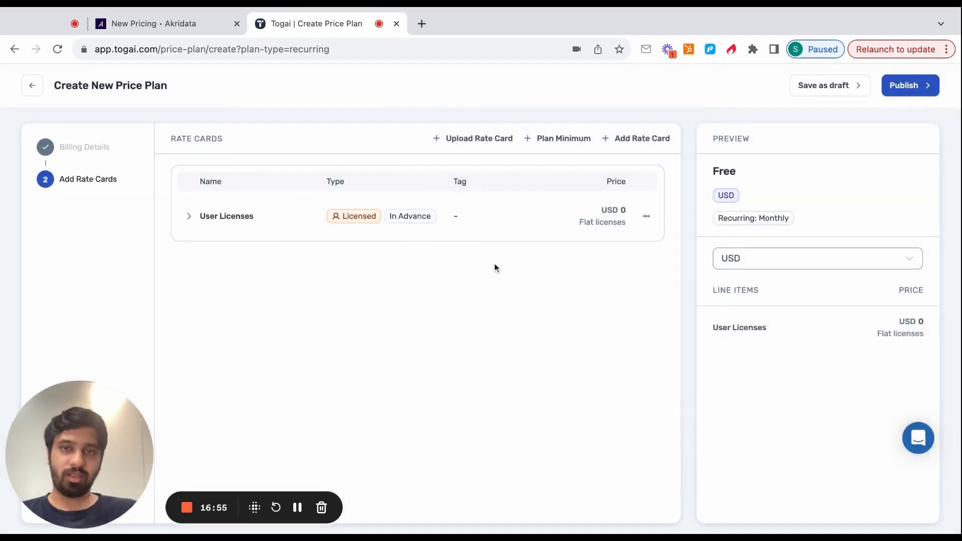
Check the Akridata pricing page, return to Togai, and start an Entitlement Fee rate card for the Images feature issuing 50000 credits
click(151, 24)
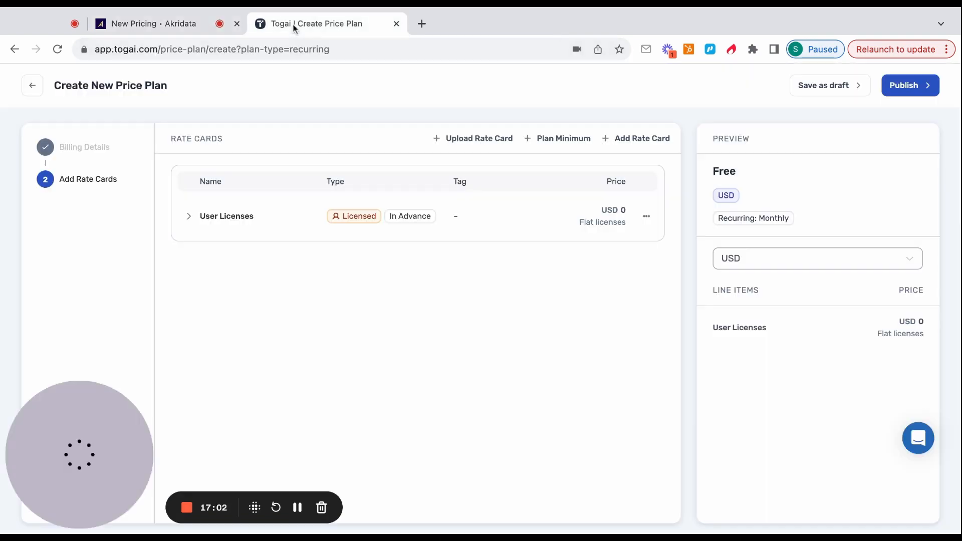
click(296, 24)
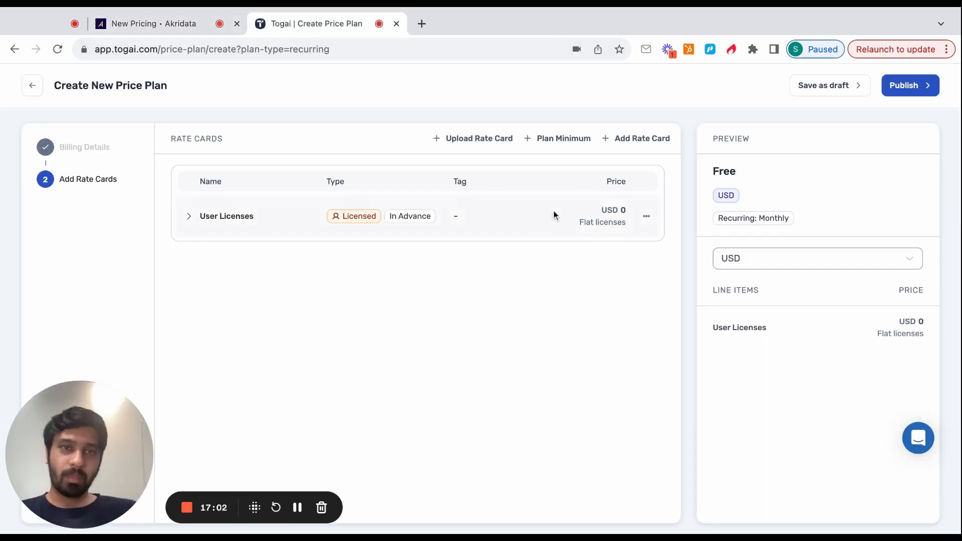
click(656, 138)
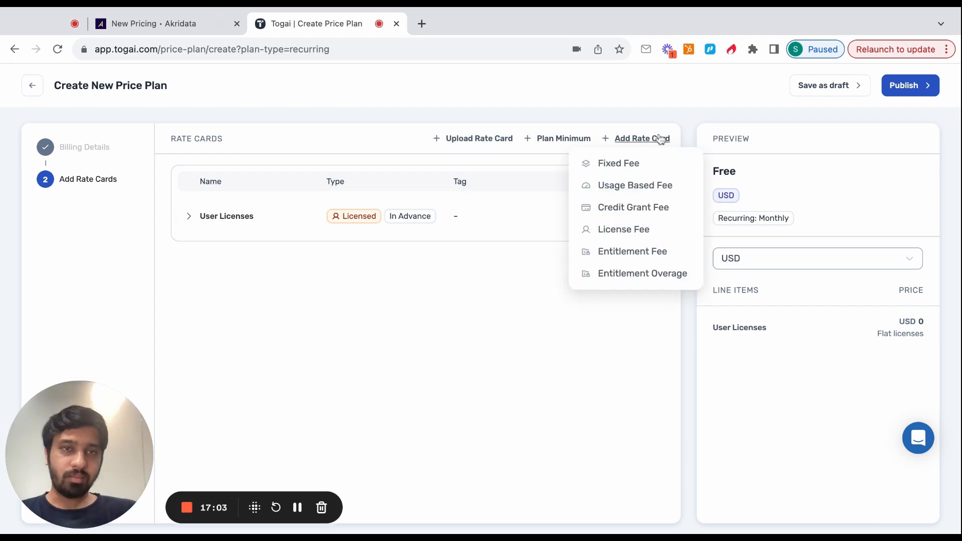
click(626, 251)
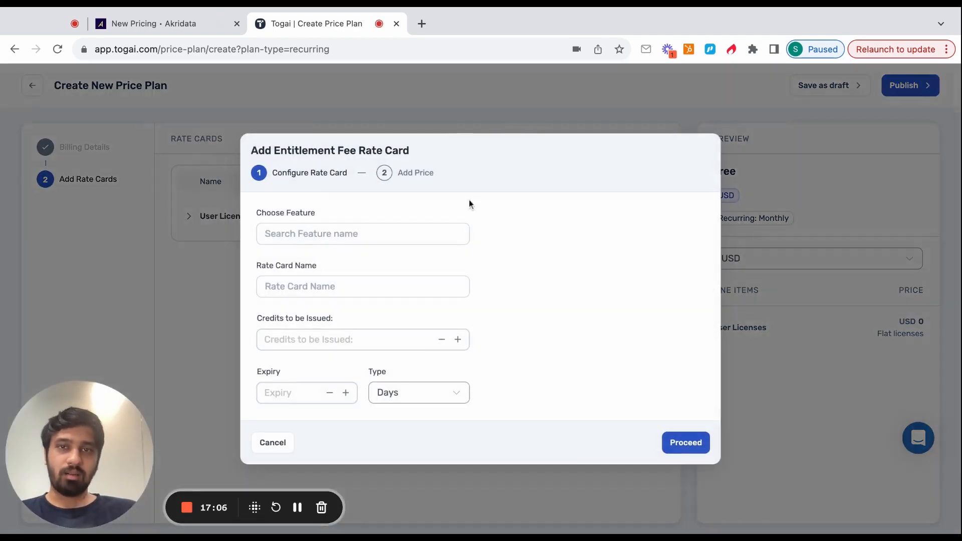
click(311, 234)
click(296, 337)
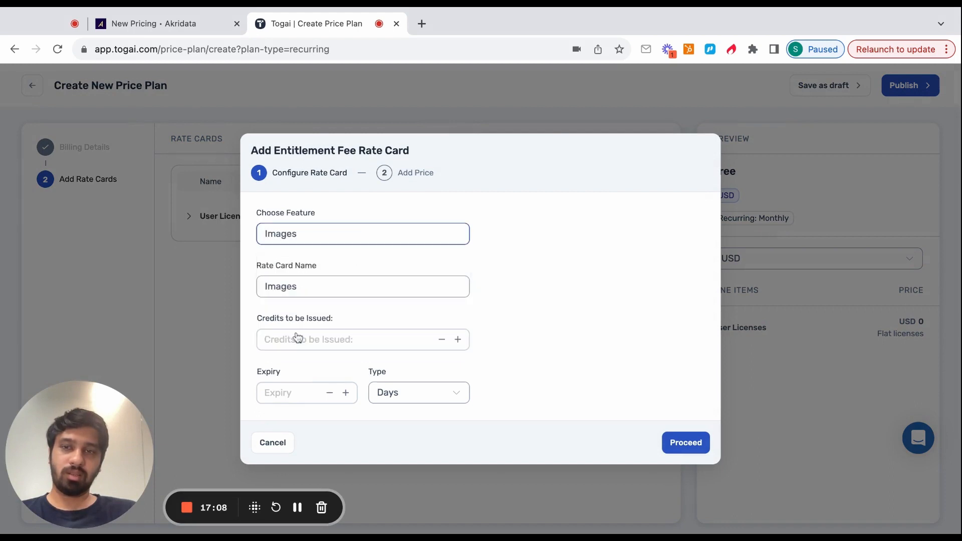
click(285, 338)
text(50000)
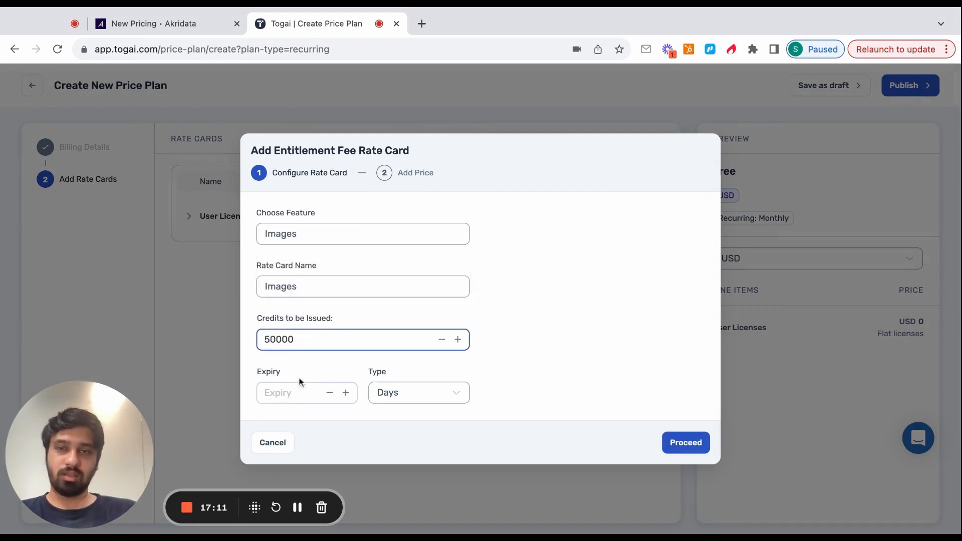
Set the Images credits to expire after 1 month and proceed to pricing
click(346, 392)
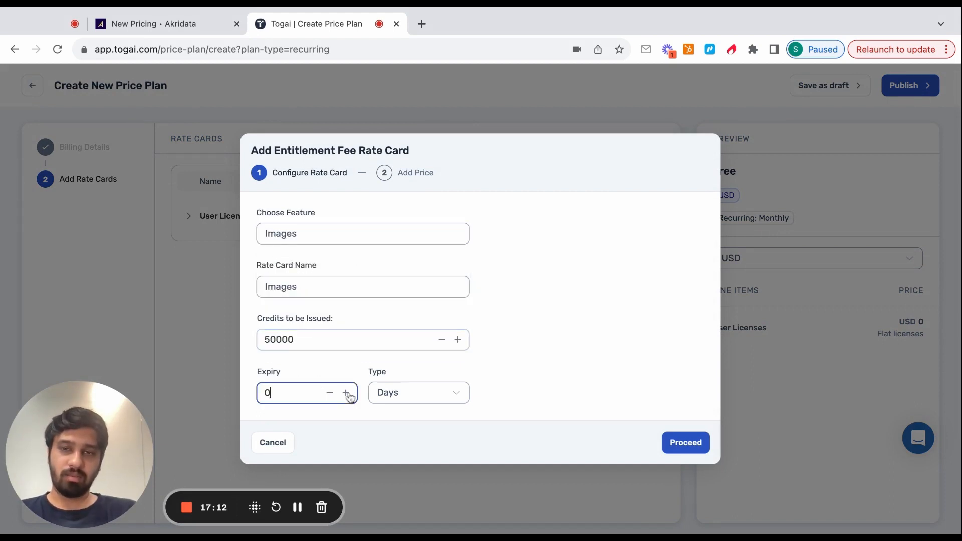
click(346, 392)
click(401, 396)
click(399, 450)
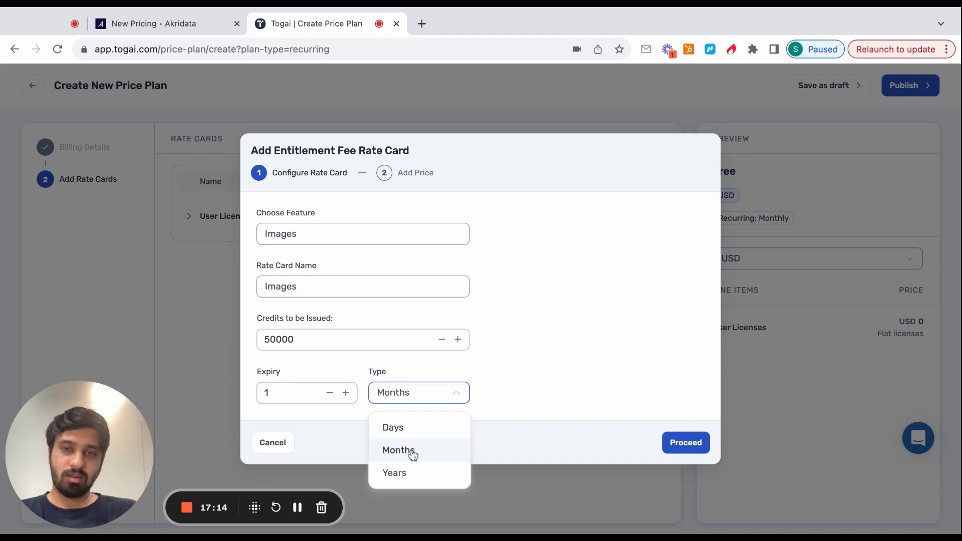
click(684, 443)
Set the Images rate card's recurrence interval to 1 and USD price to 0, and add the entitlement fee
text(1)
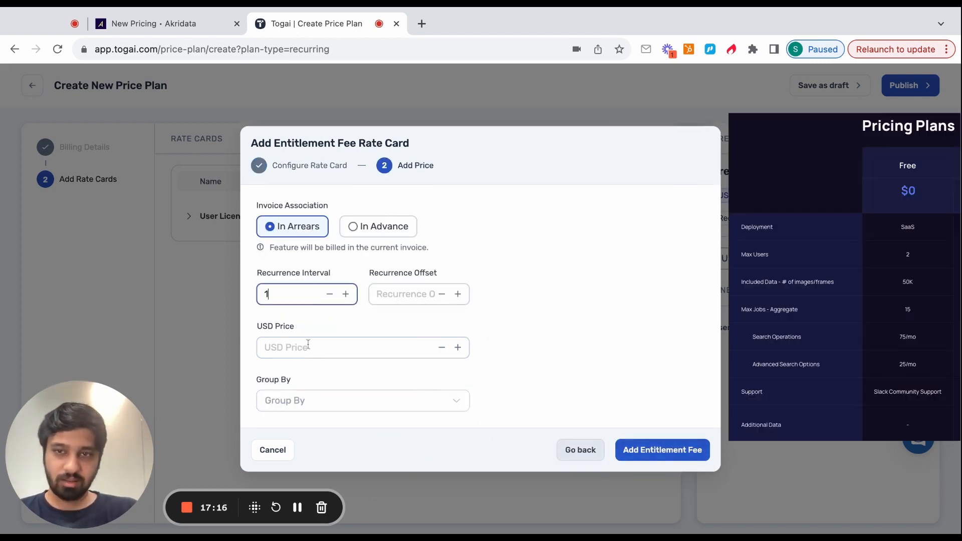
click(307, 348)
text(0)
click(662, 450)
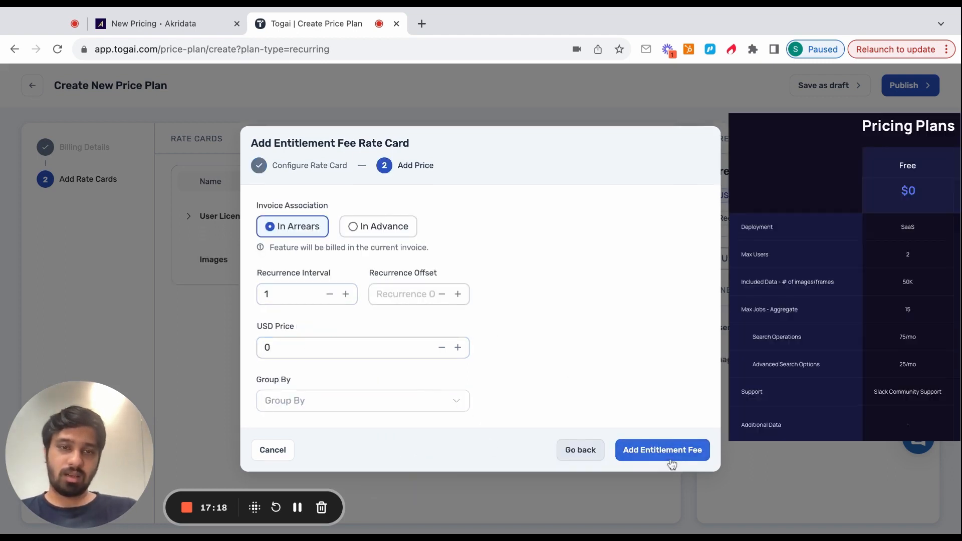
Clone the Images rate card and assign the Searches feature to the copy
click(646, 260)
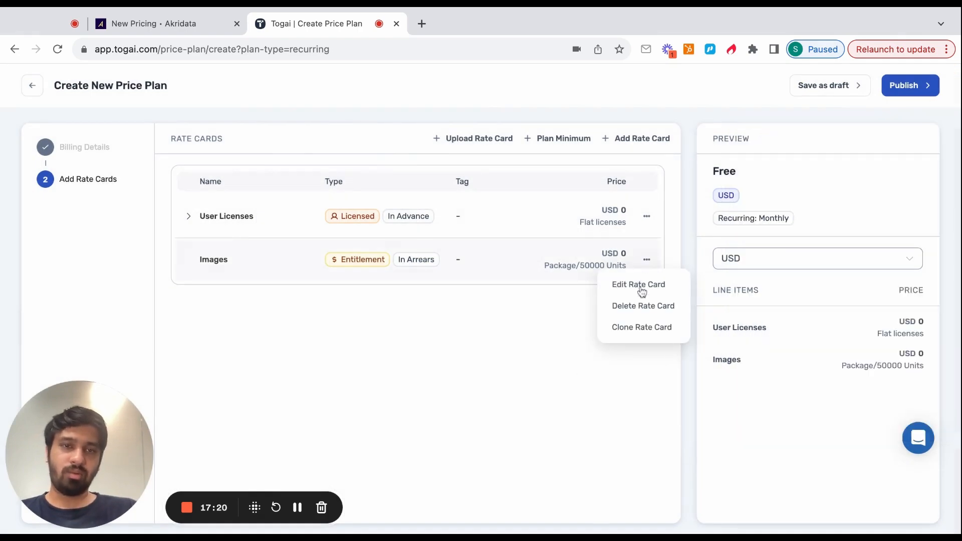
click(639, 327)
double_click(311, 285)
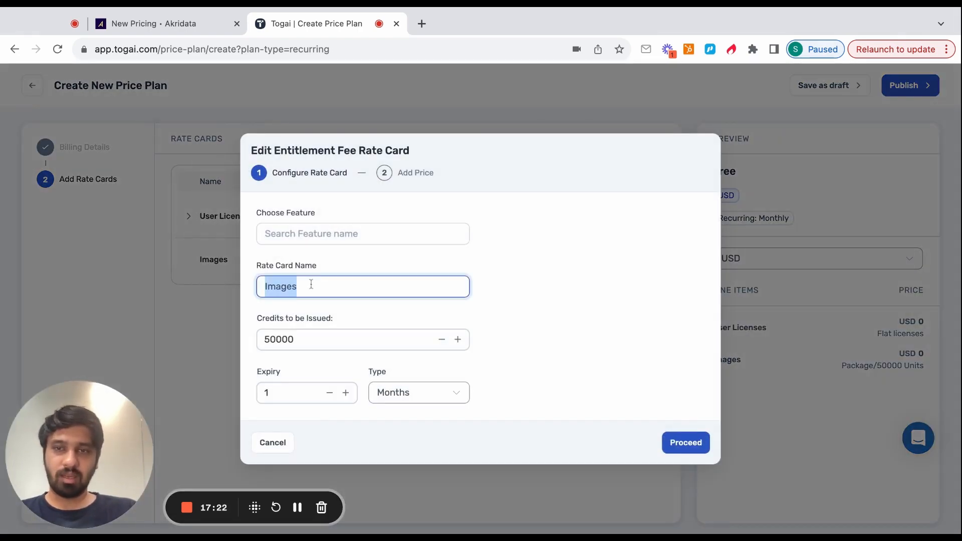
text(Sear)
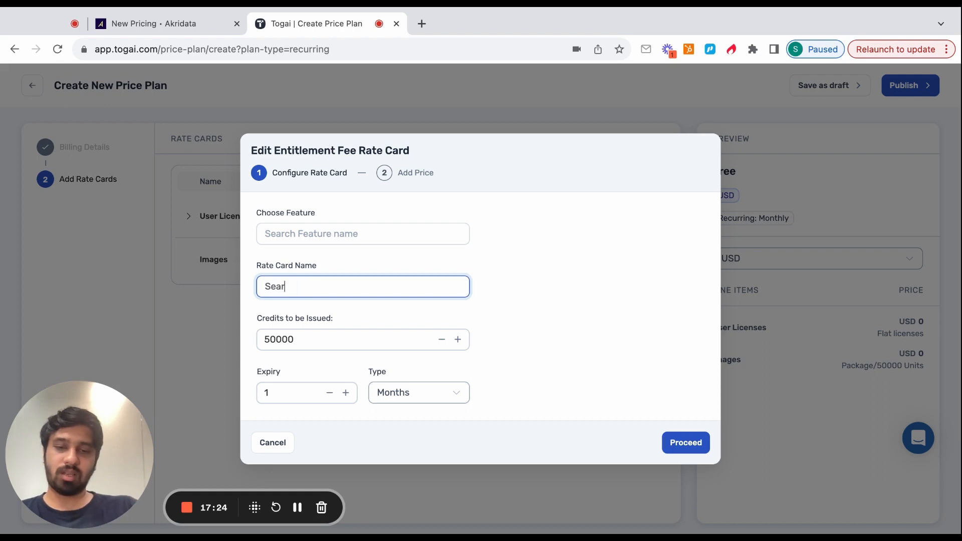
text(ch)
click(315, 234)
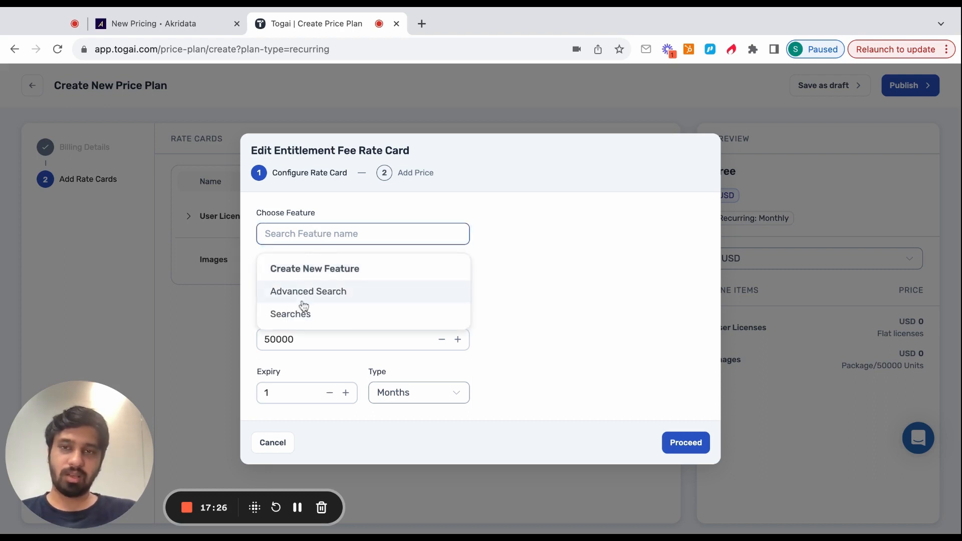
click(302, 314)
Check the search limit on the Akridata page, set the Searches credits to 75, and add the entitlement fee
click(207, 32)
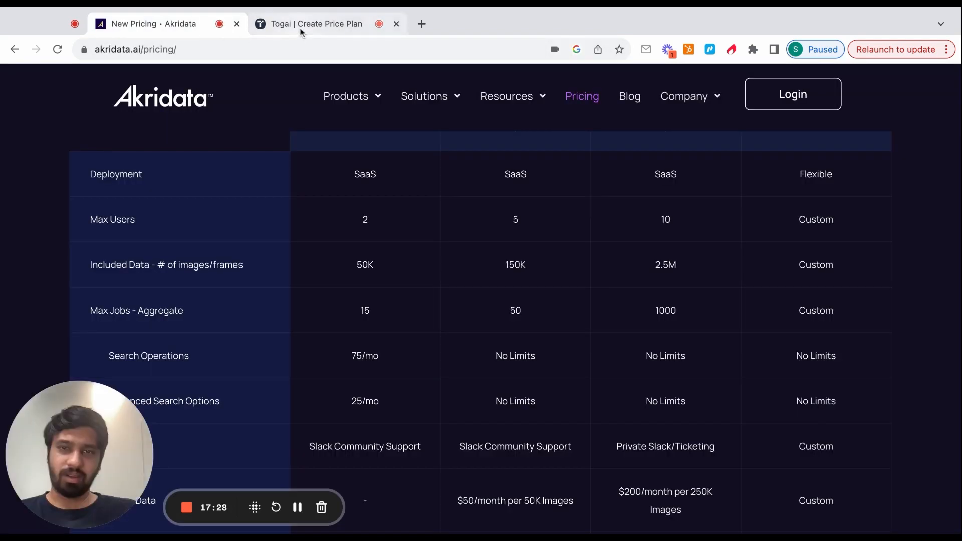
click(302, 30)
click(311, 340)
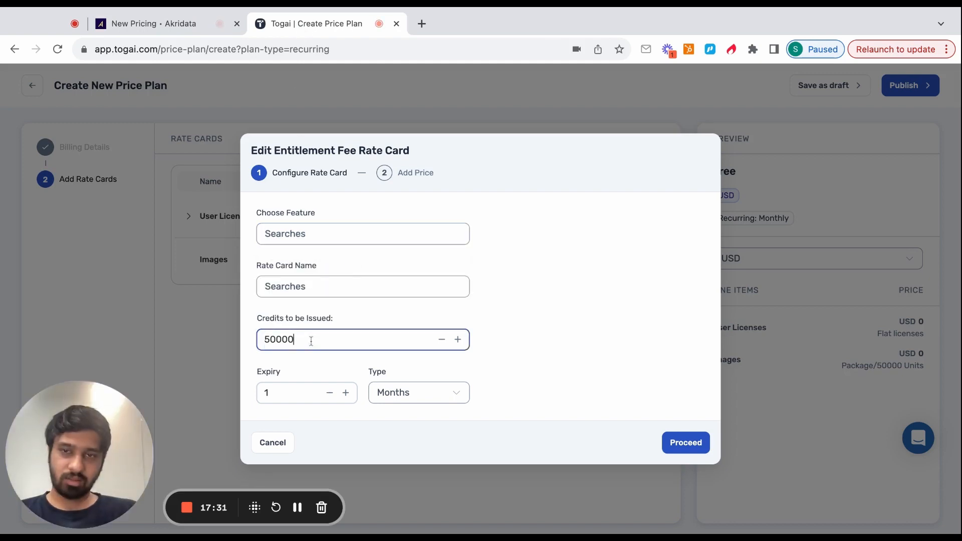
double_click(311, 341)
text(75)
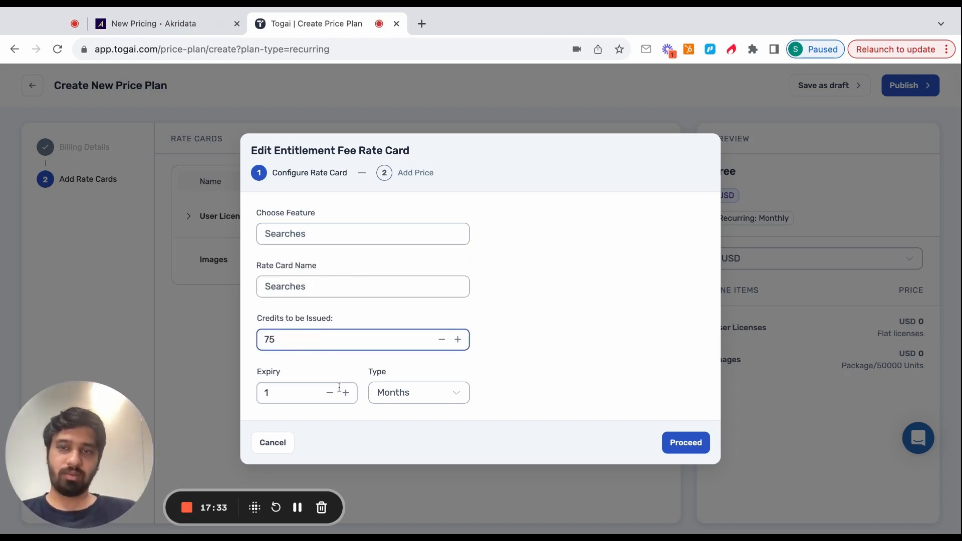
click(668, 444)
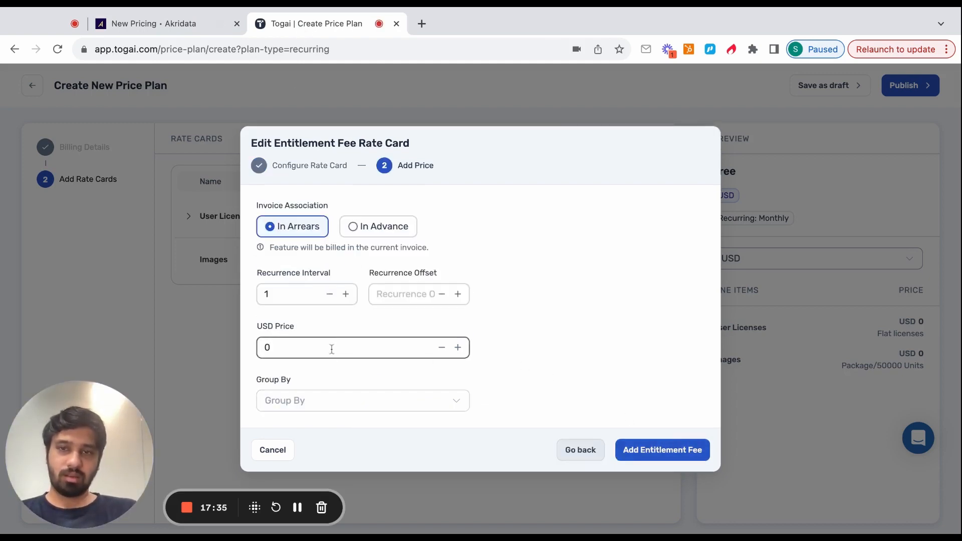
click(687, 454)
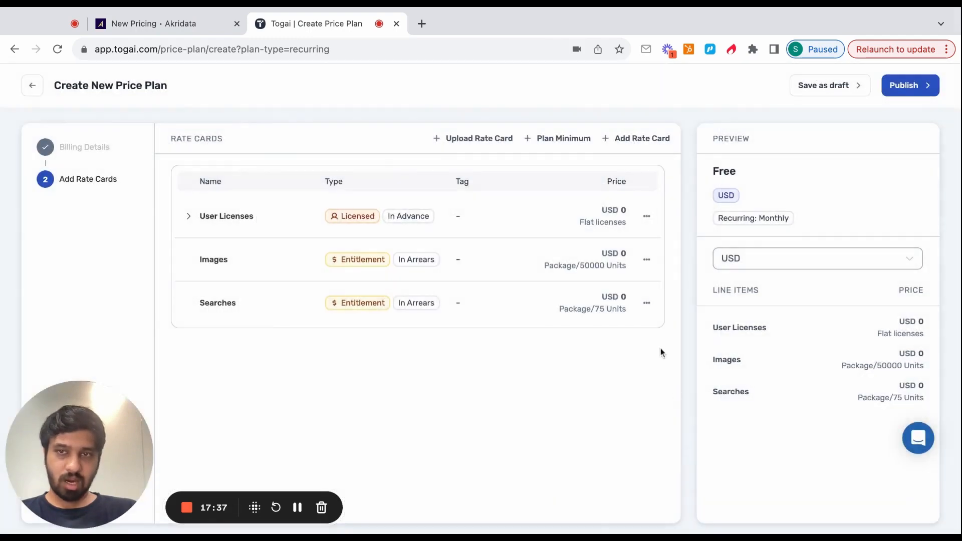
Clone the Searches rate card and assign the Advanced Search feature to the copy
click(647, 304)
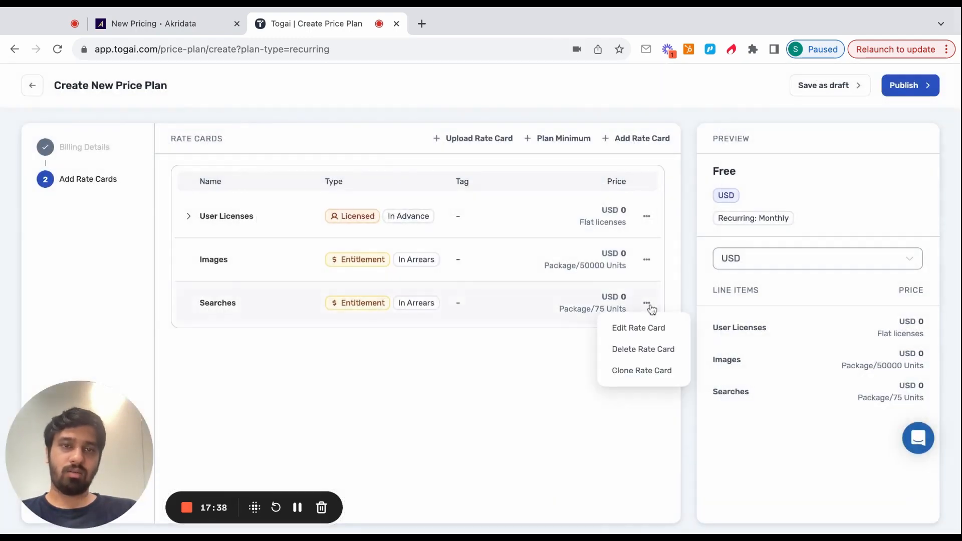
click(639, 371)
click(294, 236)
text(Ad)
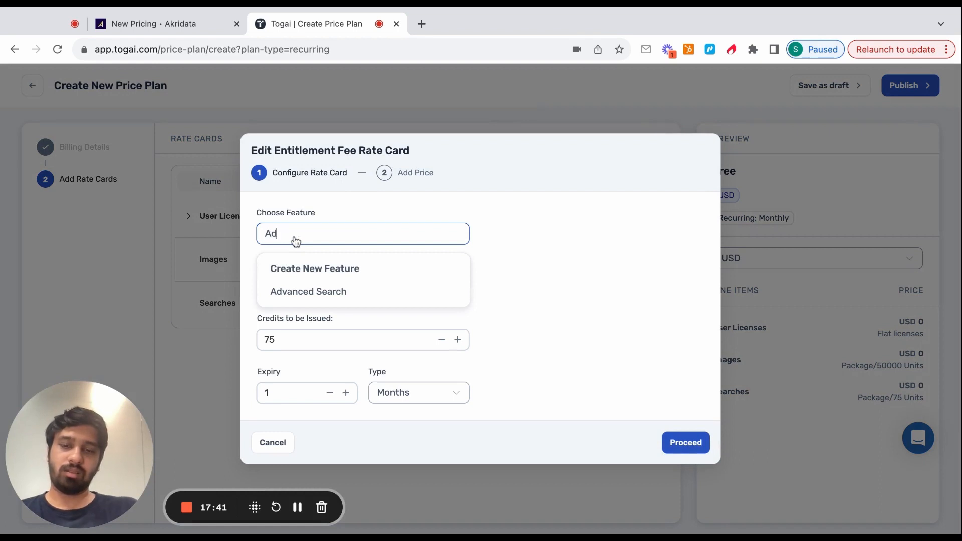
text(vanced Searches)
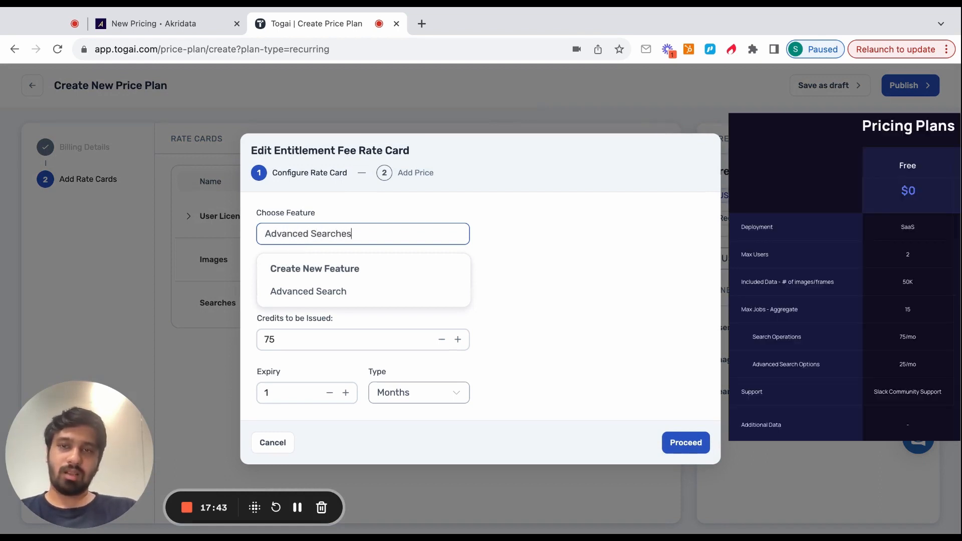
click(294, 293)
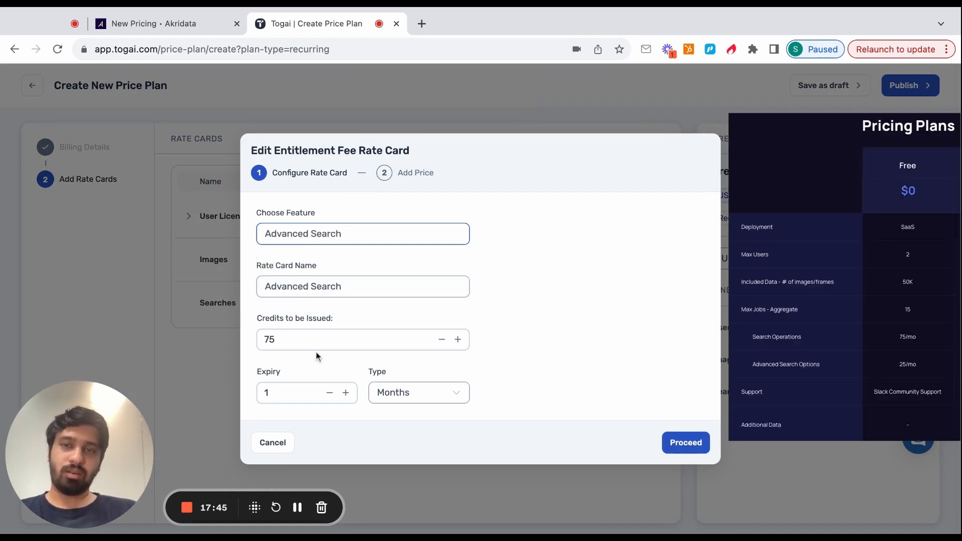
Set the Advanced Search credits to 25 and add the entitlement fee with the cloned pricing
double_click(294, 340)
text(2)
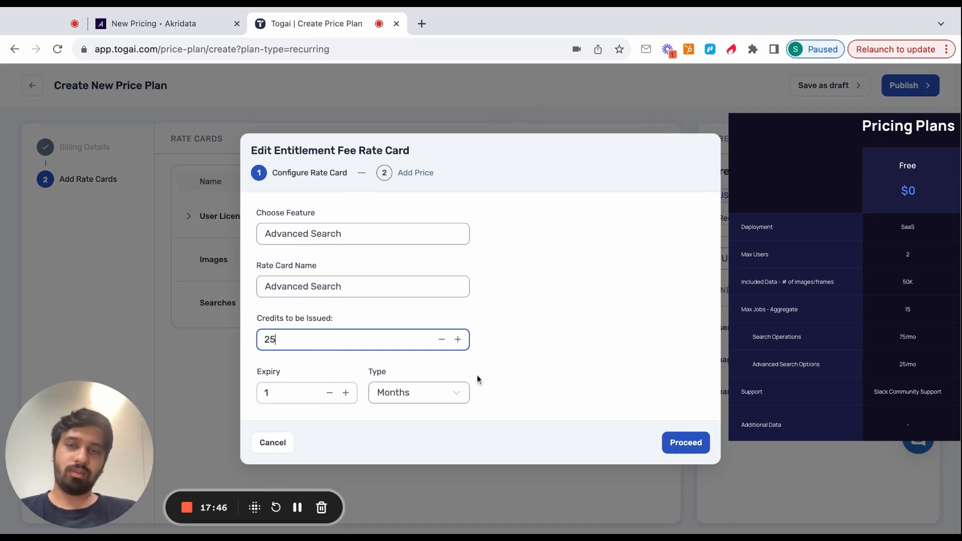
click(685, 442)
click(672, 452)
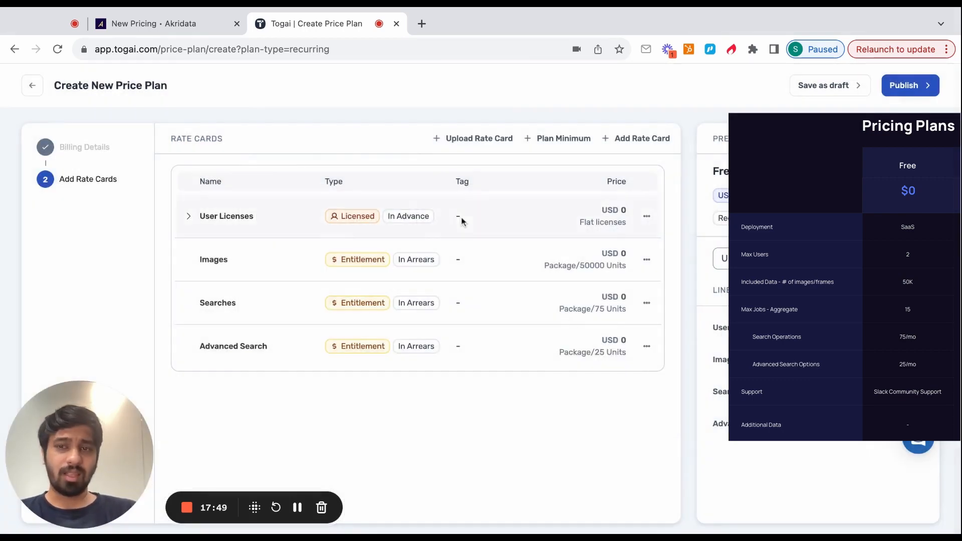
Check the Akridata plan limits, return to Togai, and start a License Fee rate card, searching for a "Max Jobs" add-on
click(187, 25)
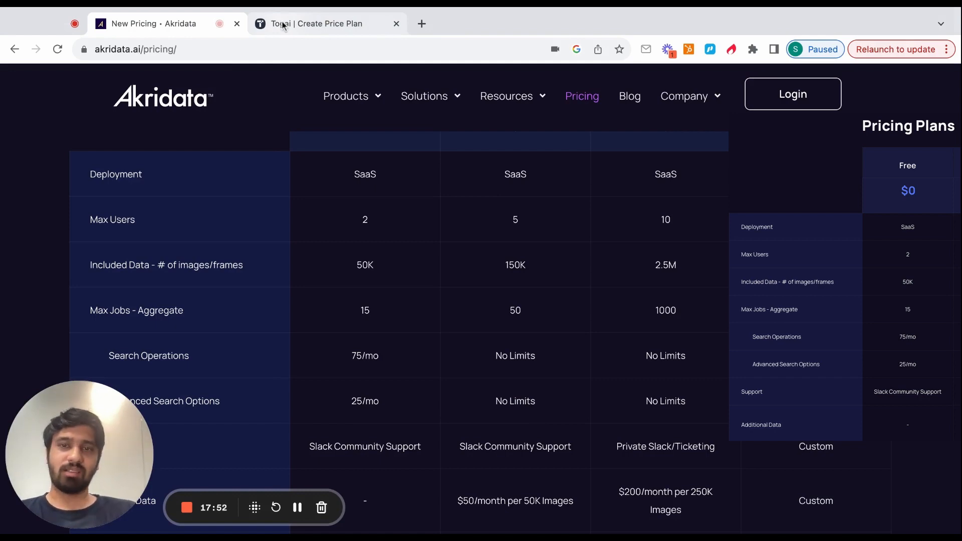
key(ctrl+Tab)
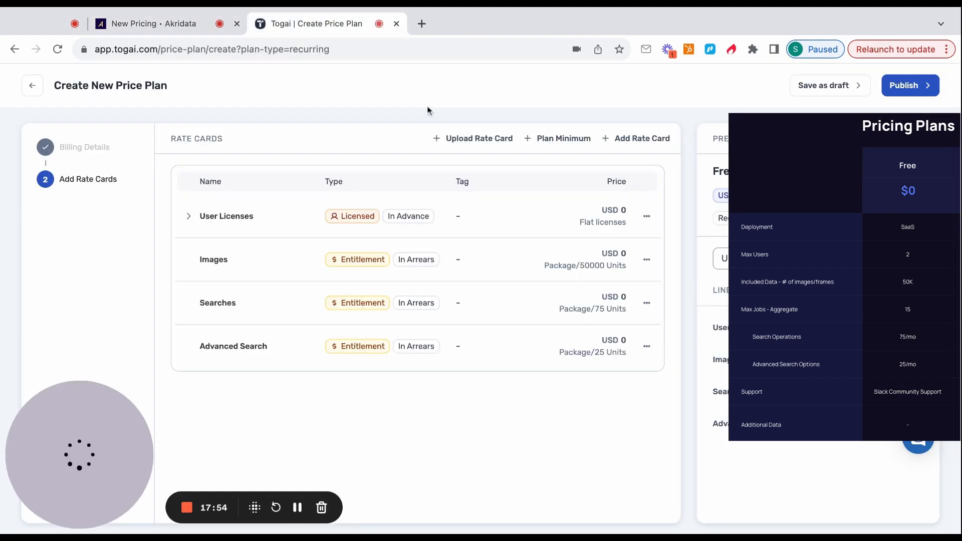
click(633, 143)
click(624, 231)
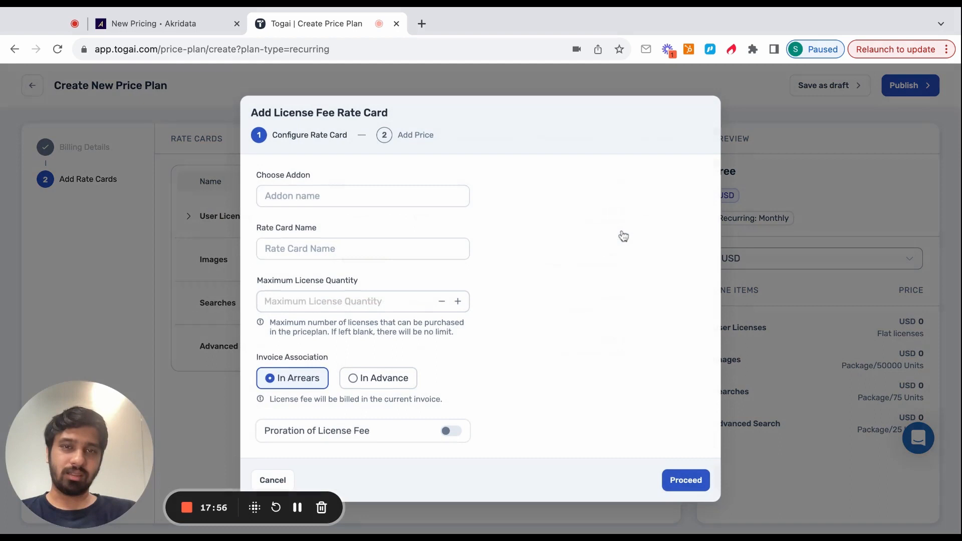
click(303, 200)
text(Max)
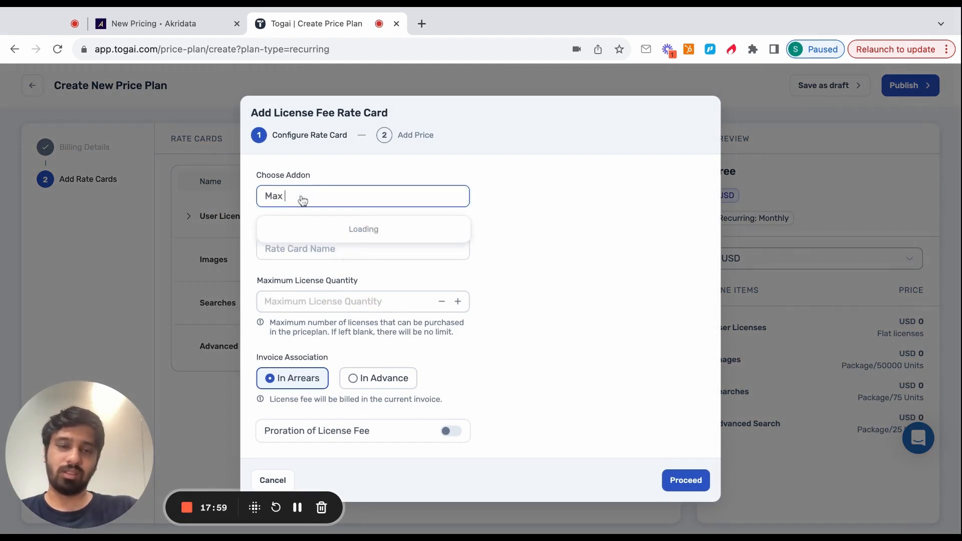
text( Jobs)
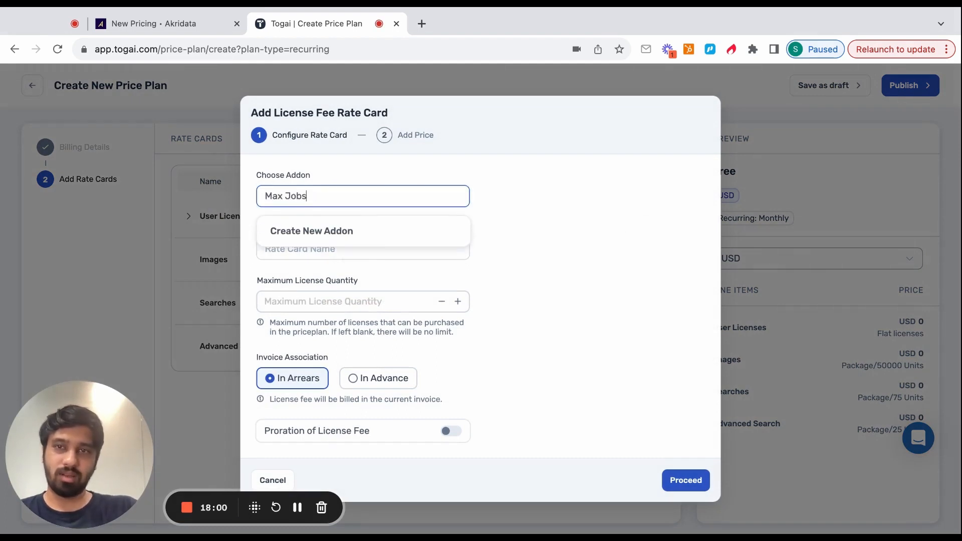
Define a new add-on for the license fee rate card with "Max Jobs" as both add-on name and billable name
click(311, 230)
click(305, 259)
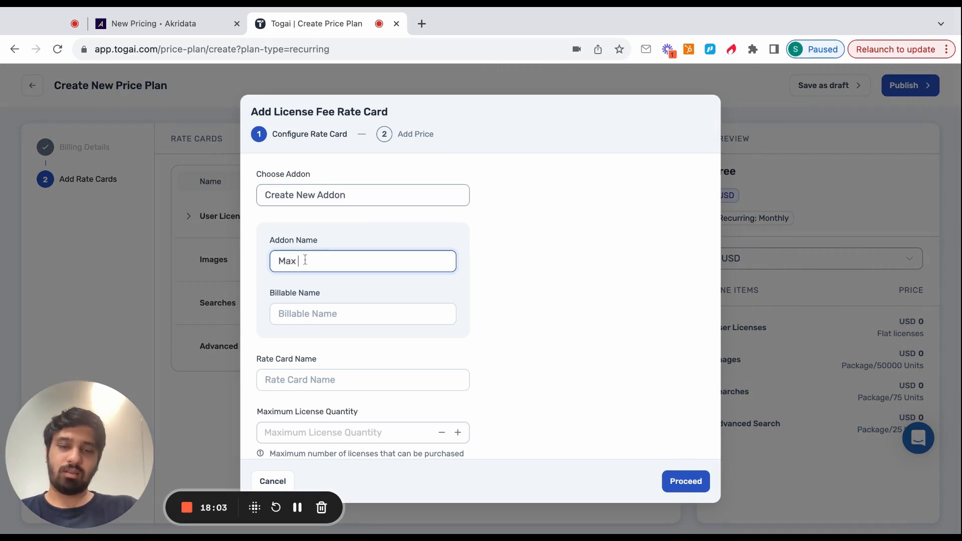
click(301, 315)
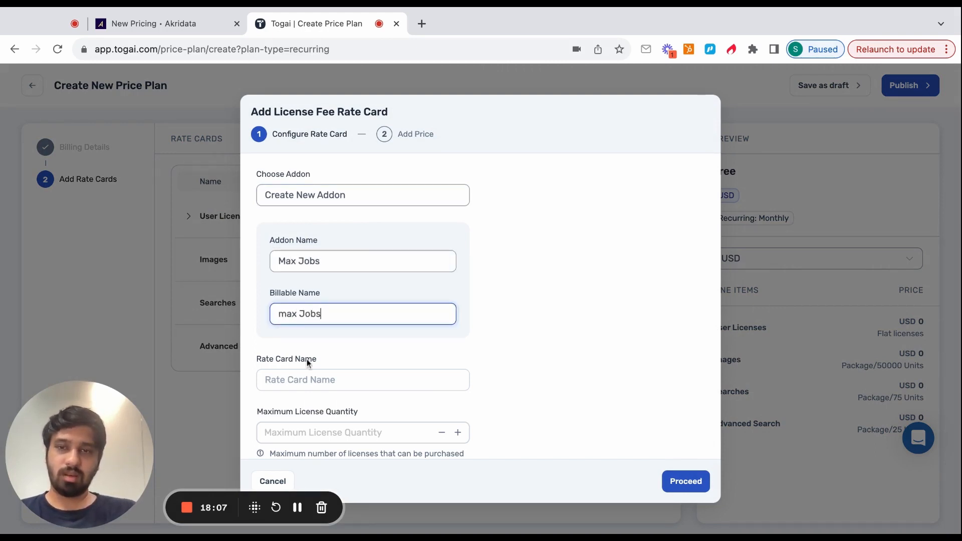
key(BackSpace)
text(M)
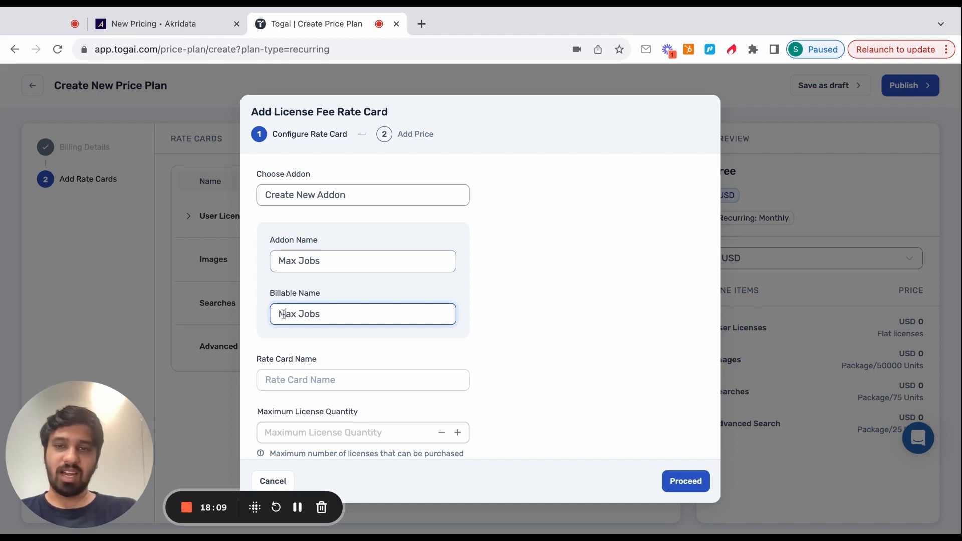
Name the license fee rate card "Max Jobs", set its maximum license quantity to 15, and proceed to pricing
click(295, 379)
scroll(295, 379, down, 2)
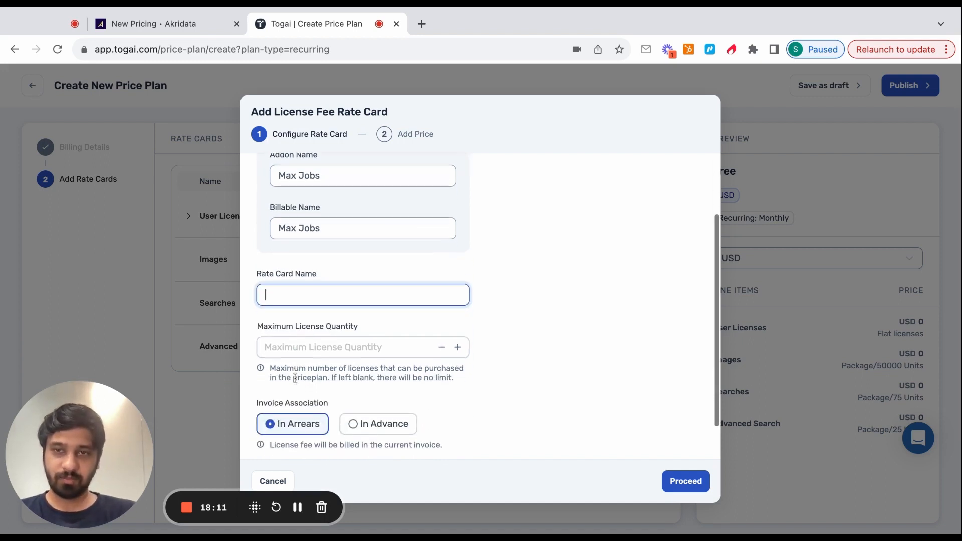
text(Max jobs)
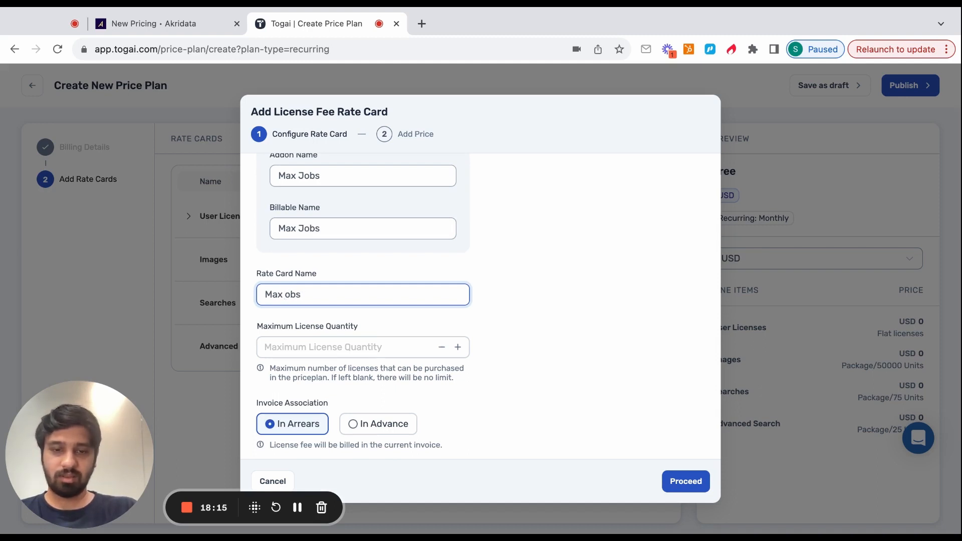
click(306, 352)
click(210, 23)
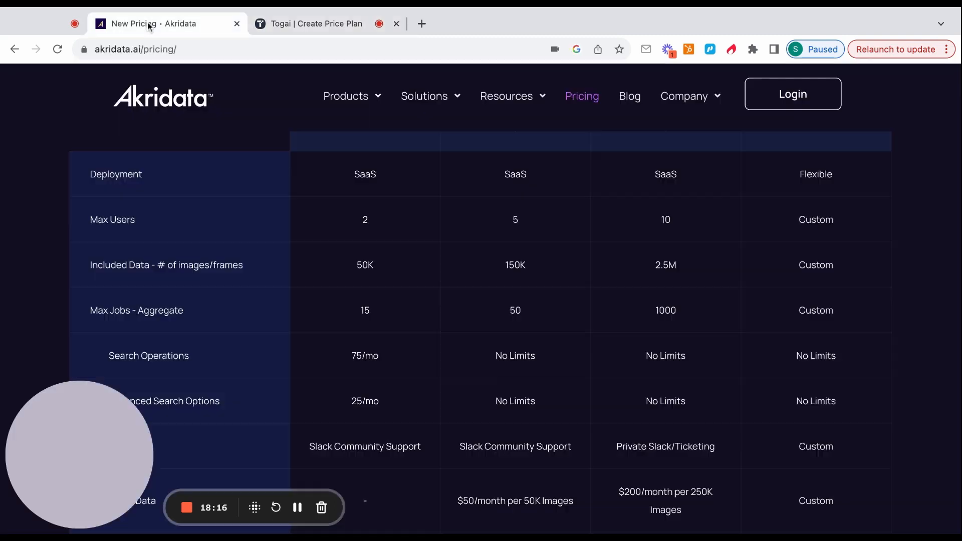
click(298, 25)
text(15)
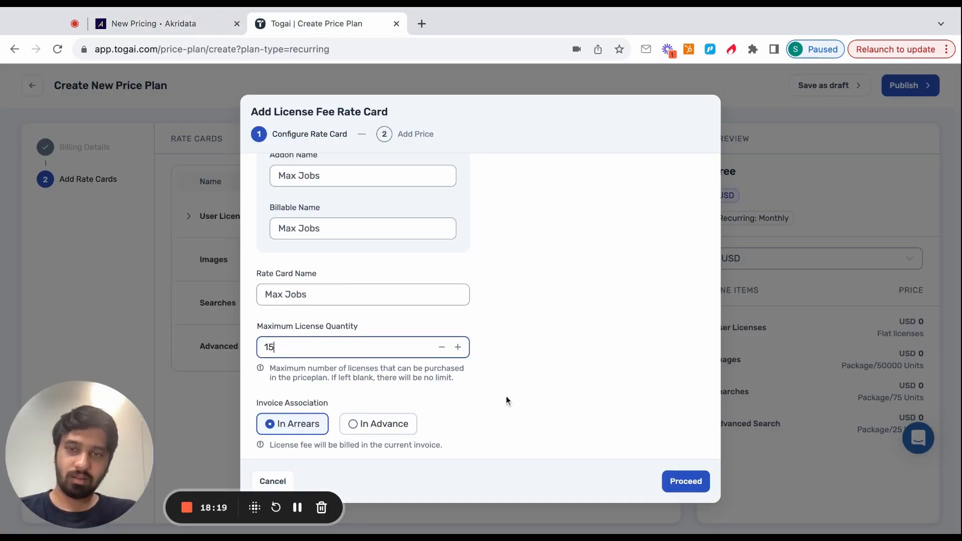
scroll(506, 396, down, 1)
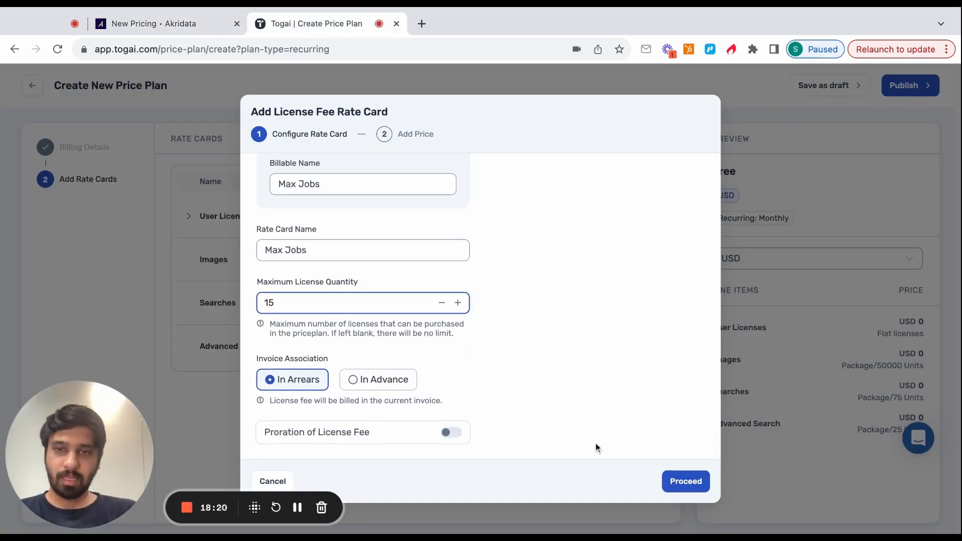
click(675, 476)
Give the Max Jobs rate card a standard flat price of USD 0 and add the license fee
click(495, 321)
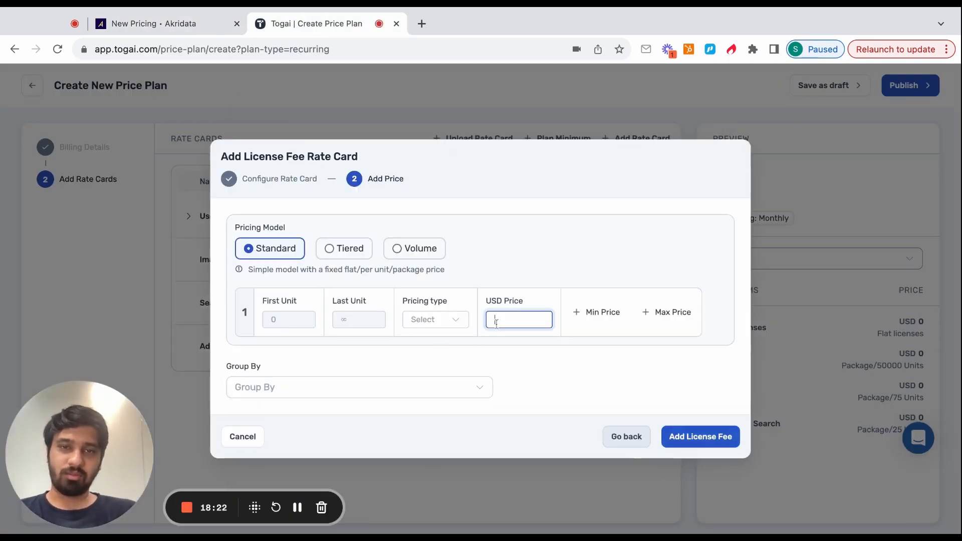
click(439, 323)
click(427, 352)
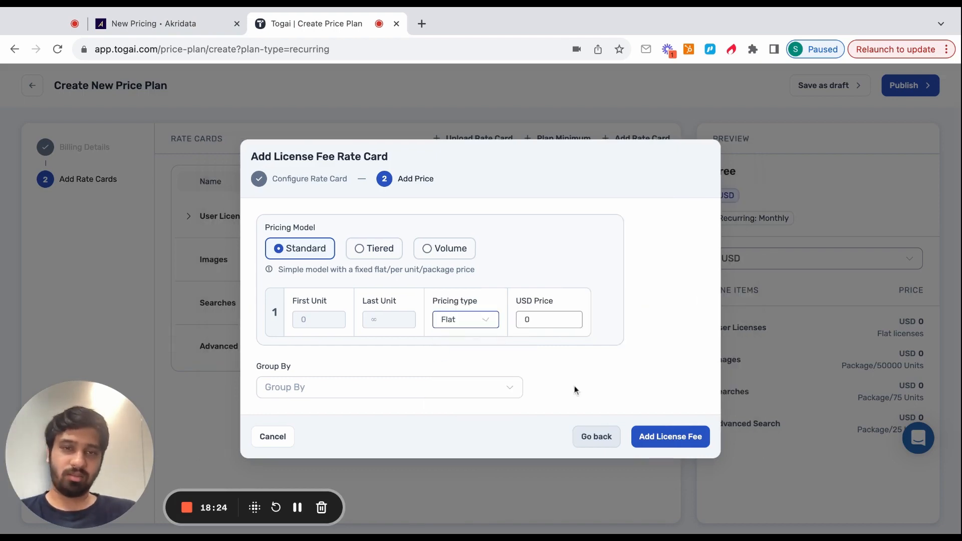
click(654, 441)
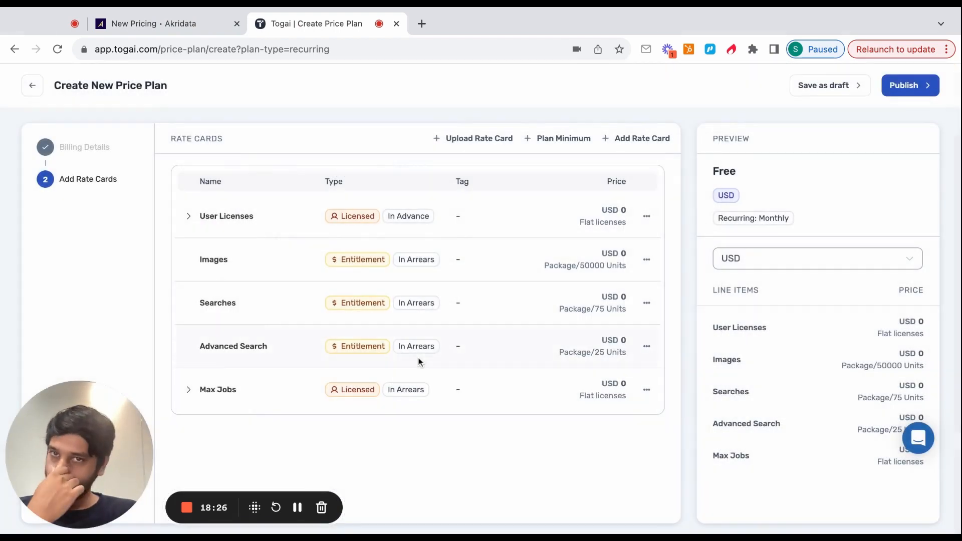
Publish the Free price plan and start a clone of it
click(883, 86)
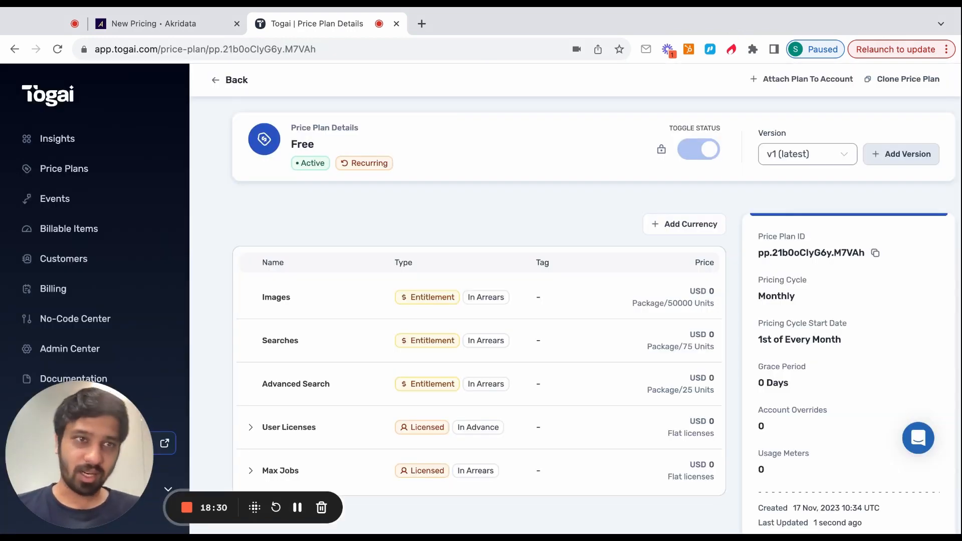
click(920, 83)
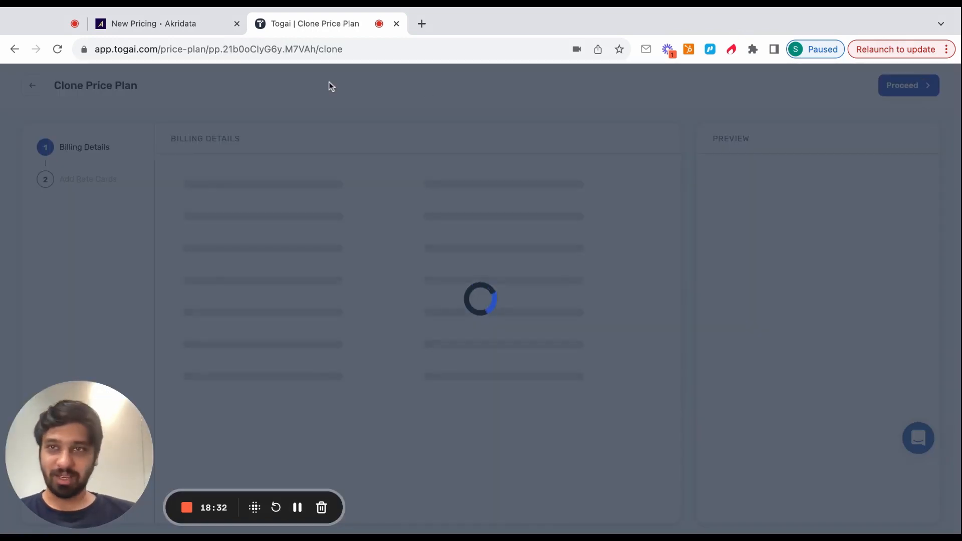
scroll(373, 279, down, 1)
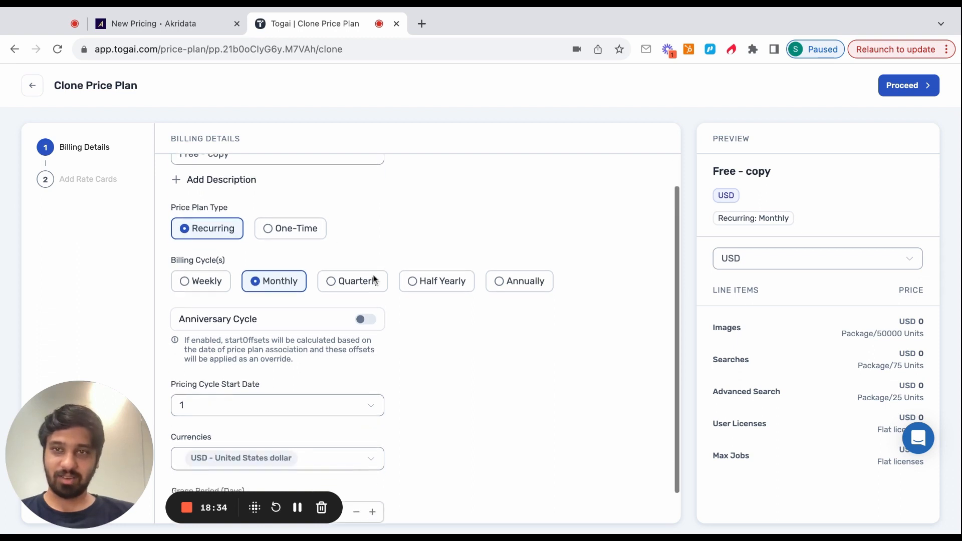
Rename the cloned price plan "Starter" after checking the Akridata plan names, and proceed to its rate cards
click(266, 154)
key(BackSpace)
key(BackSpace)
key(BackSpace)
key(BackSpace)
key(BackSpace)
key(BackSpace)
key(BackSpace)
key(BackSpace)
key(BackSpace)
key(BackSpace)
key(BackSpace)
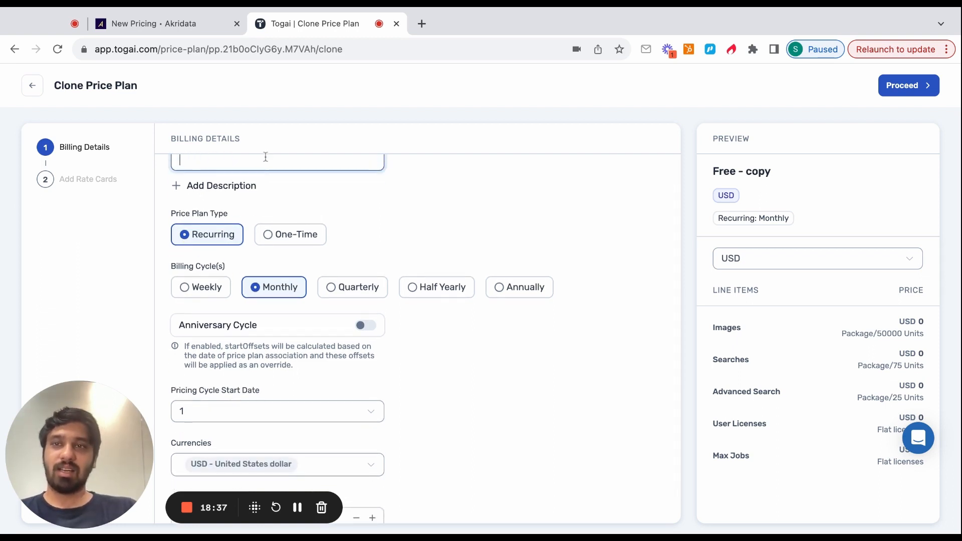
click(175, 26)
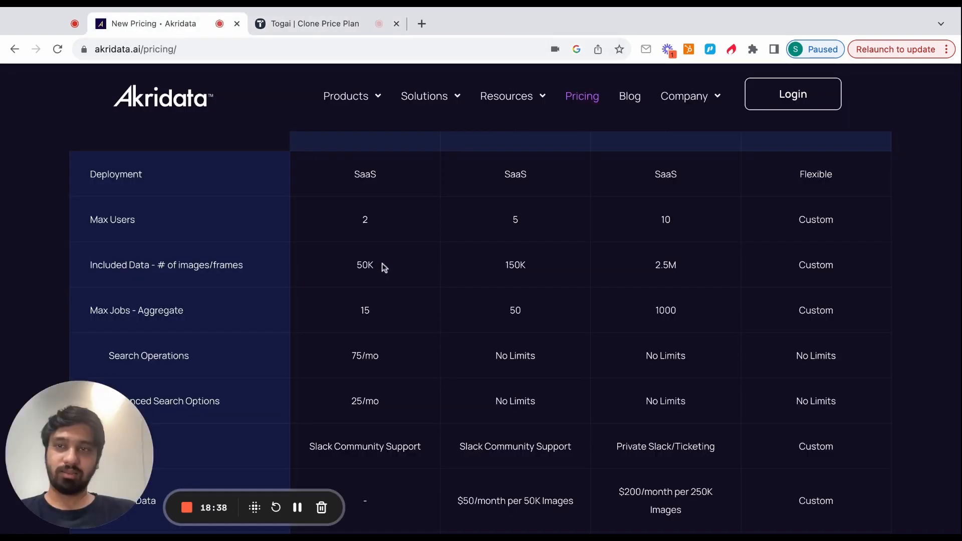
scroll(383, 266, up, 5)
key(ctrl+Tab)
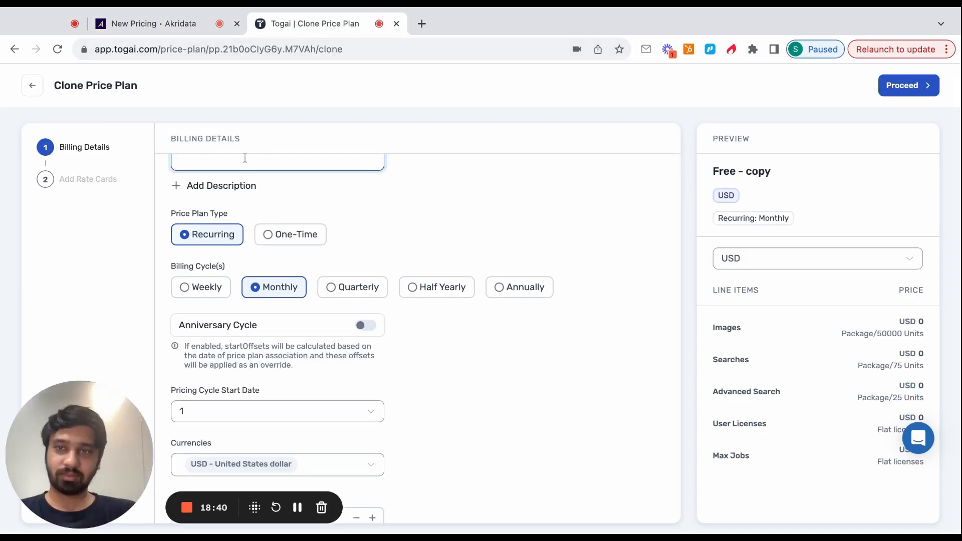
text(Starter)
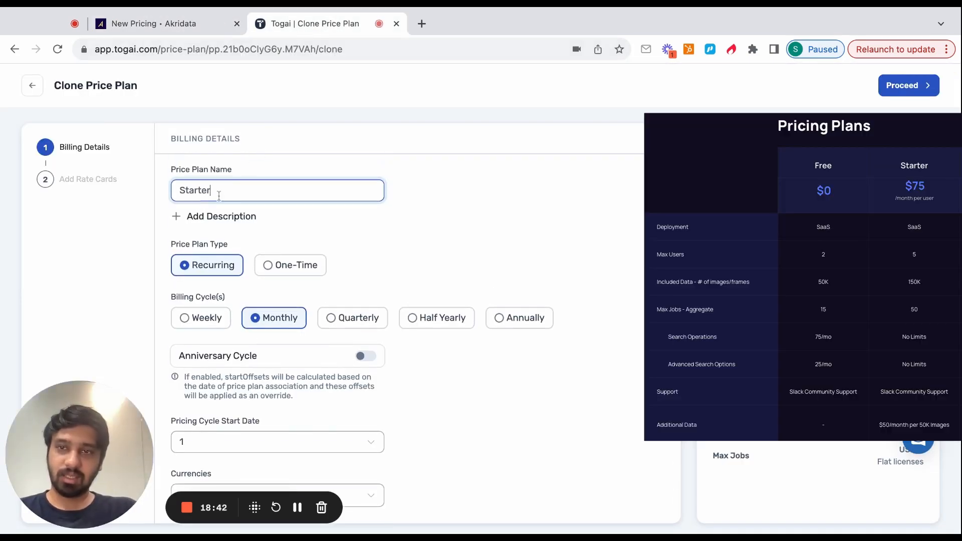
scroll(313, 280, down, 2)
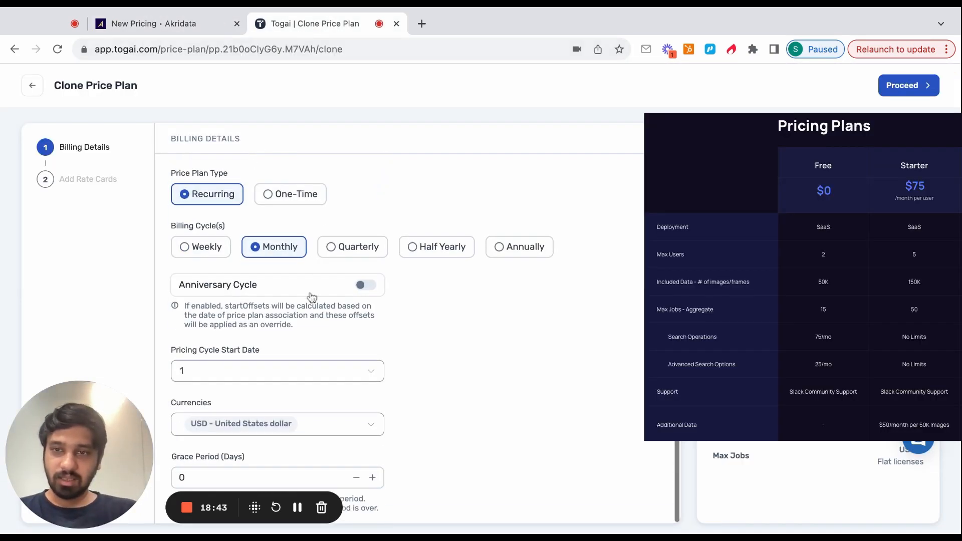
click(897, 87)
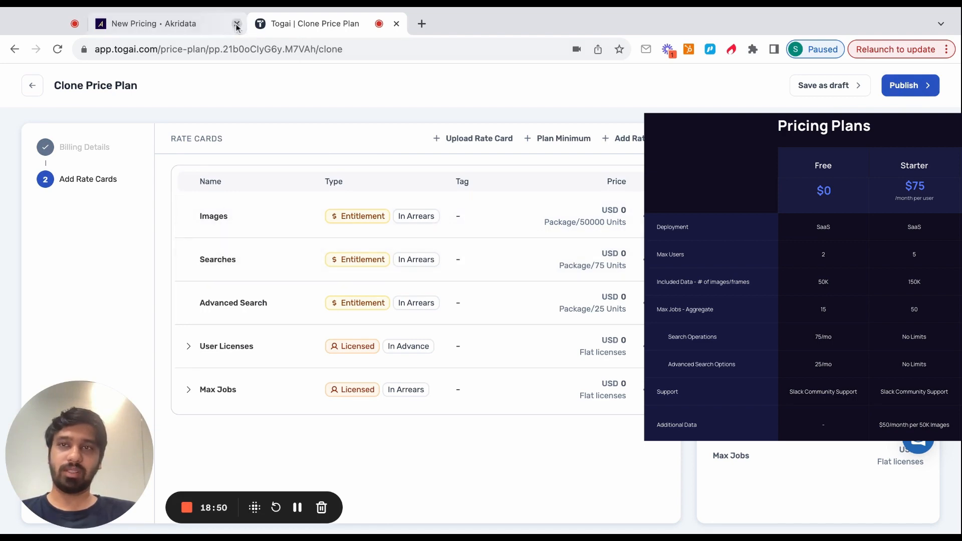
Check the Akridata Starter plan limits, then set the User Licenses rate card's maximum license quantity to 5 in Togai
click(187, 25)
scroll(504, 305, down, 4)
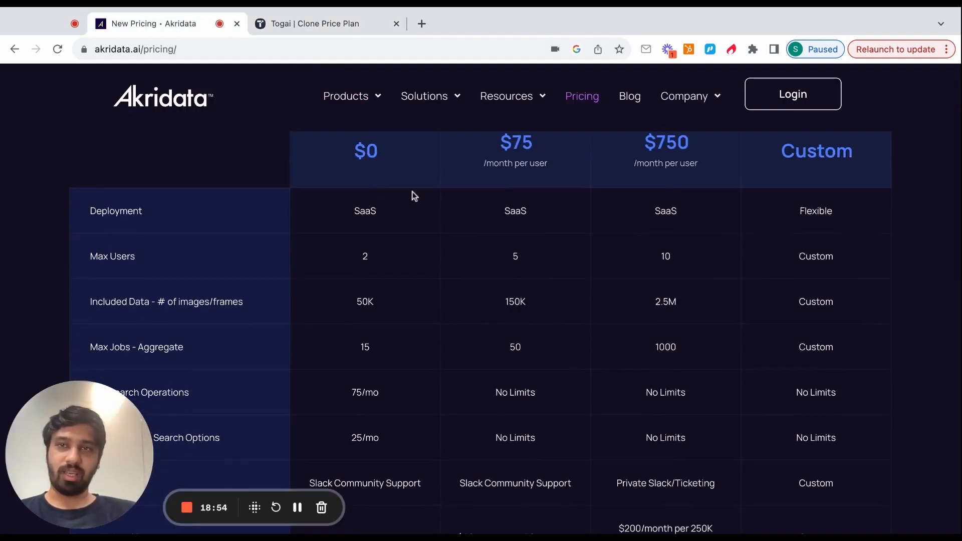
click(321, 23)
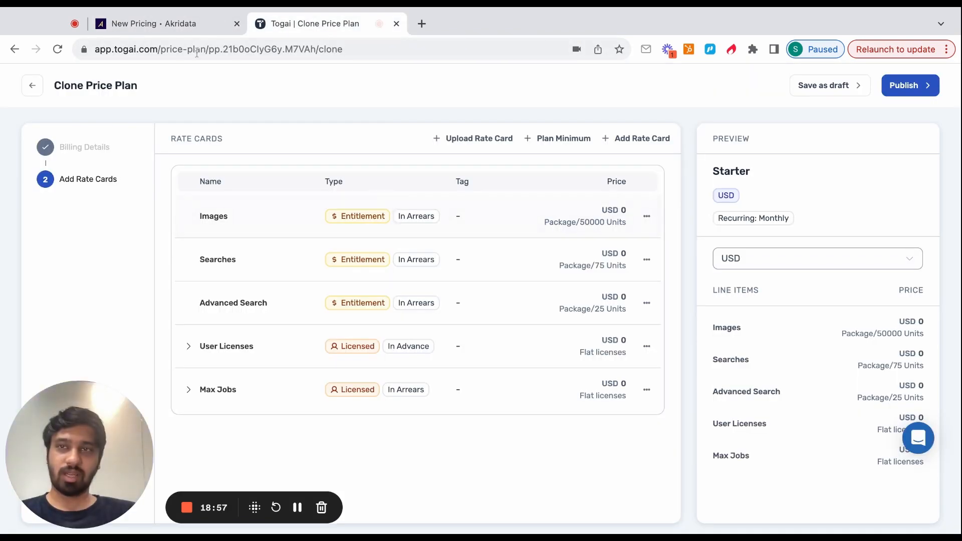
click(184, 24)
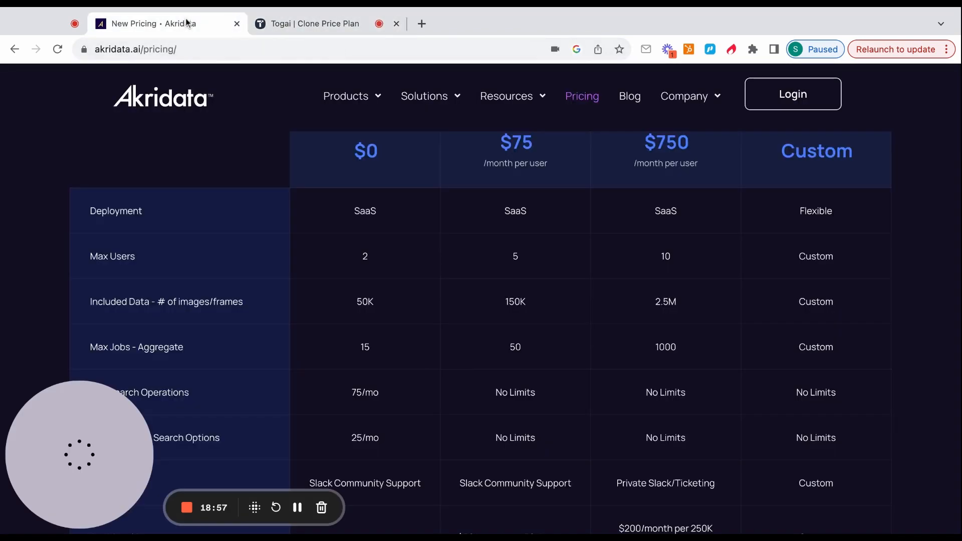
click(284, 28)
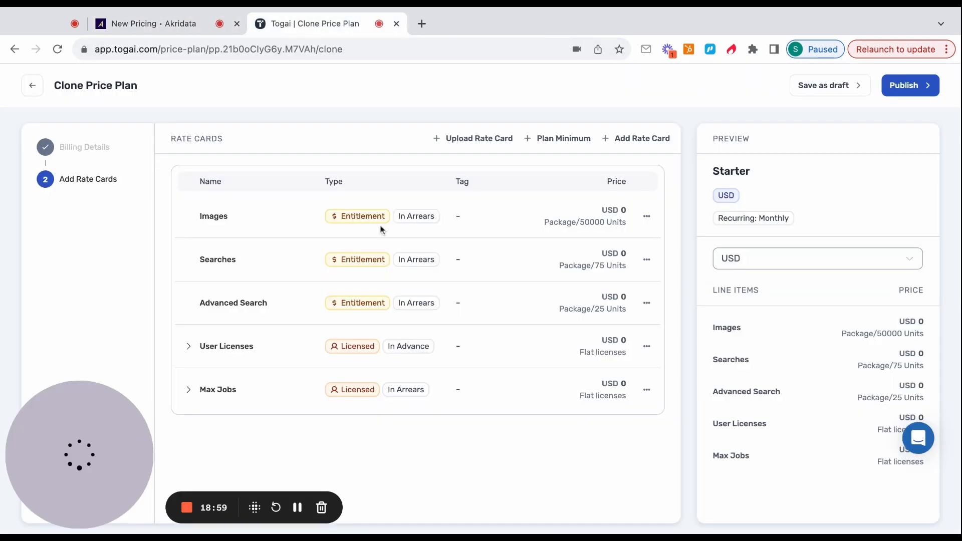
click(646, 347)
click(636, 371)
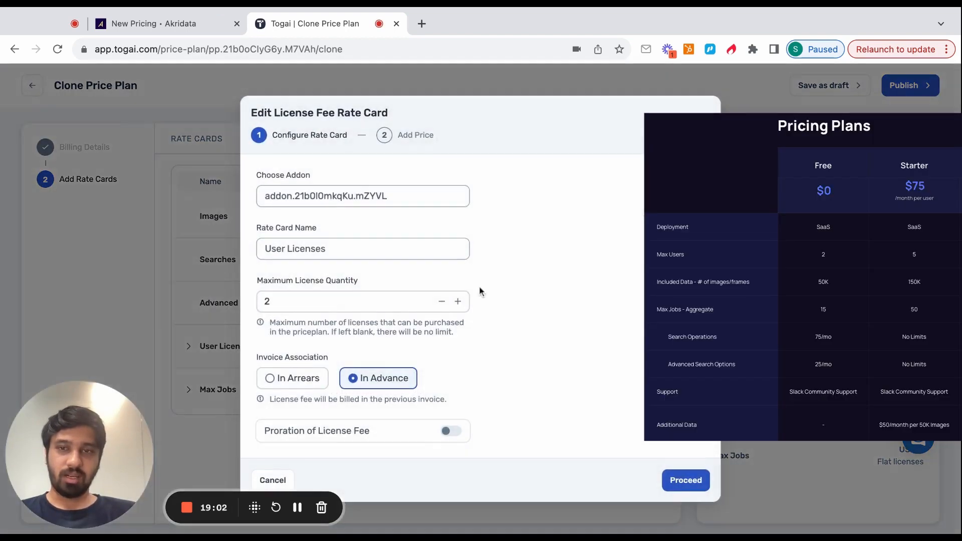
double_click(285, 301)
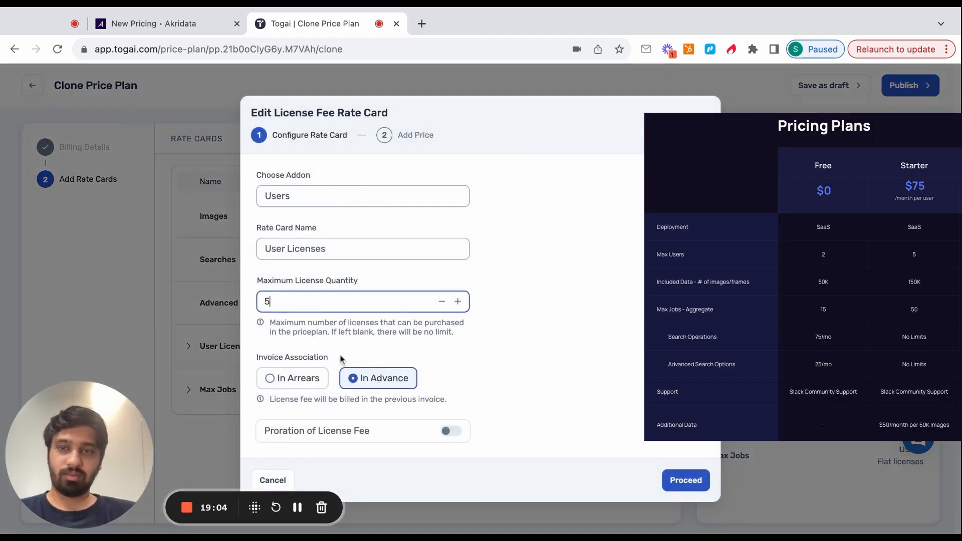
click(475, 372)
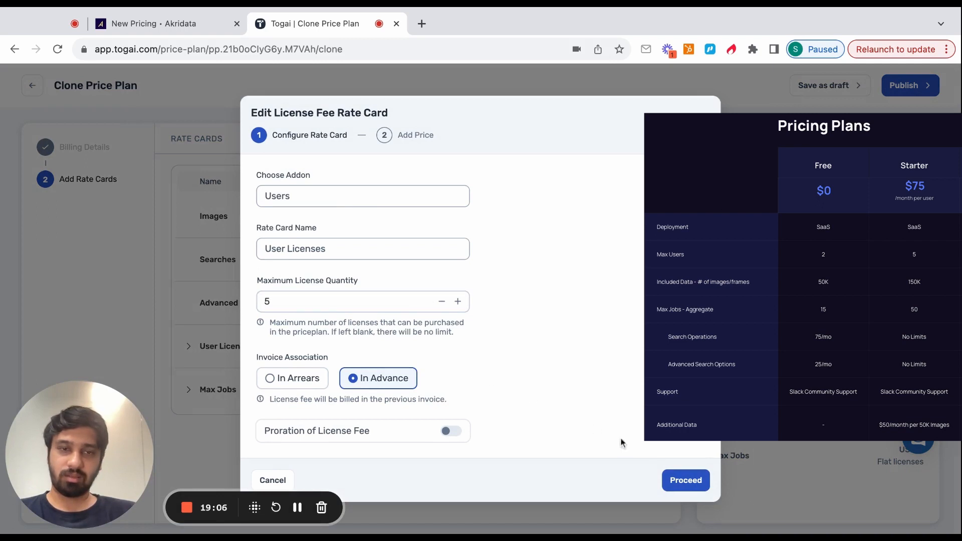
click(684, 480)
Price the User Licenses rate card at USD 75 per unit and save the license fee
click(536, 319)
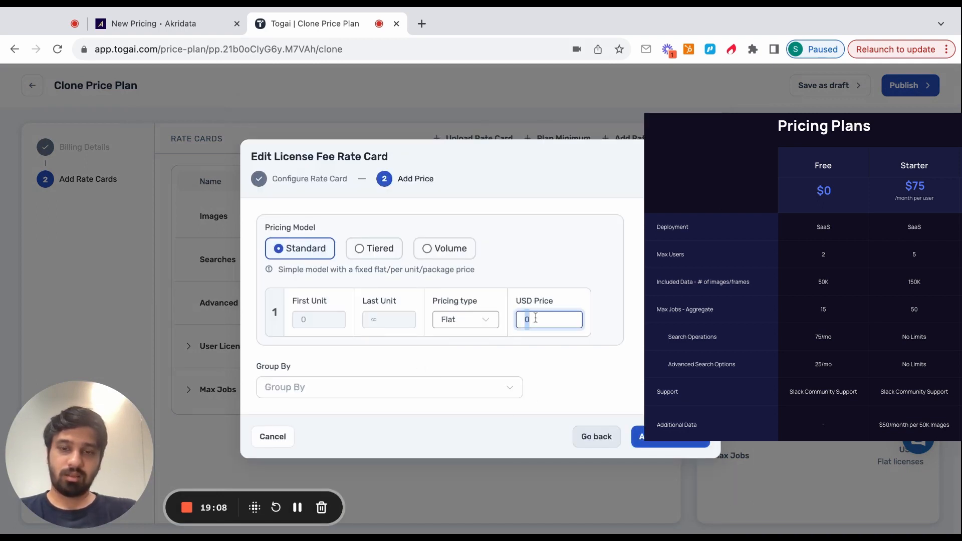
click(490, 322)
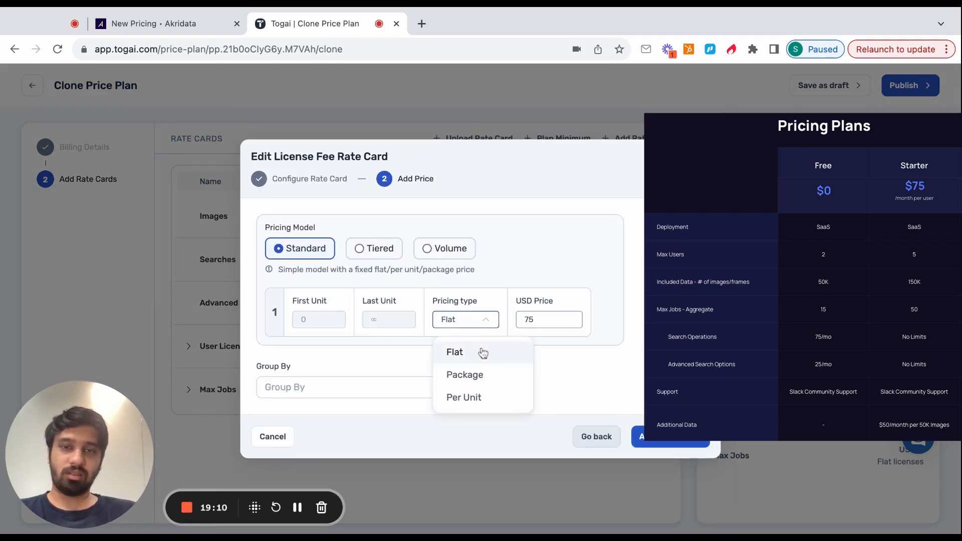
click(468, 397)
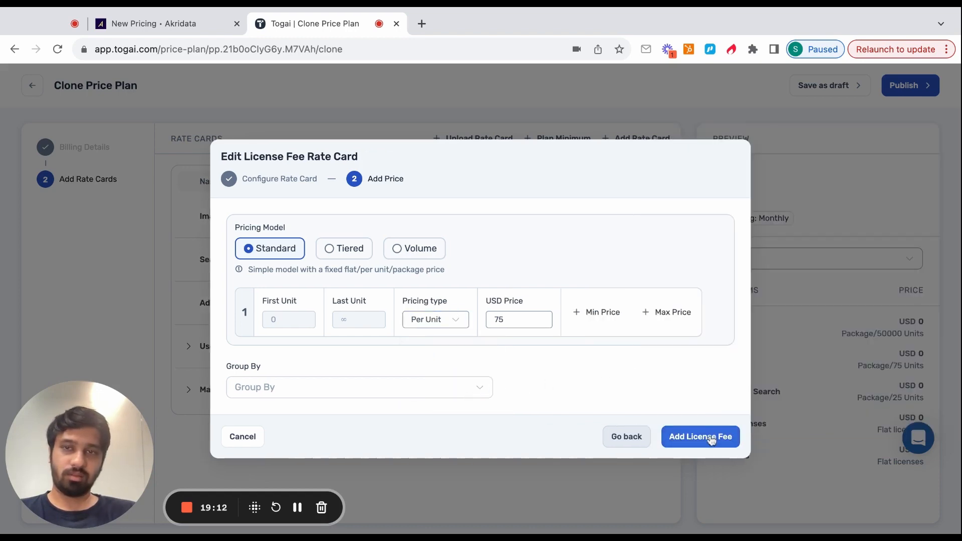
click(709, 437)
Set the Max Jobs rate card's maximum license quantity to 50 per the Akridata Starter plan, and save the license fee
click(646, 347)
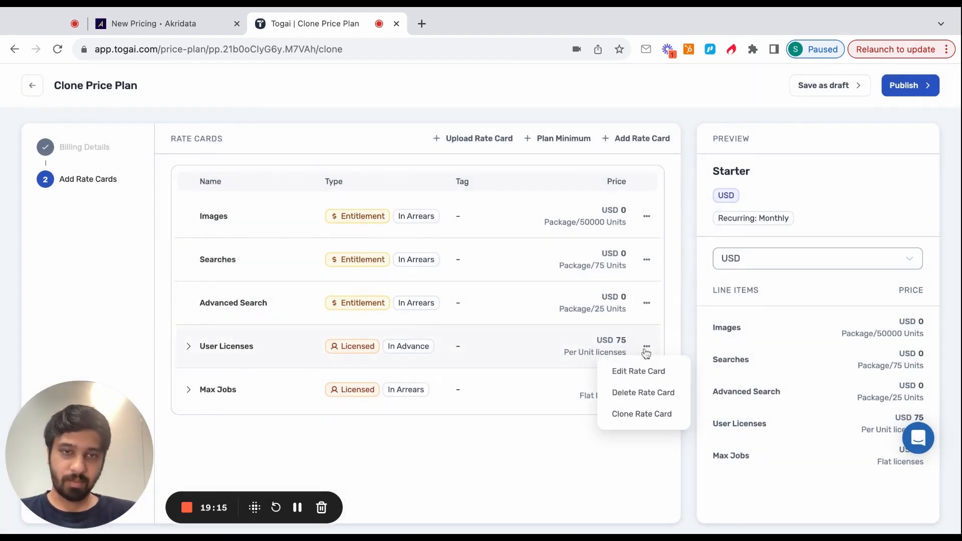
click(646, 390)
click(647, 390)
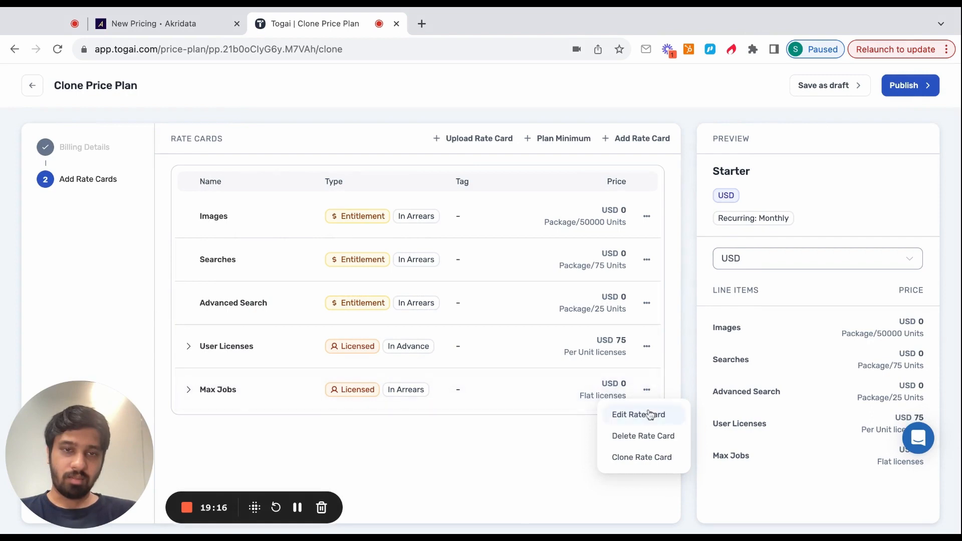
click(649, 415)
click(181, 24)
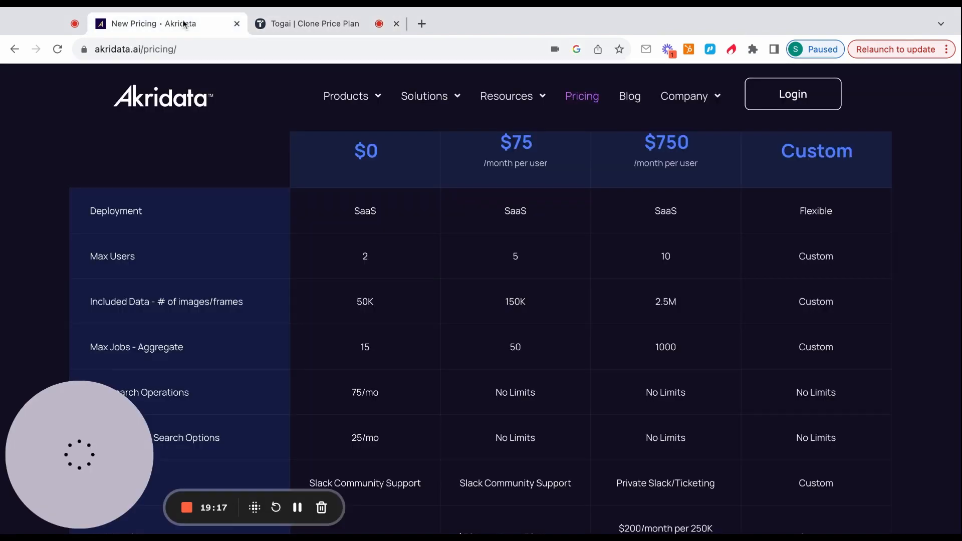
click(283, 24)
click(280, 300)
double_click(279, 300)
text(50)
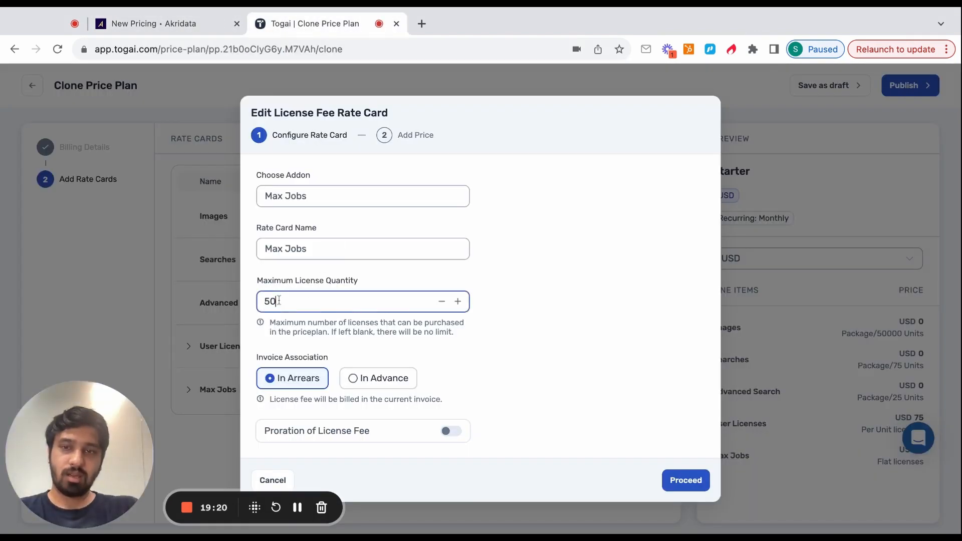
click(684, 480)
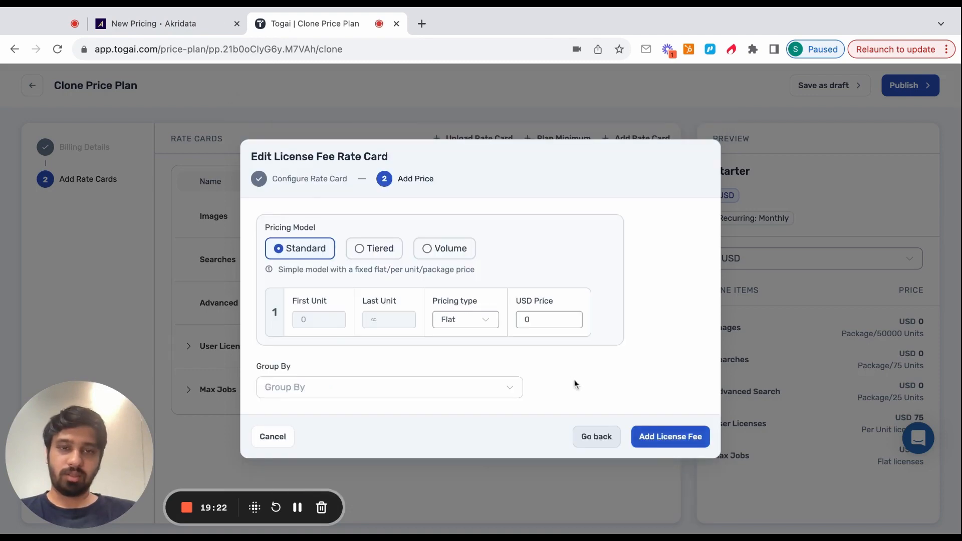
click(665, 436)
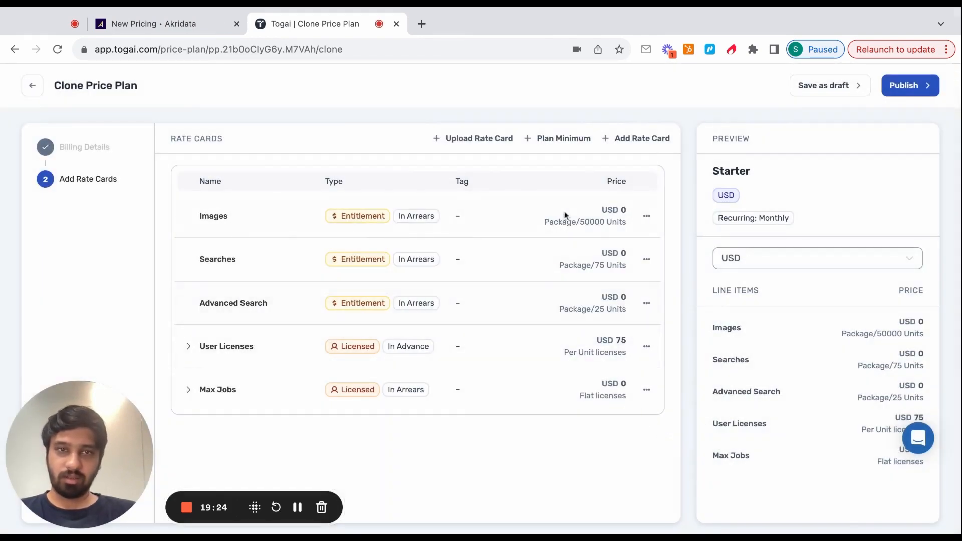
Switch to the Akridata pricing page and examine the Starter plan's included images, search limits and additional data pricing
click(154, 23)
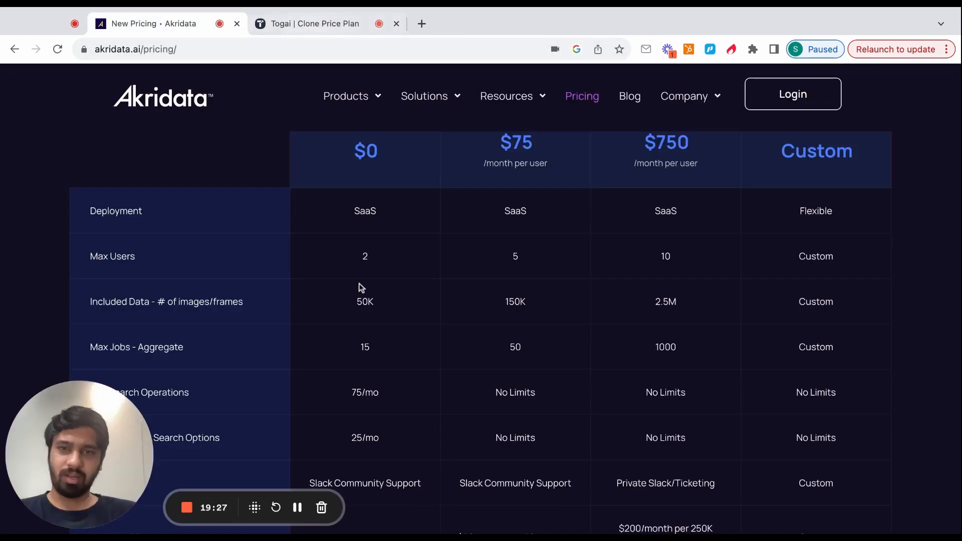
scroll(360, 287, down, 3)
scroll(361, 287, up, 2)
scroll(361, 287, down, 3)
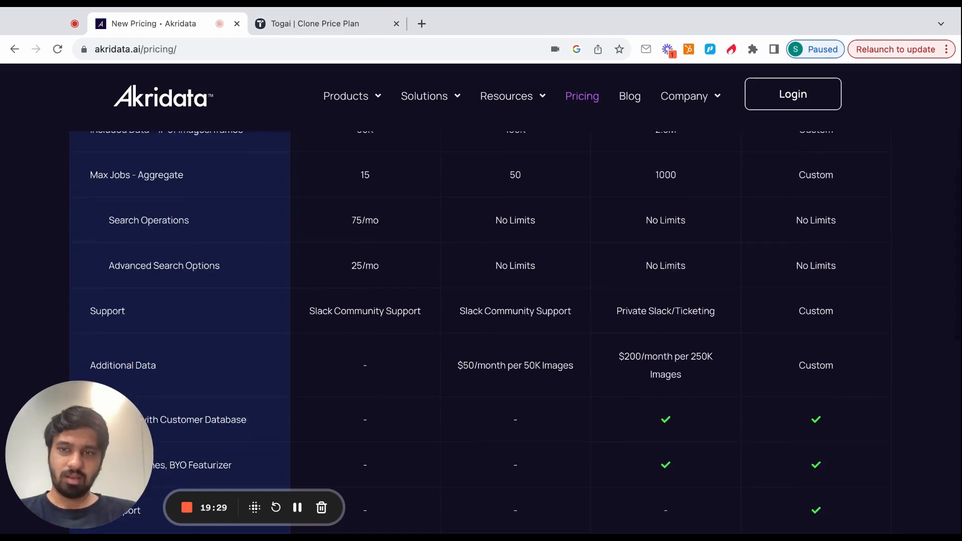
scroll(361, 287, down, 3)
scroll(361, 288, up, 5)
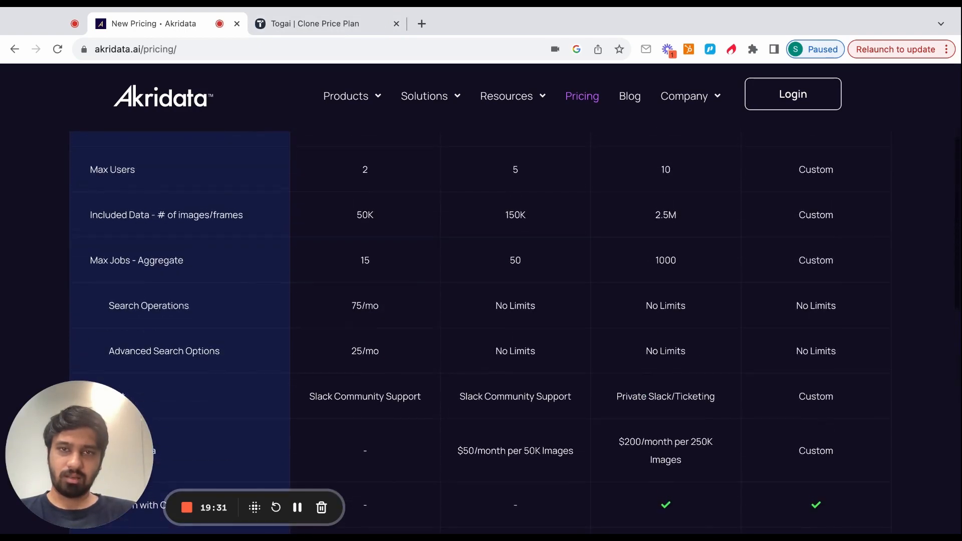
scroll(361, 287, up, 2)
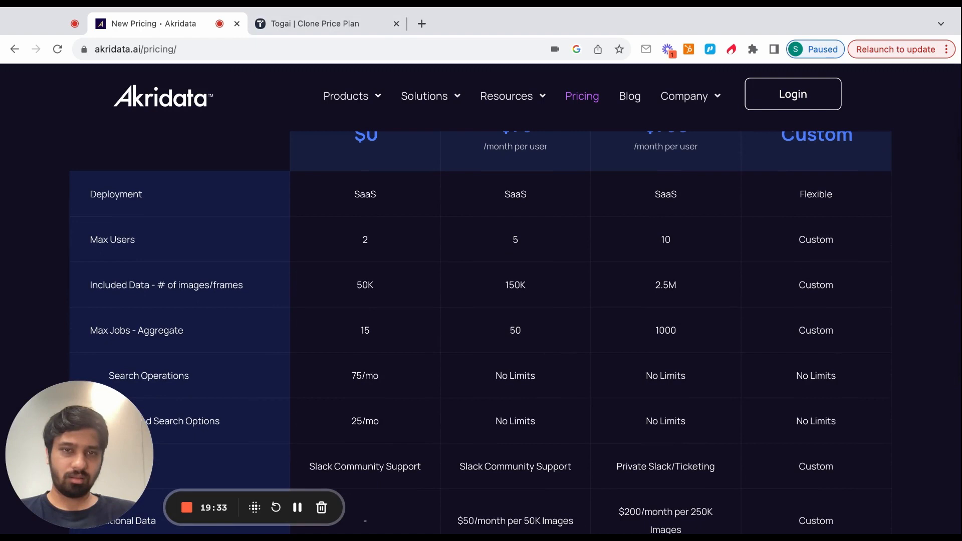
Delete the Images entitlement rate card from the Starter plan in Togai
click(307, 28)
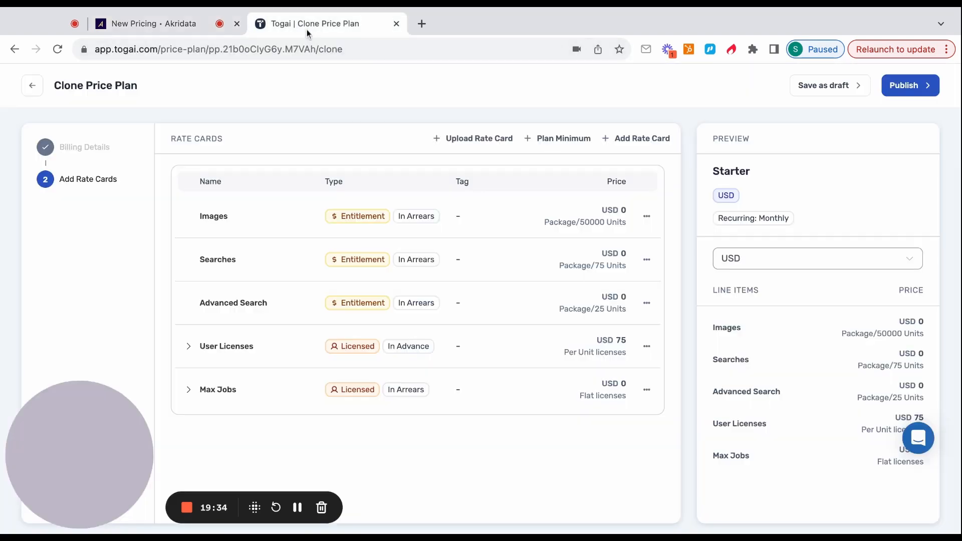
click(647, 216)
click(647, 270)
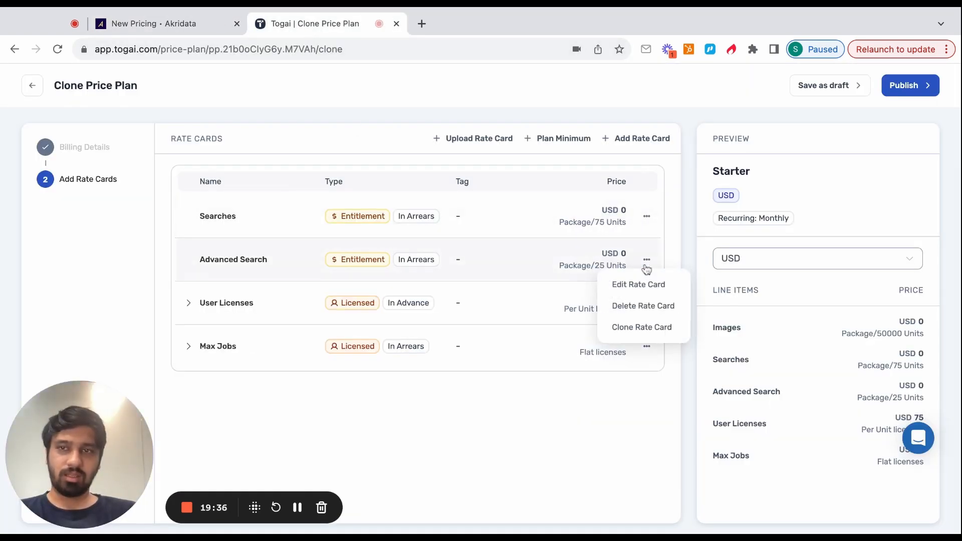
Recheck the Akridata Starter search limits, then delete the Searches and Advanced Search entitlement rate cards in Togai
click(648, 217)
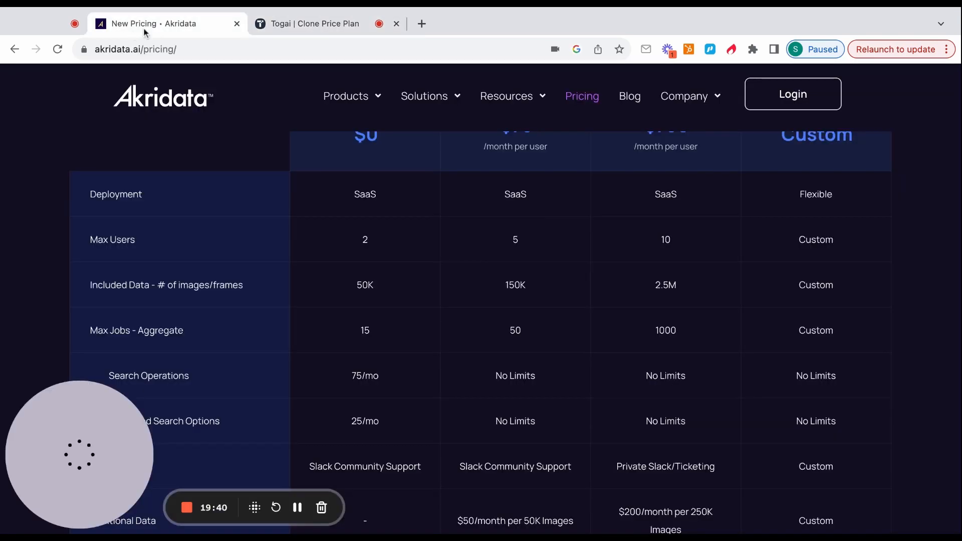
click(143, 30)
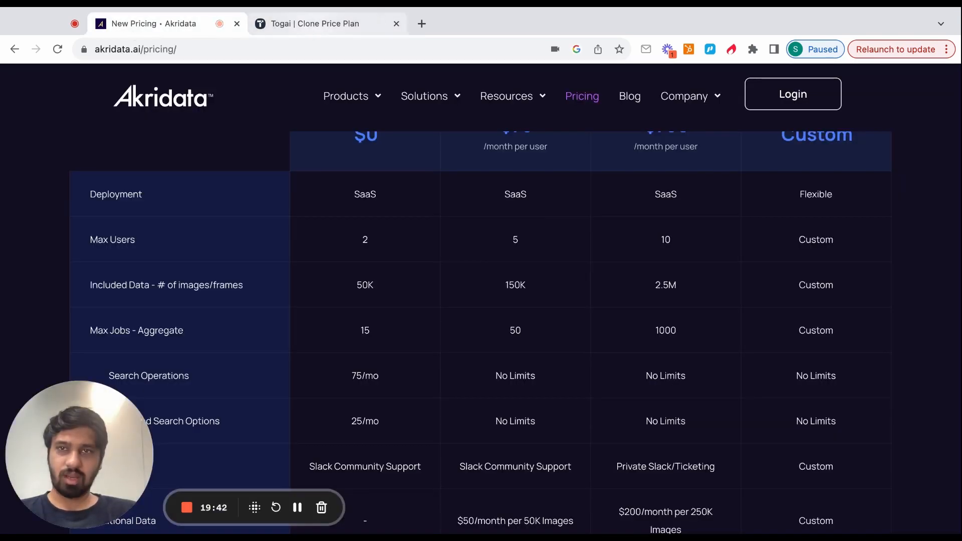
key(ctrl+Tab)
click(647, 216)
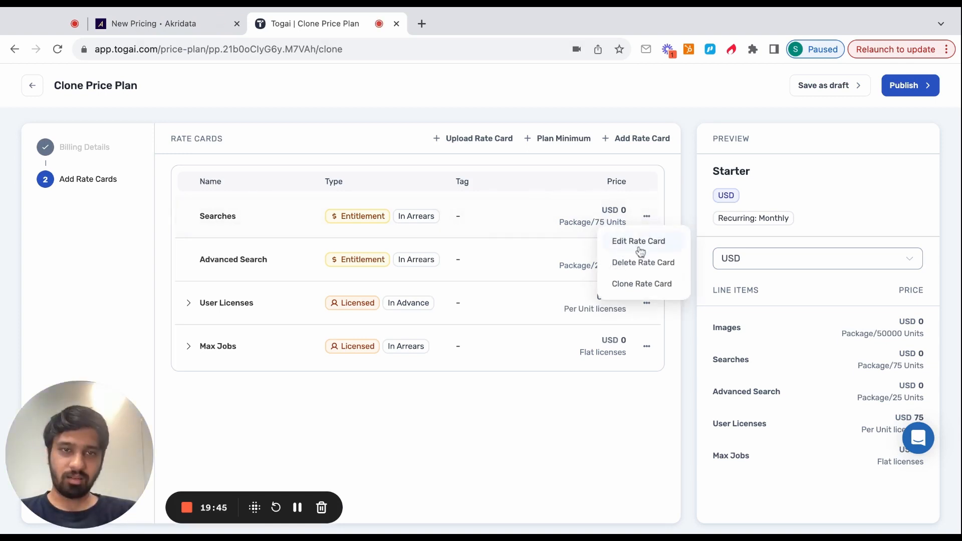
click(637, 262)
click(647, 216)
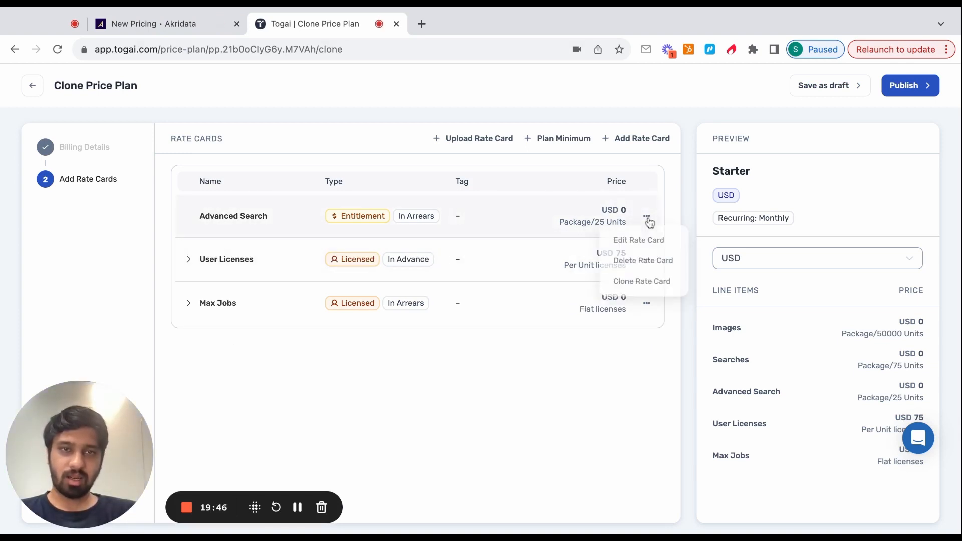
click(638, 261)
Add a usage-based fee rate card using the Images usage meter, named Images with no grouping, and proceed to its pricing
click(647, 143)
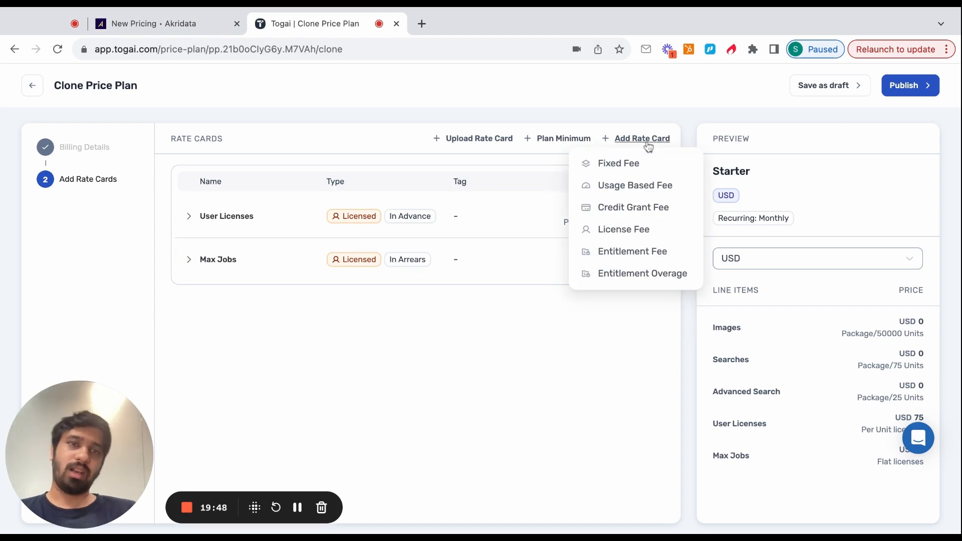
click(628, 190)
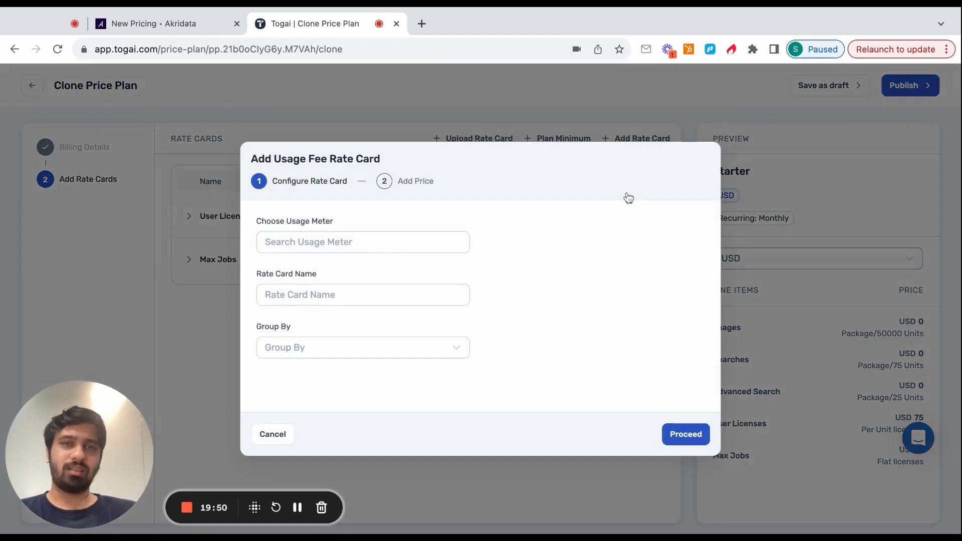
click(295, 243)
click(289, 300)
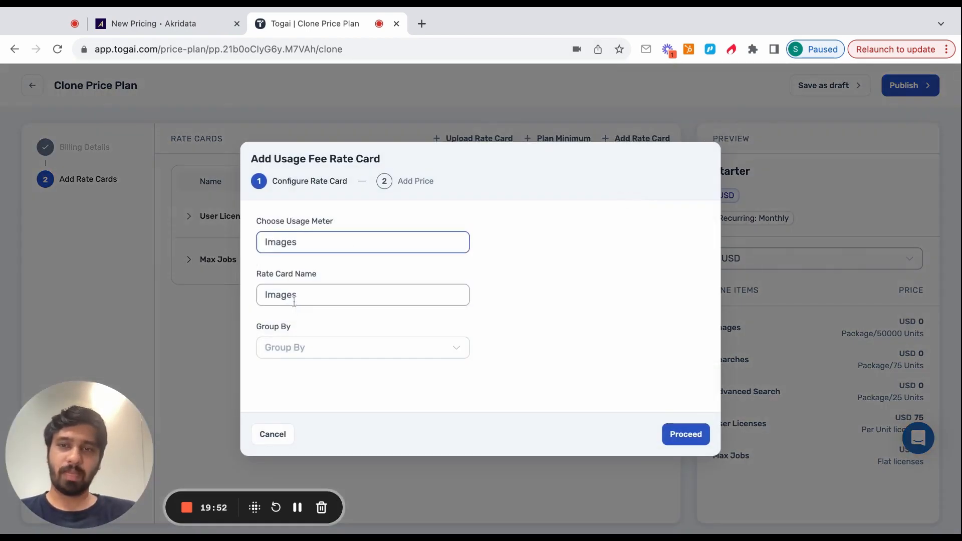
click(295, 349)
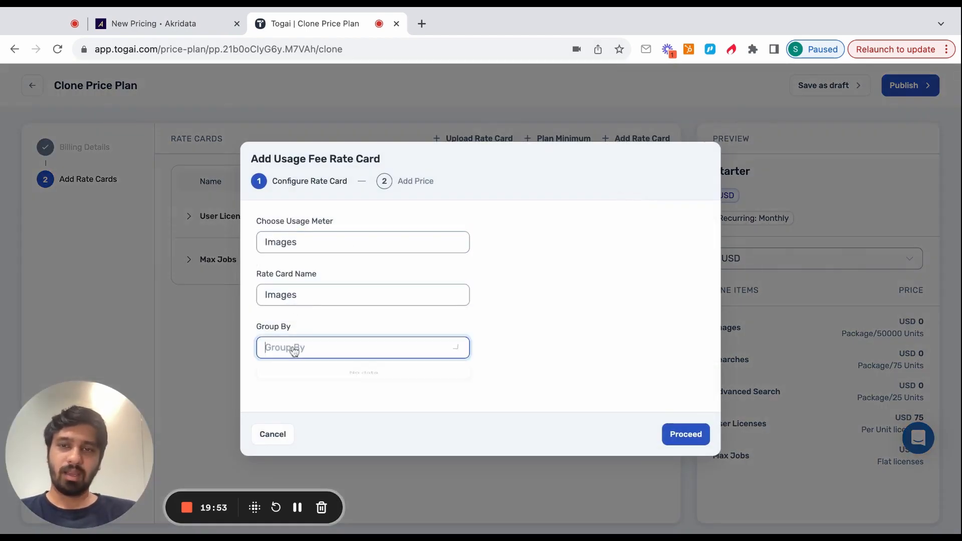
click(685, 434)
Choose the Tiered pricing model and set the first slab to end at 150000 units with a flat price of USD 0
click(382, 254)
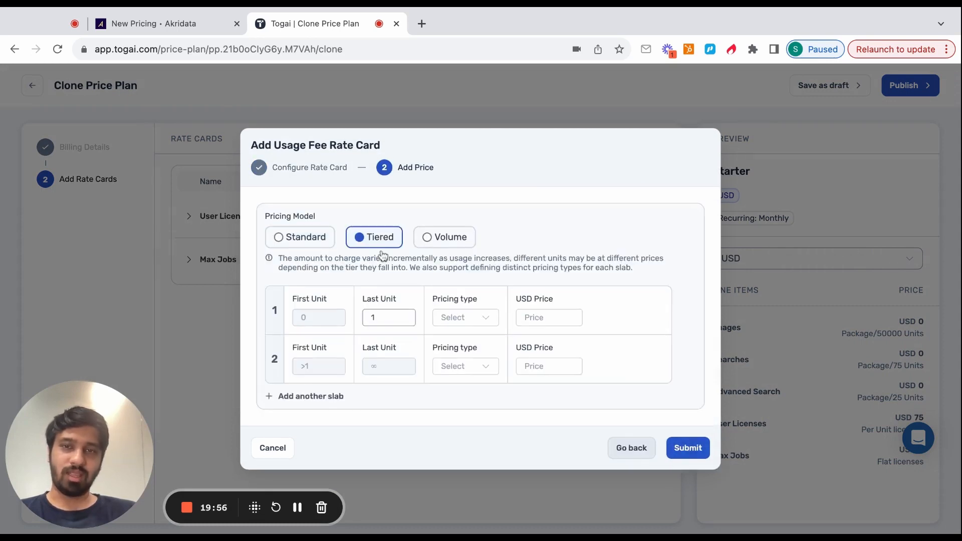
click(396, 324)
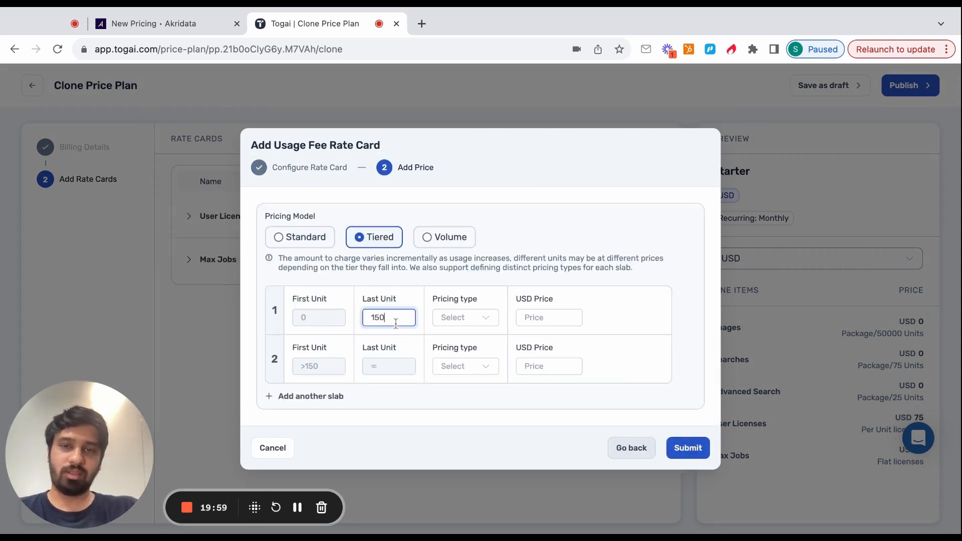
click(465, 317)
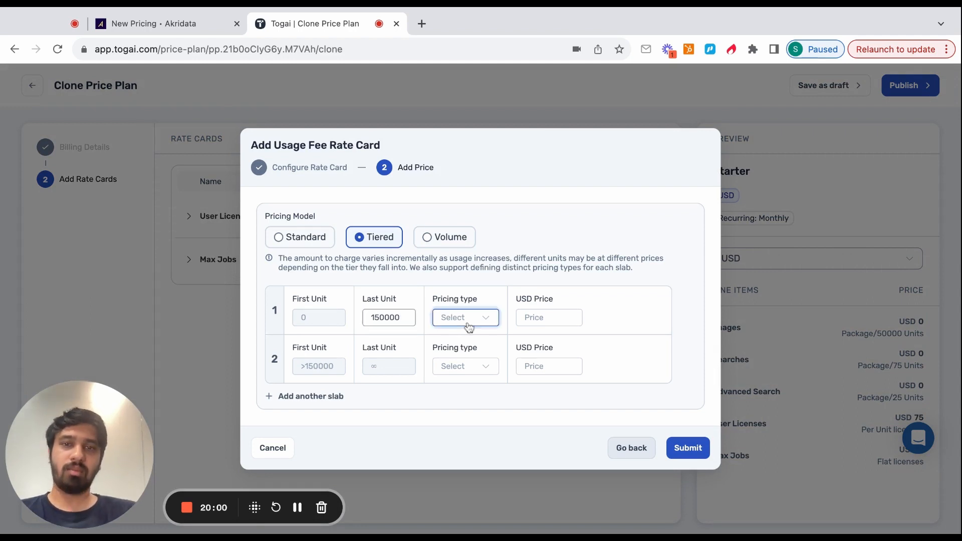
click(454, 346)
click(538, 316)
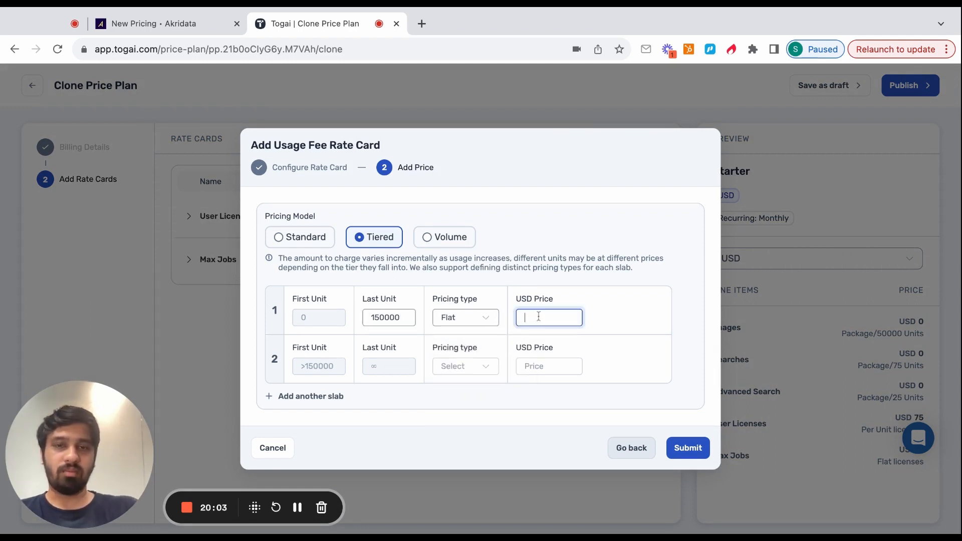
Set the second slab to Package pricing and enter its package size following Akridata's additional data rate of $50 per 50K images
click(459, 366)
click(457, 423)
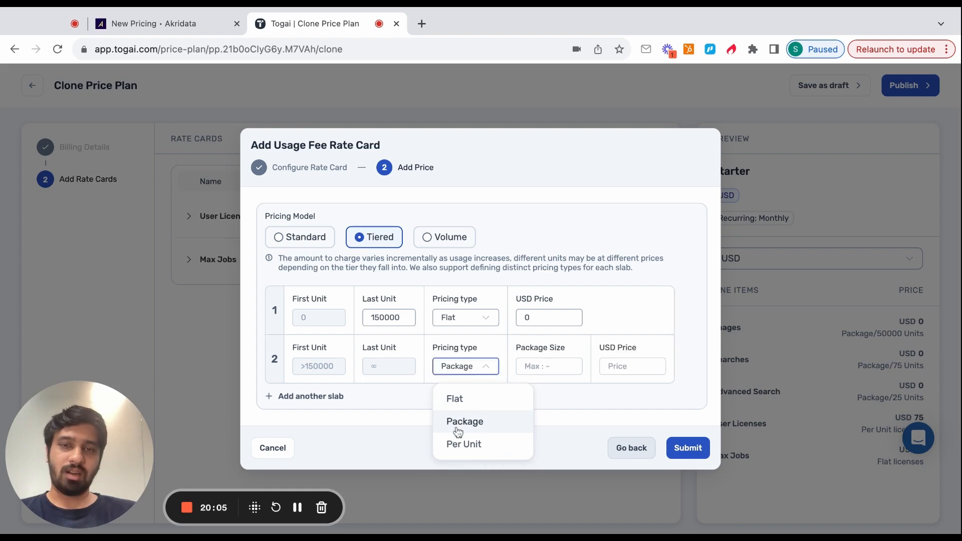
click(571, 369)
click(201, 23)
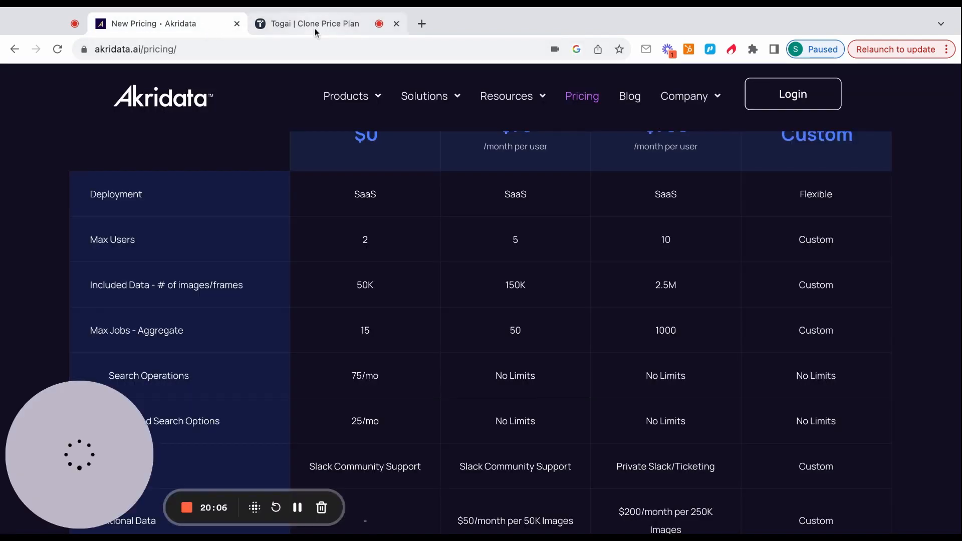
click(315, 25)
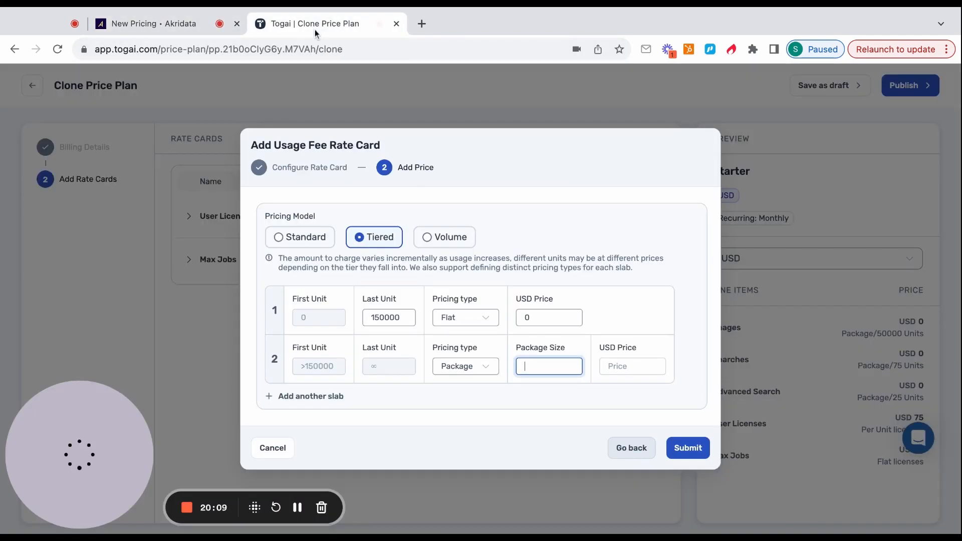
text(50)
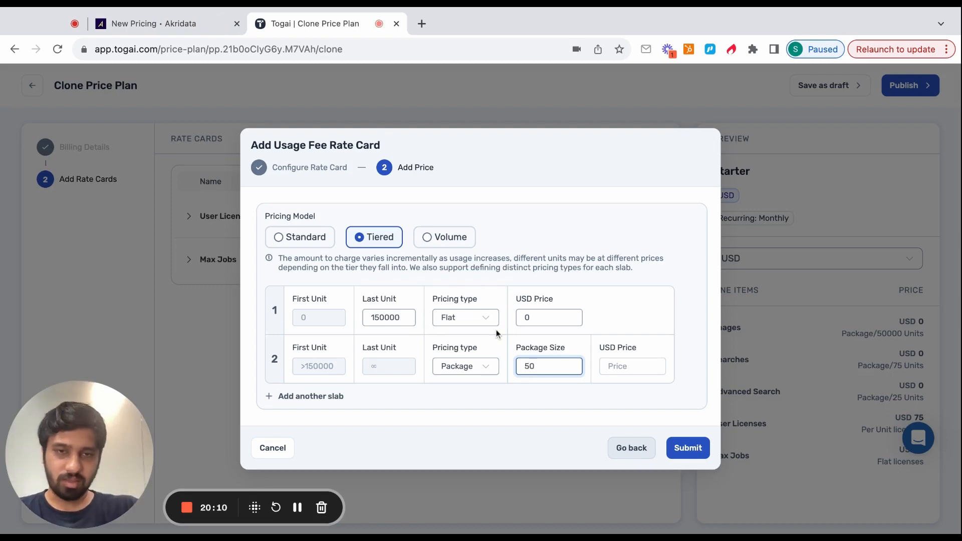
text(00)
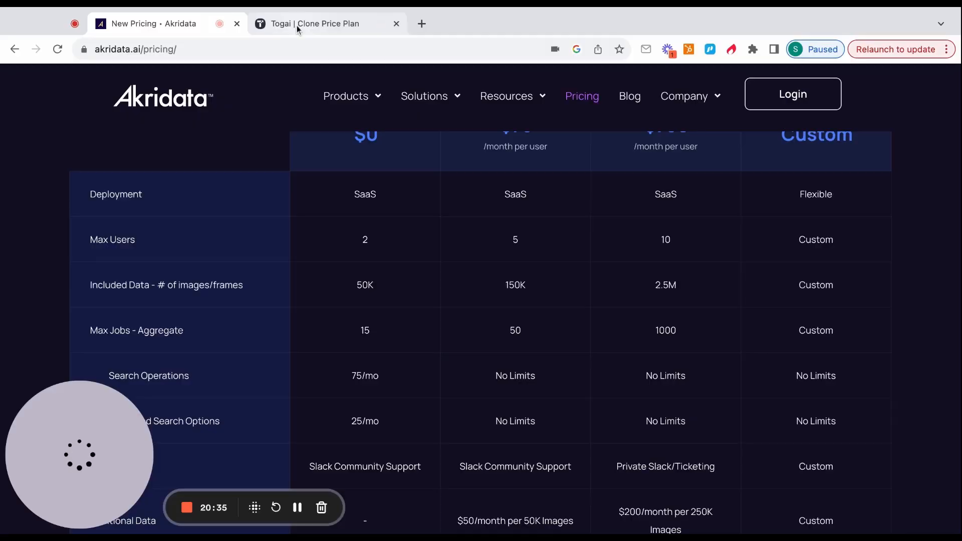
Return to Togai, publish the Starter price plan and start cloning it
click(296, 25)
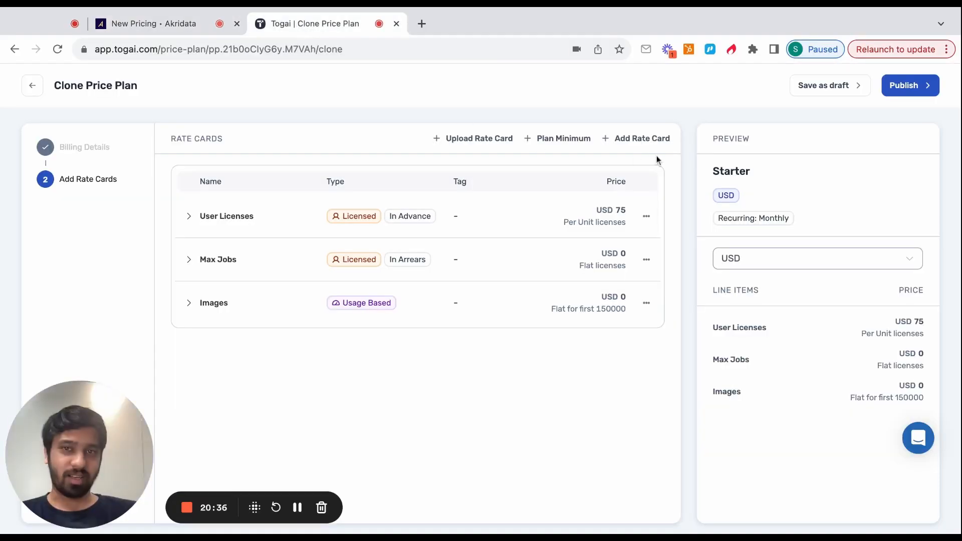
click(909, 86)
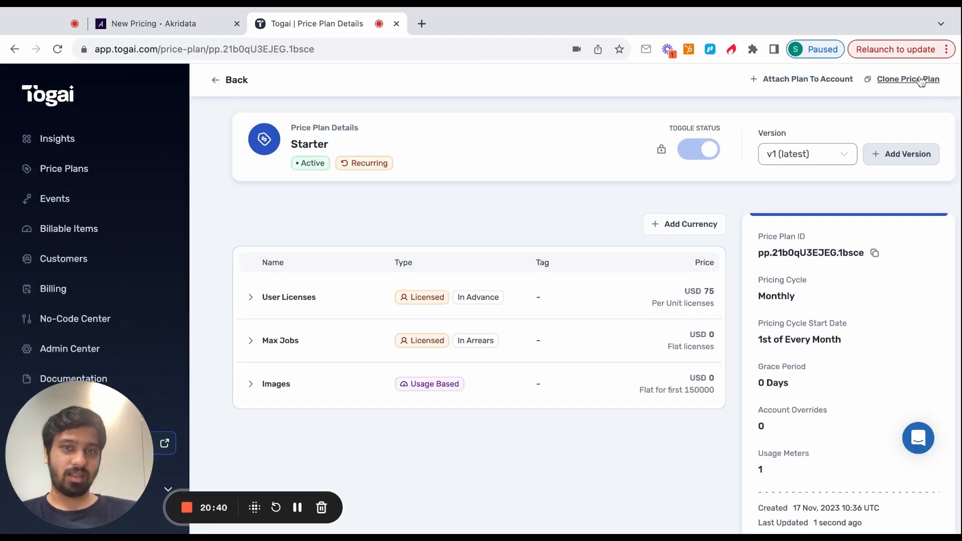
click(919, 80)
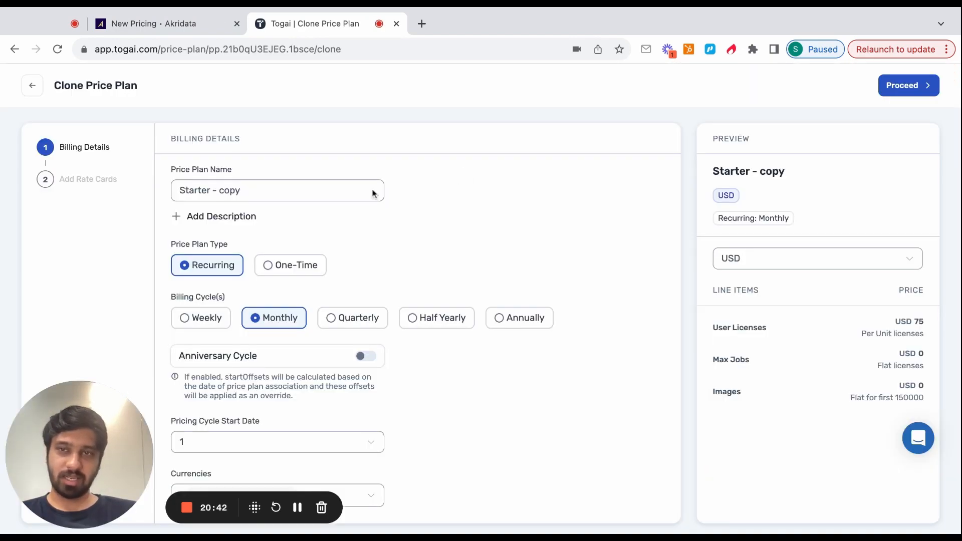
Rename the cloned price plan "Standard" and proceed to its rate cards
click(280, 193)
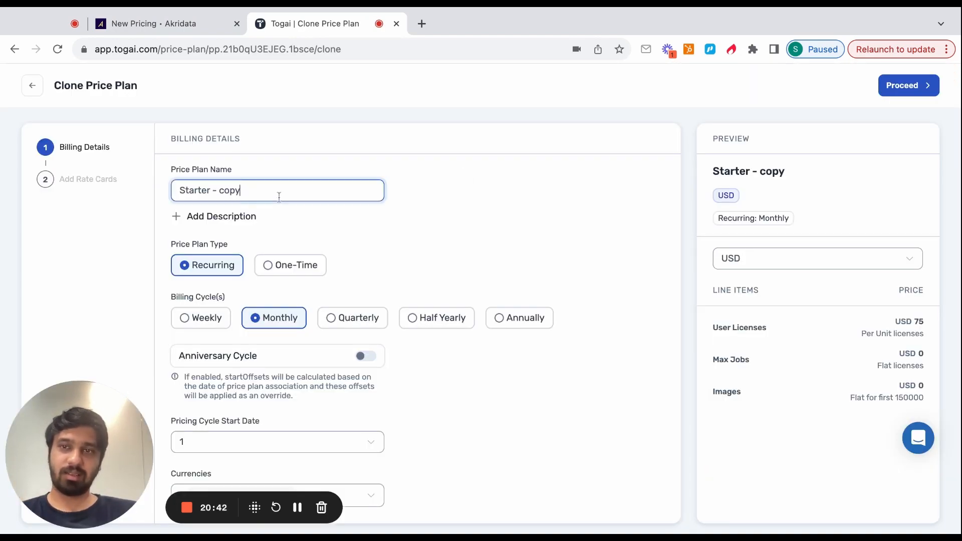
key(ctrl+a)
key(BackSpace)
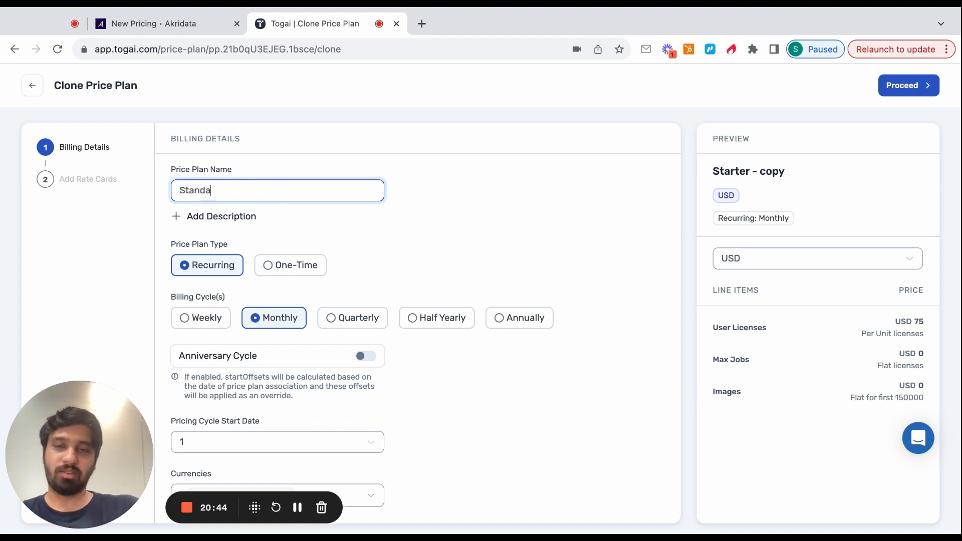
text(Standard)
click(907, 86)
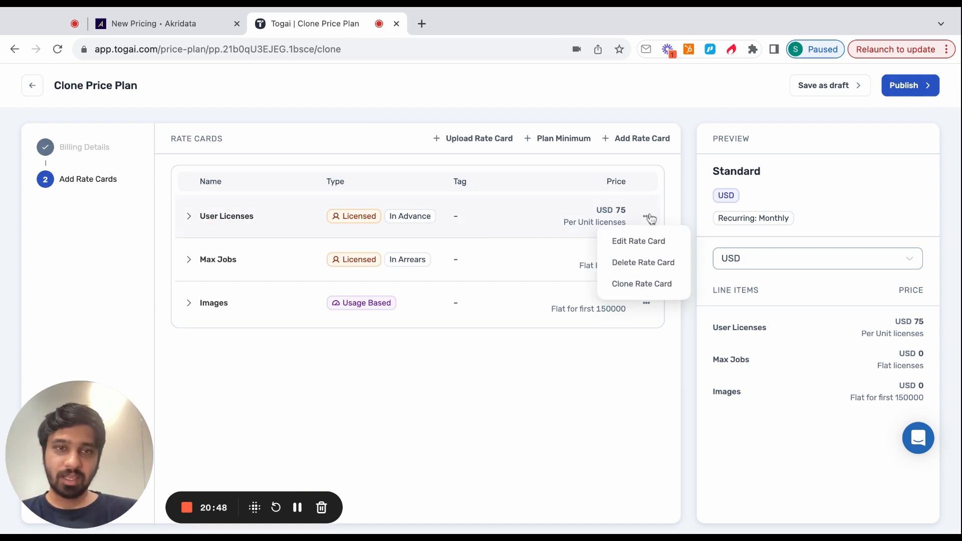
Check the Akridata Standard plan, then price the User Licenses rate card at USD 750 per unit and save the license fee
click(644, 241)
click(173, 25)
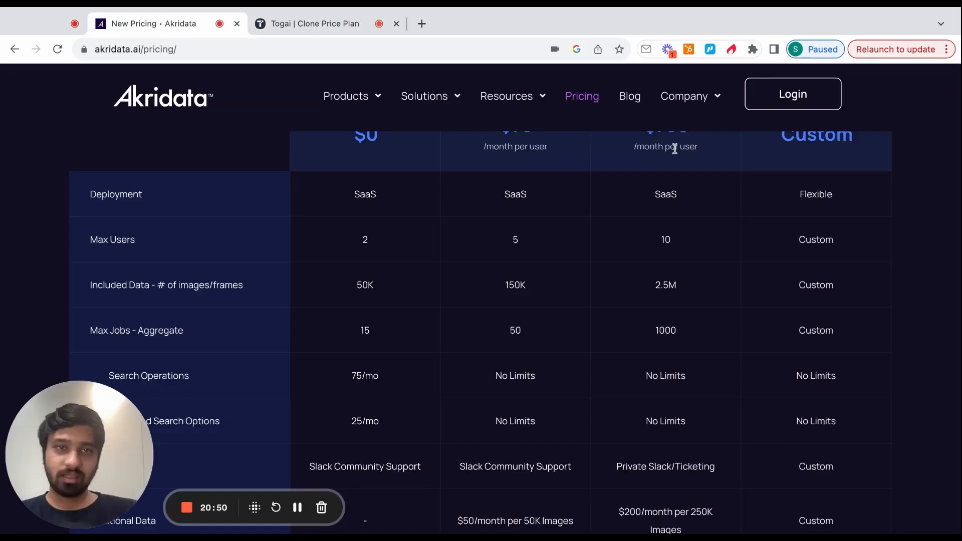
scroll(676, 146, up, 3)
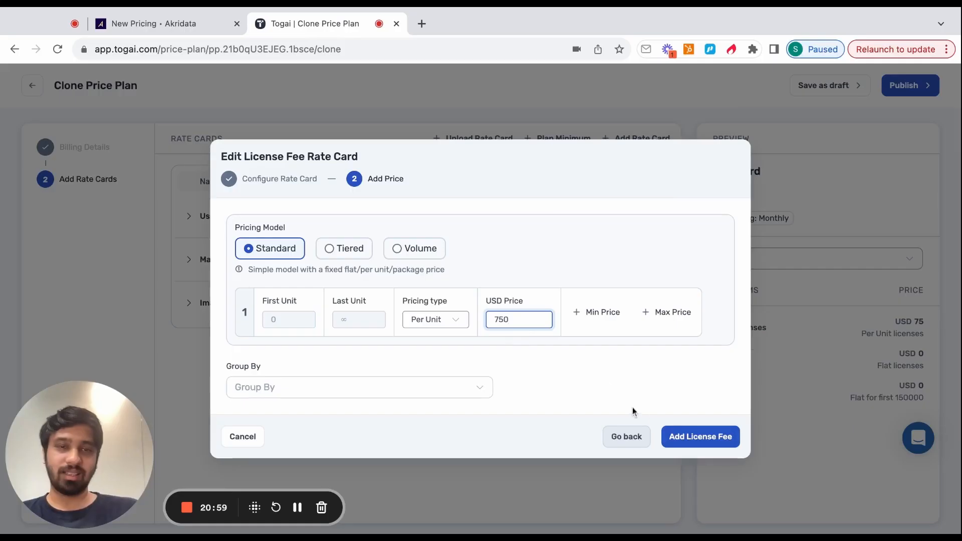
click(676, 435)
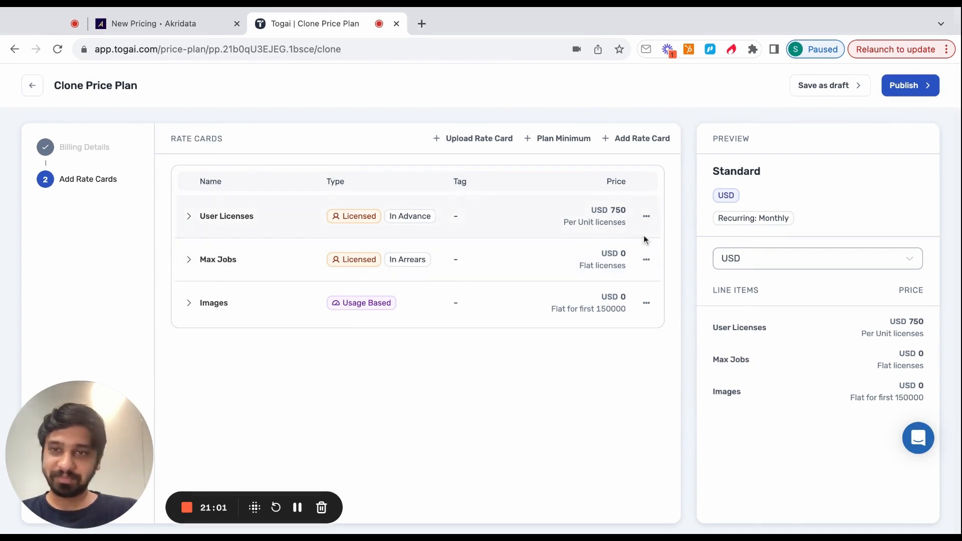
Set the Max Jobs rate card's maximum license quantity to 1000 per the Akridata Standard plan
click(646, 259)
click(637, 282)
click(157, 22)
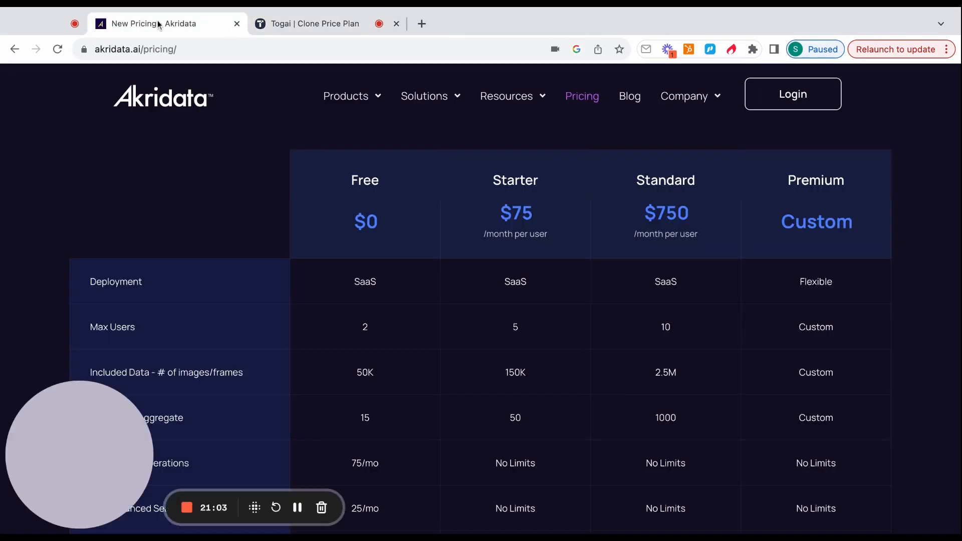
click(335, 25)
double_click(297, 301)
text(1)
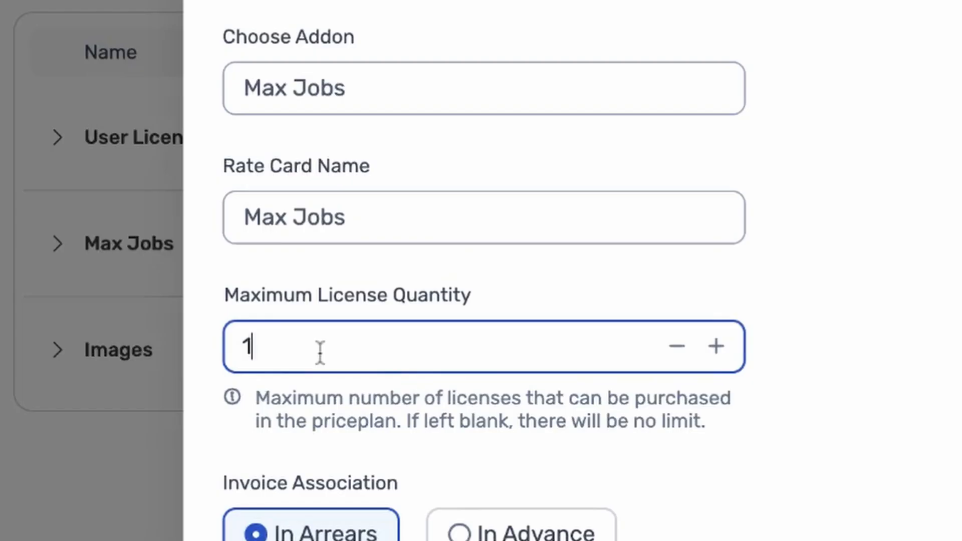
text(000)
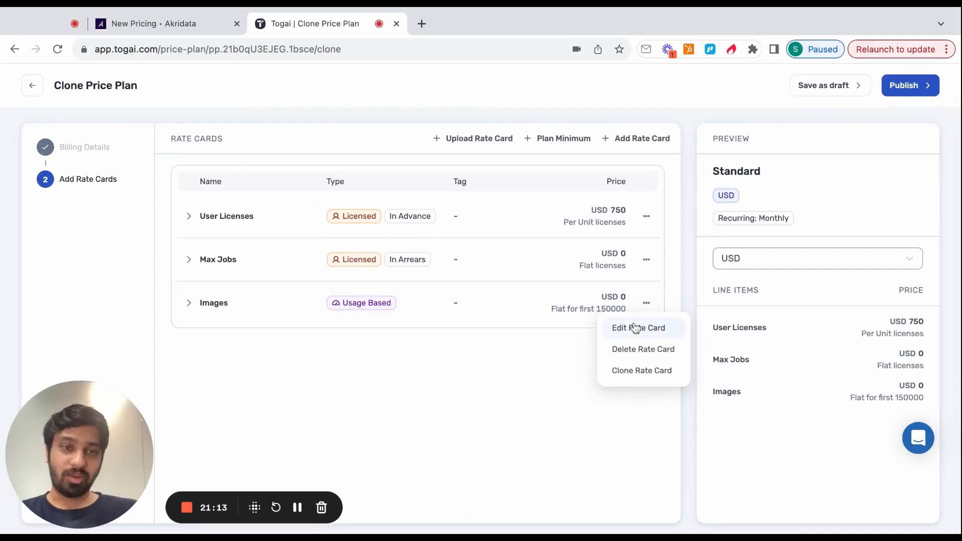
Edit the Images usage rate card's tiered pricing, setting the first slab's last unit to 2500000
click(637, 327)
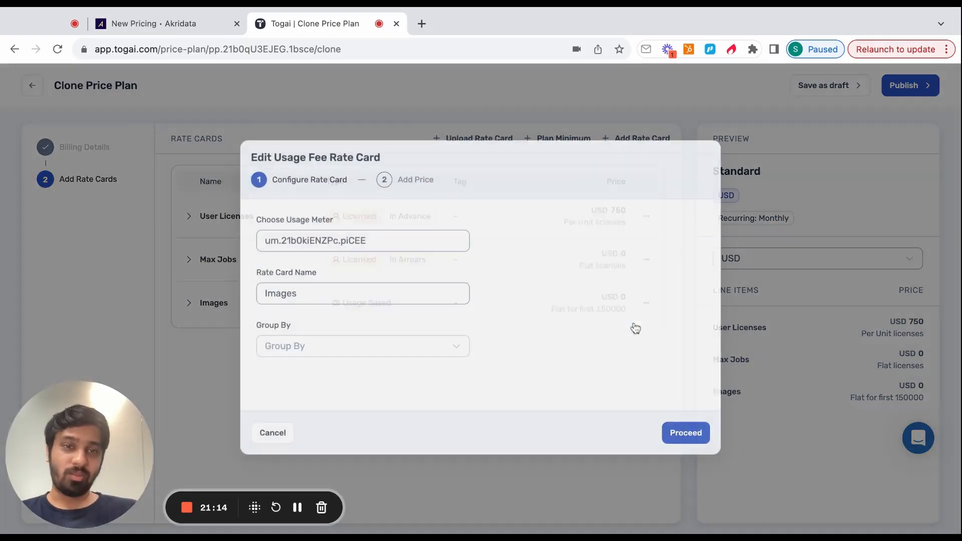
click(683, 435)
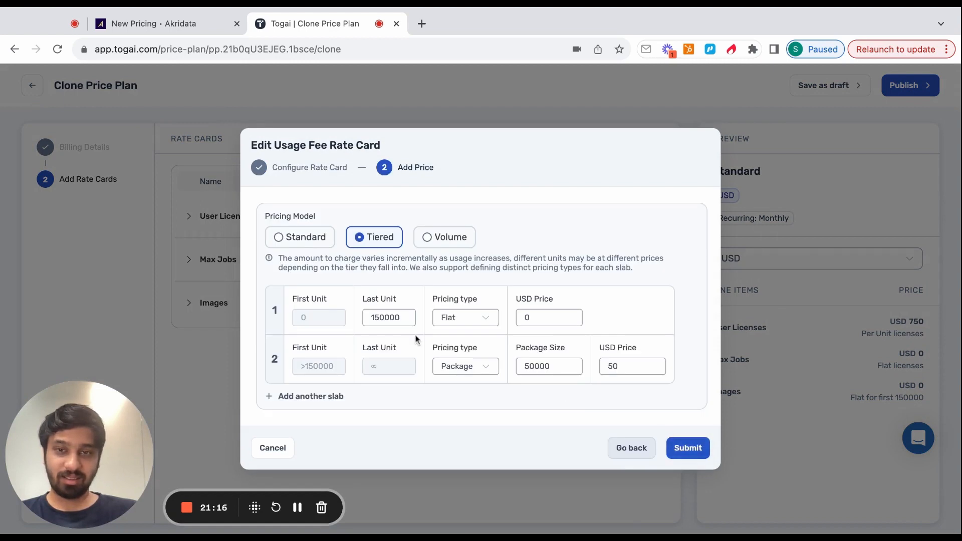
click(376, 320)
key(BackSpace)
text(2)
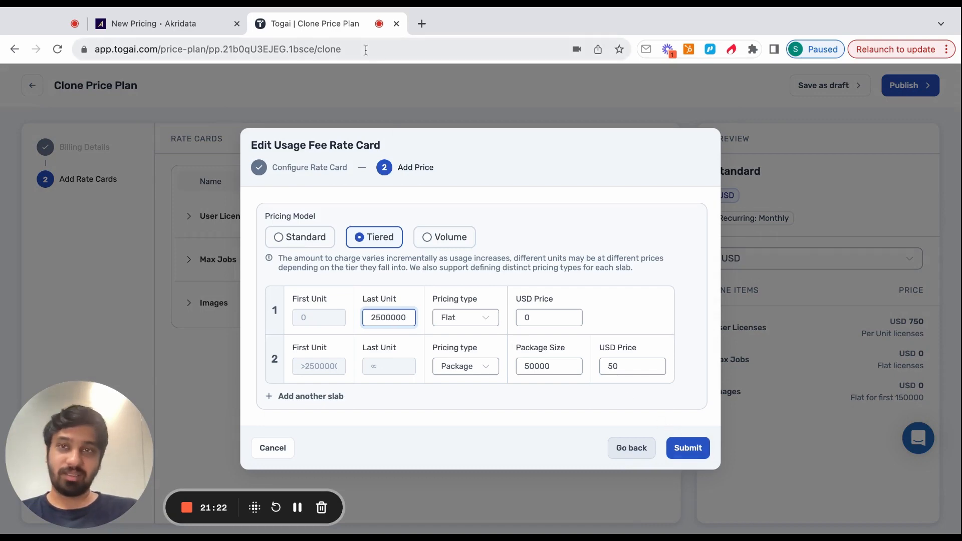
Check Akridata's Standard additional-data rate, then price the second Images slab at USD 200 per package of 250000 and submit the rate card
click(197, 26)
scroll(544, 239, down, 5)
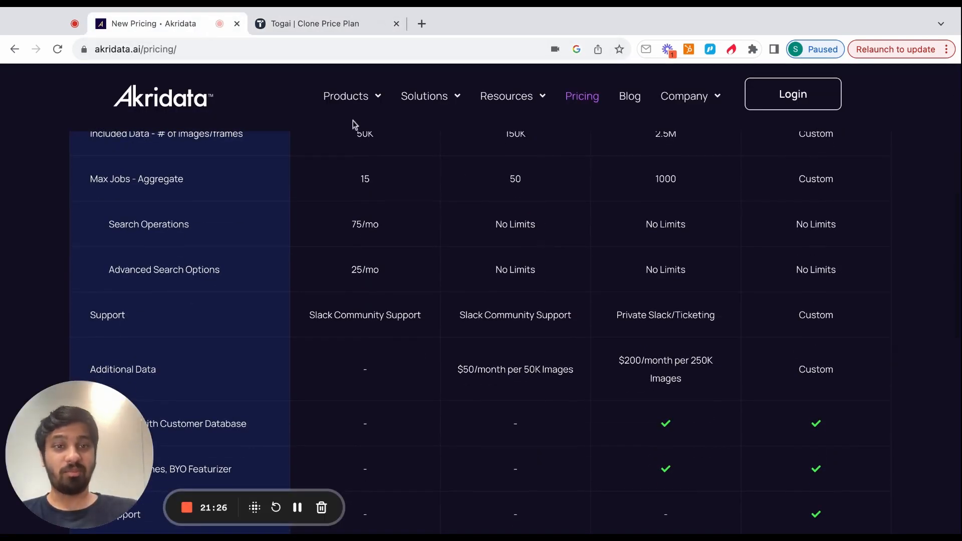
click(308, 24)
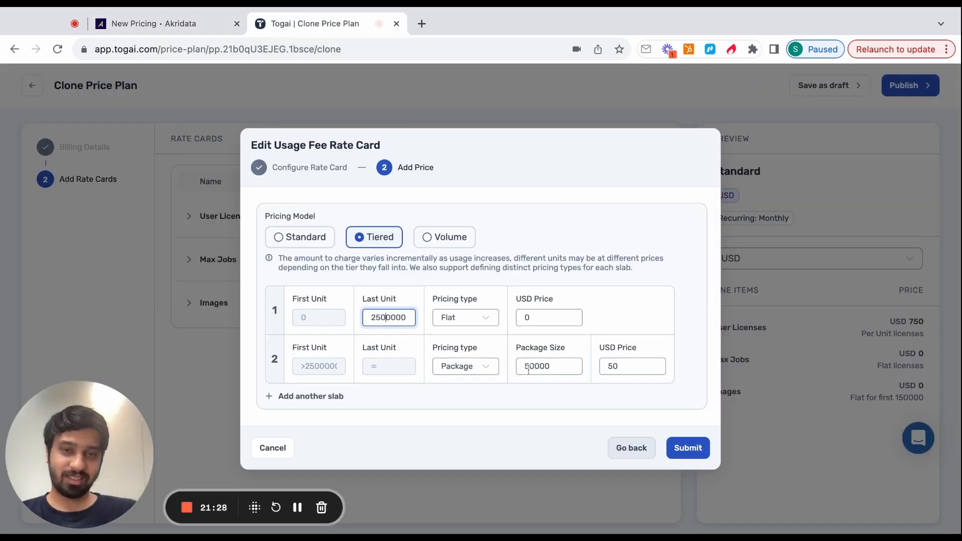
click(526, 366)
text(2)
click(621, 367)
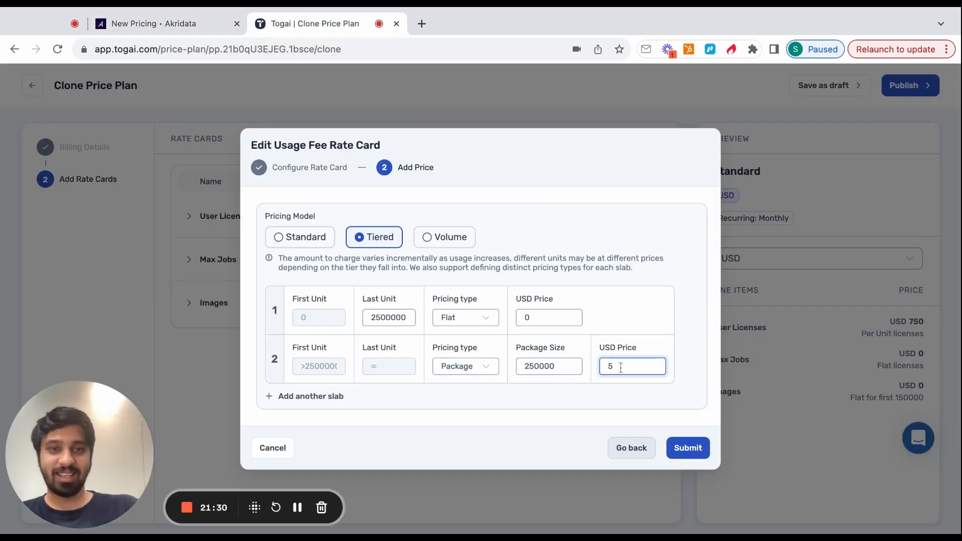
click(684, 446)
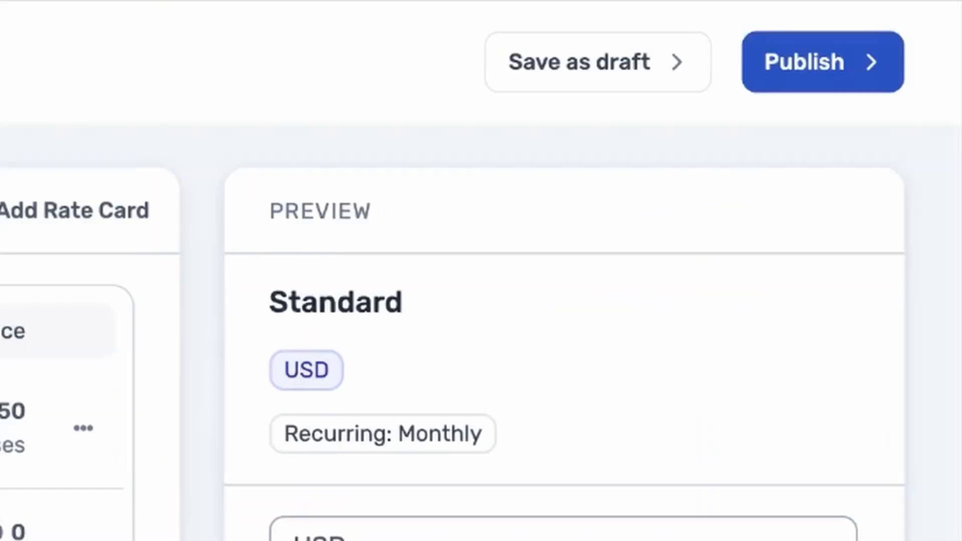
Publish the Standard price plan and leave its details page
click(810, 76)
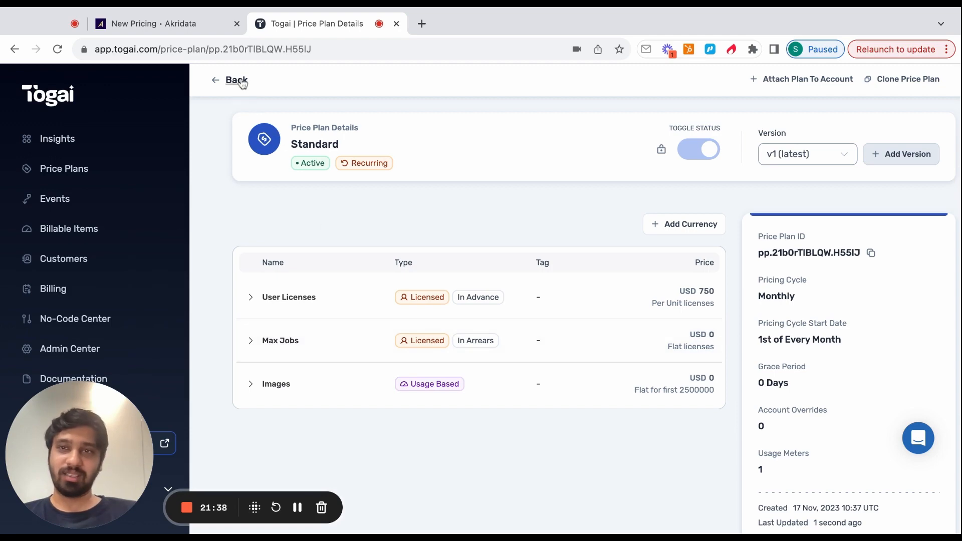
click(237, 81)
Review the Premium plan's custom pricing and deployment terms on the Akridata pricing page, then return to Togai
click(184, 24)
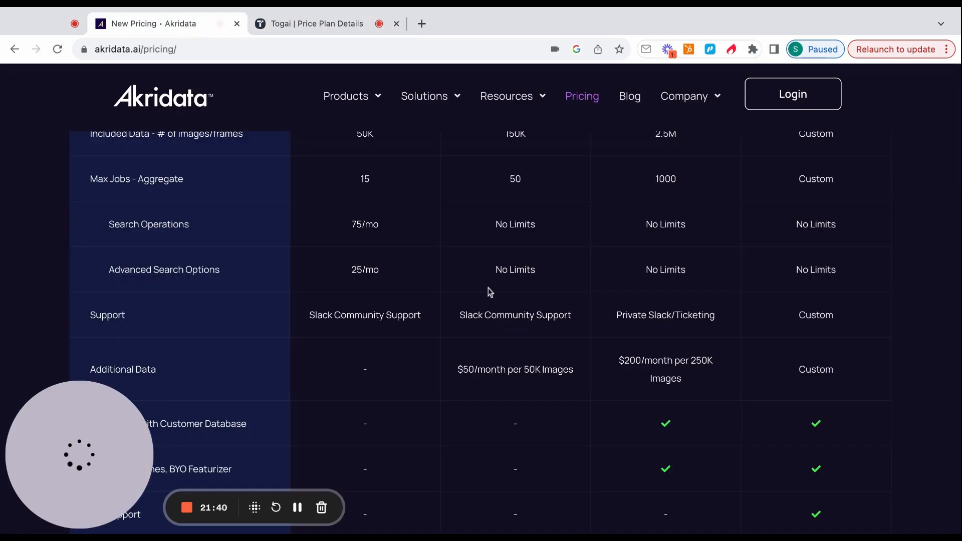
scroll(488, 290, up, 5)
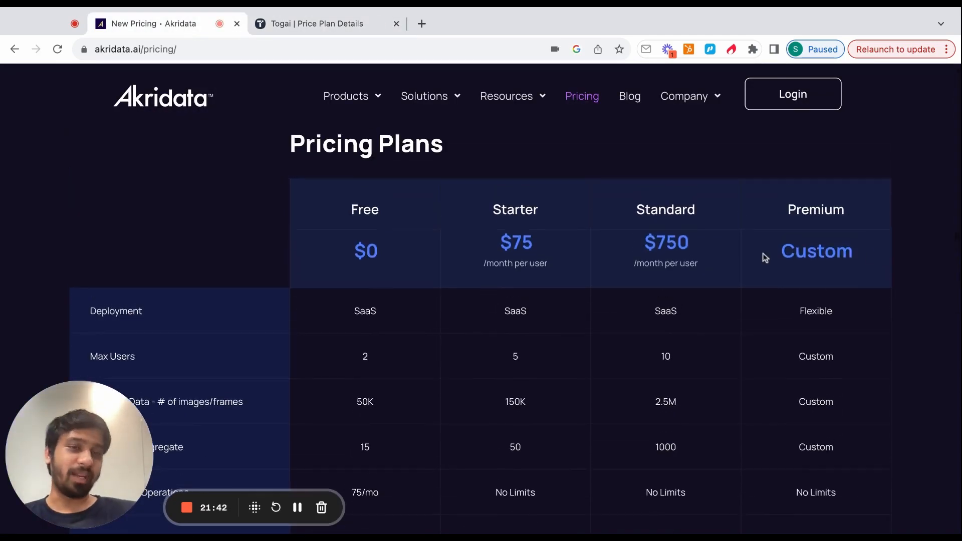
double_click(837, 314)
click(733, 315)
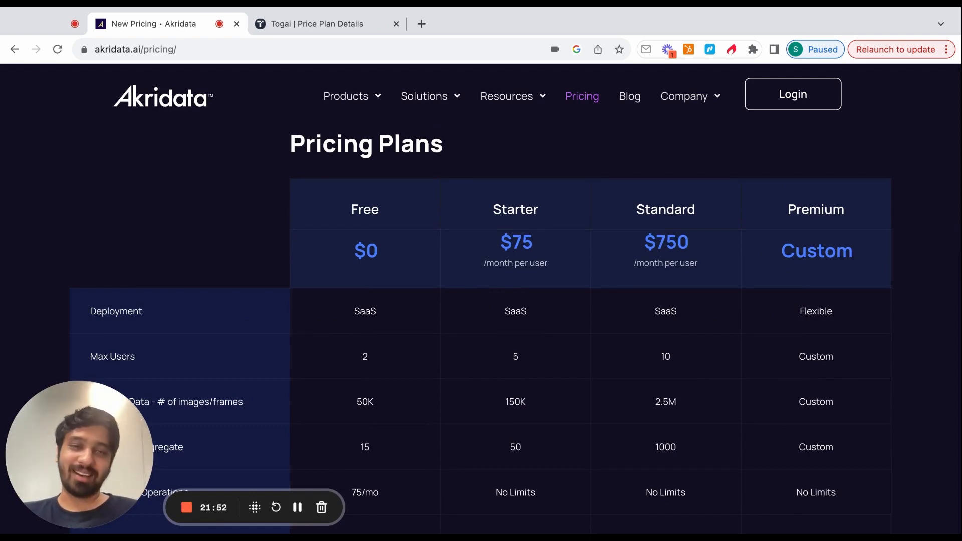
click(321, 24)
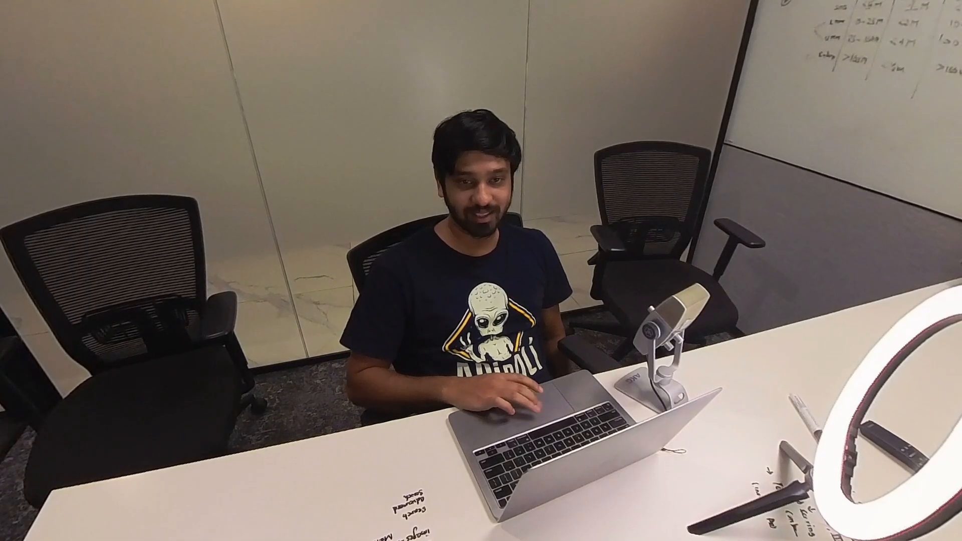